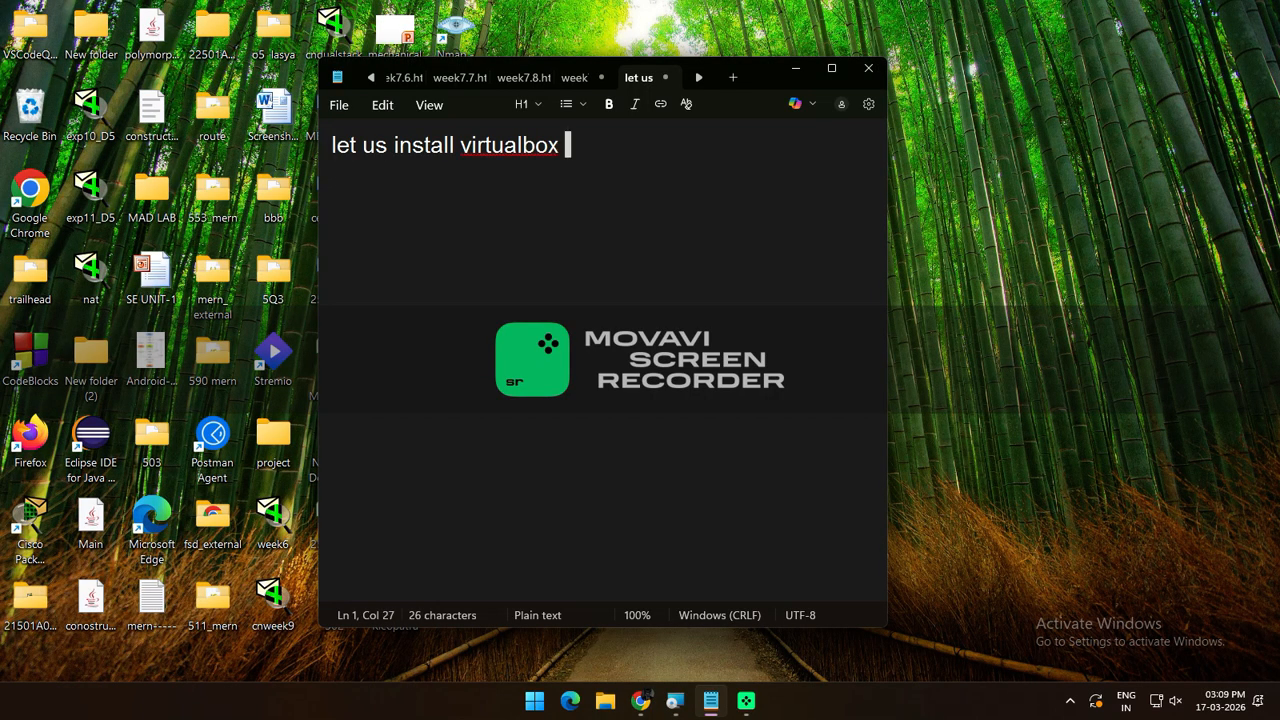
Add plan lines 'create a vm and install ubuntu' and 'download virtualbox from virtualbox.org and ubuntu from ubuntu.com'
{"action": "key", "text": "Return"}
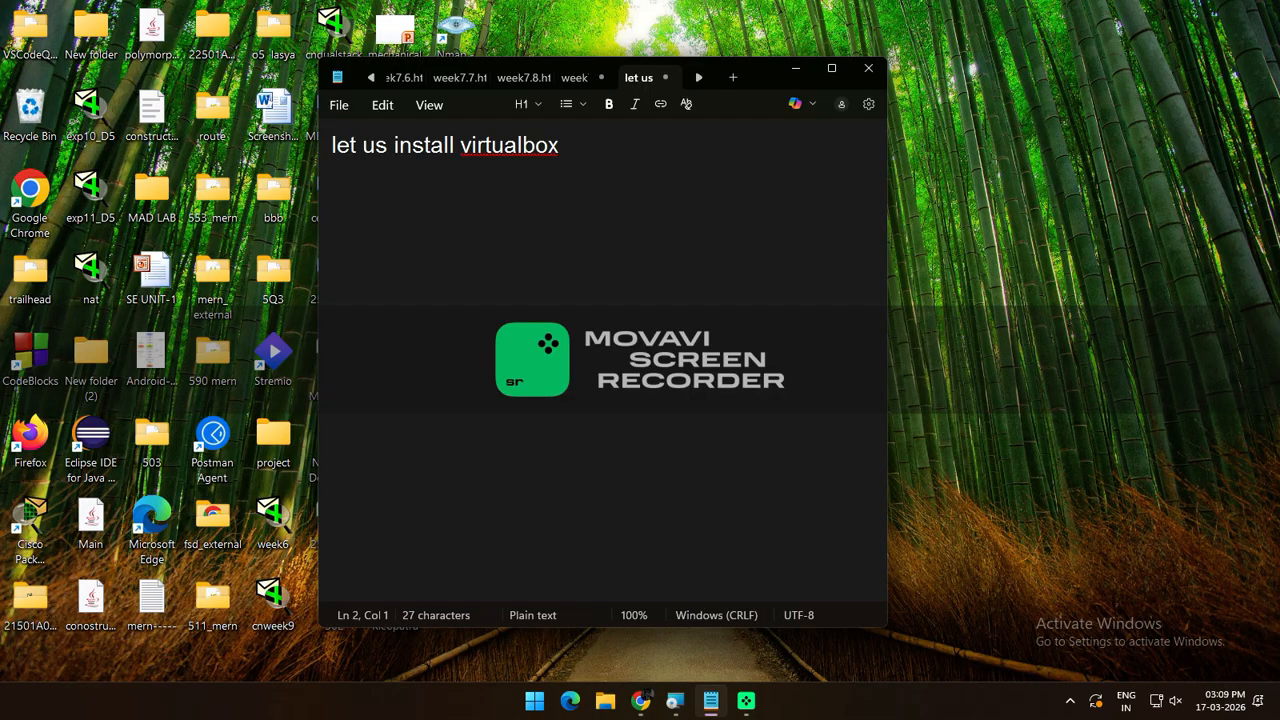
{"action": "type", "text": "cre"}
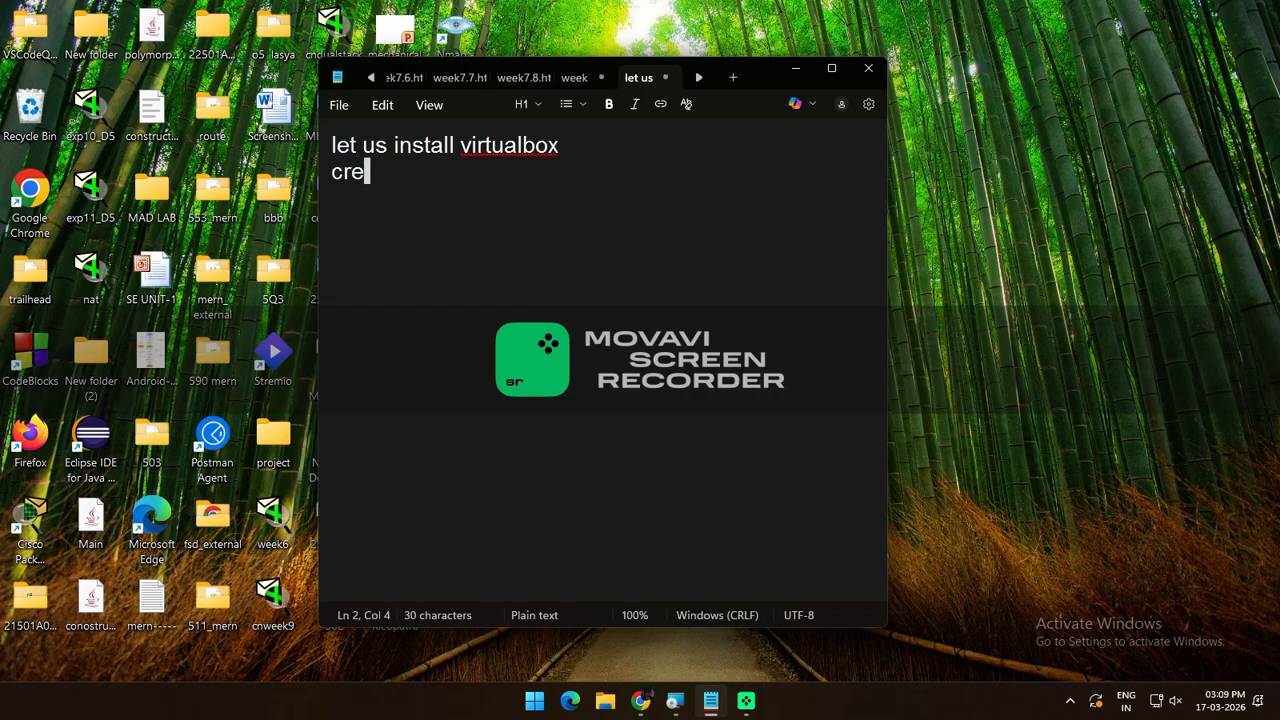
{"action": "type", "text": "ate a vm"}
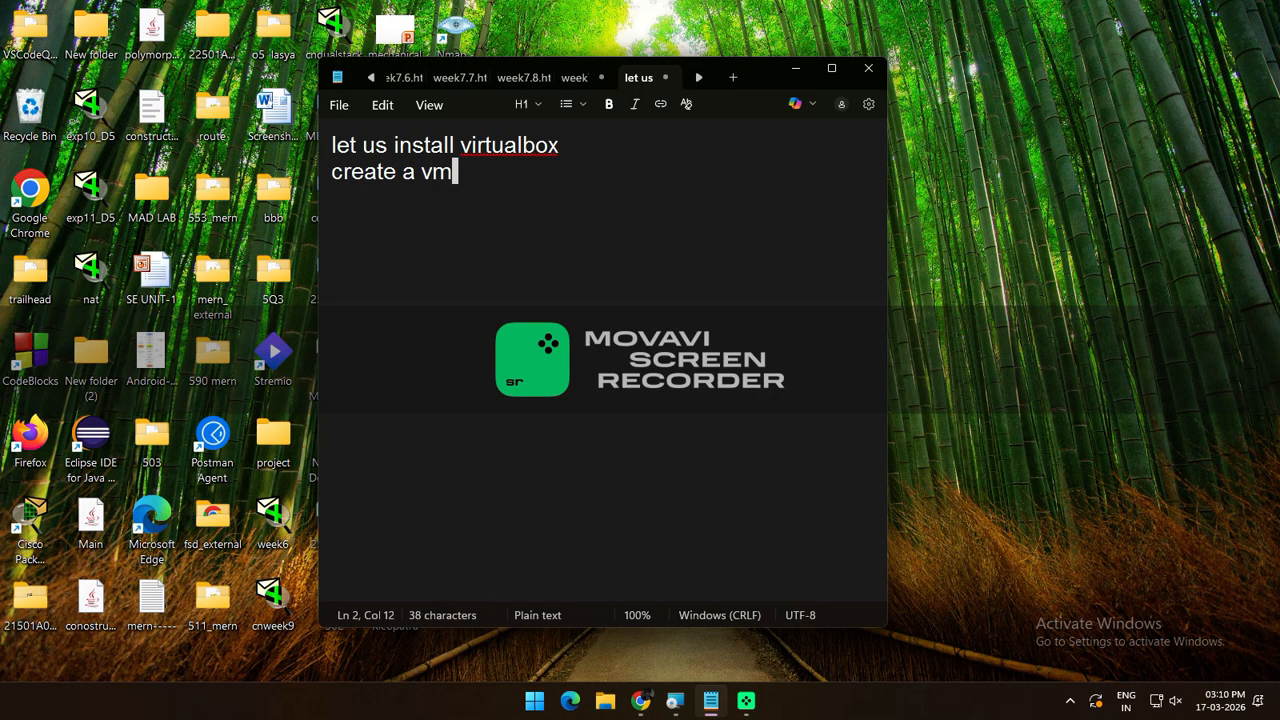
{"action": "type", "text": " and in"}
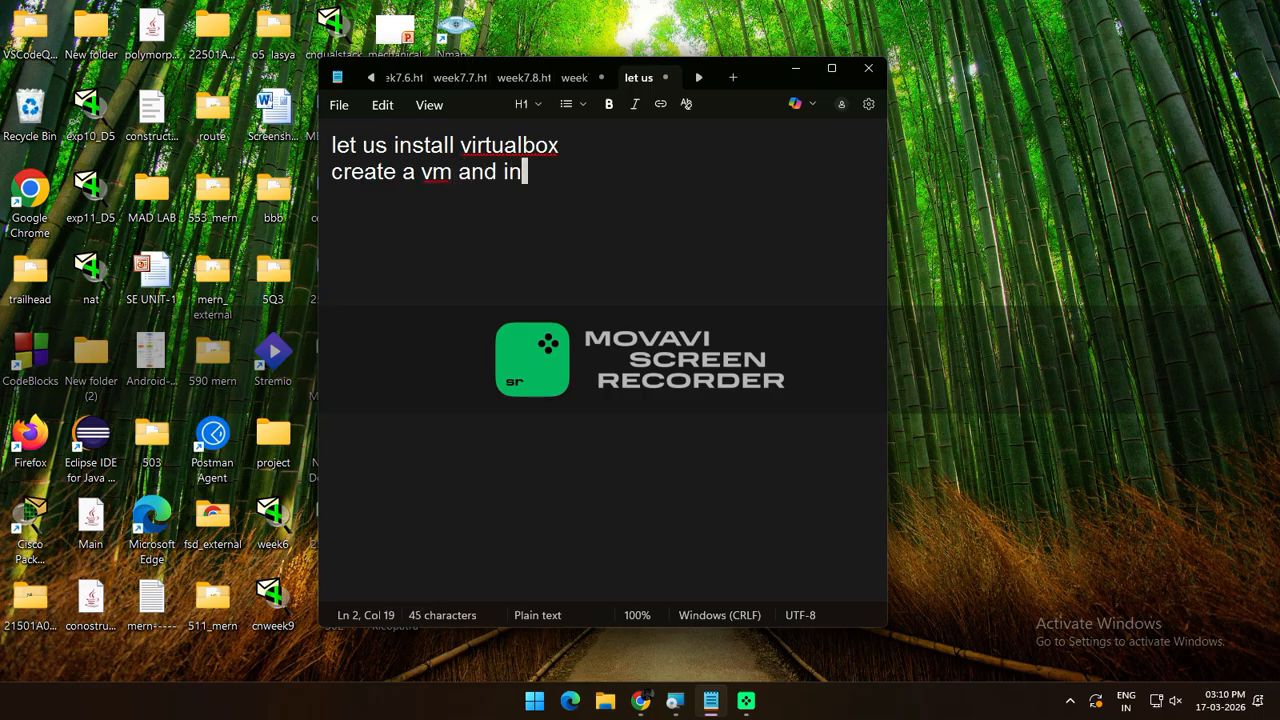
{"action": "type", "text": "stall "}
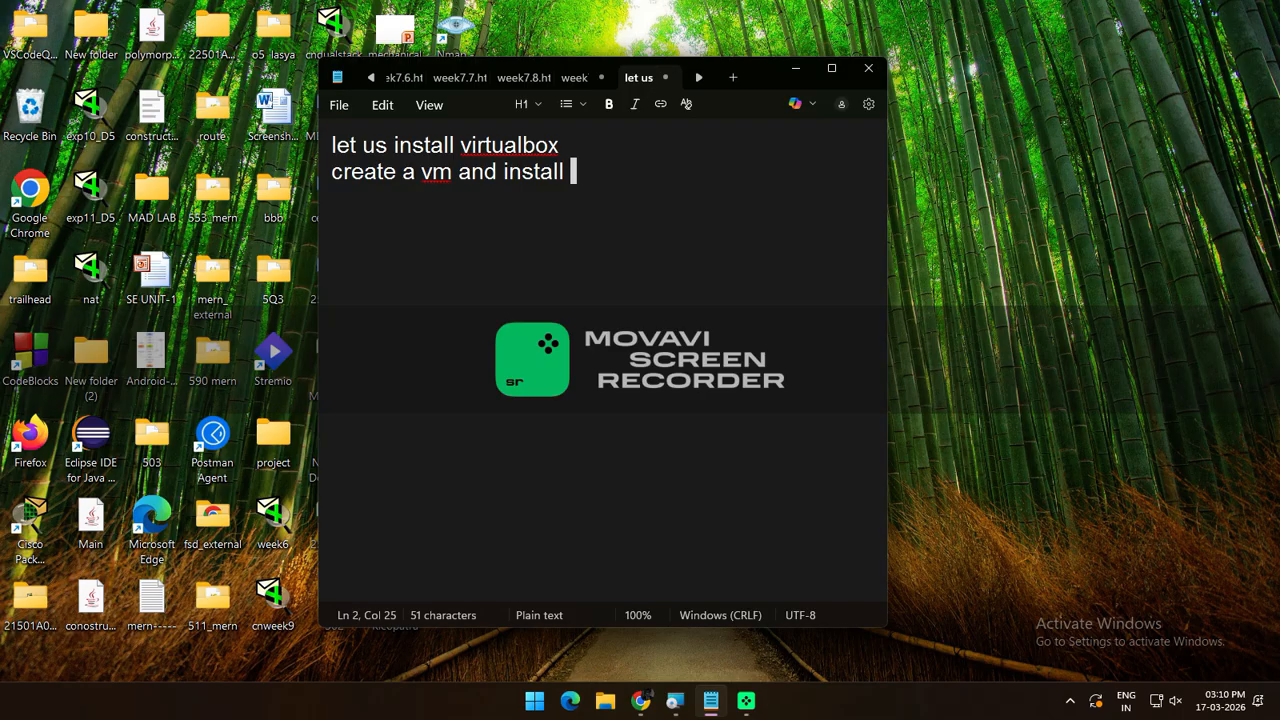
{"action": "type", "text": "ubuntu"}
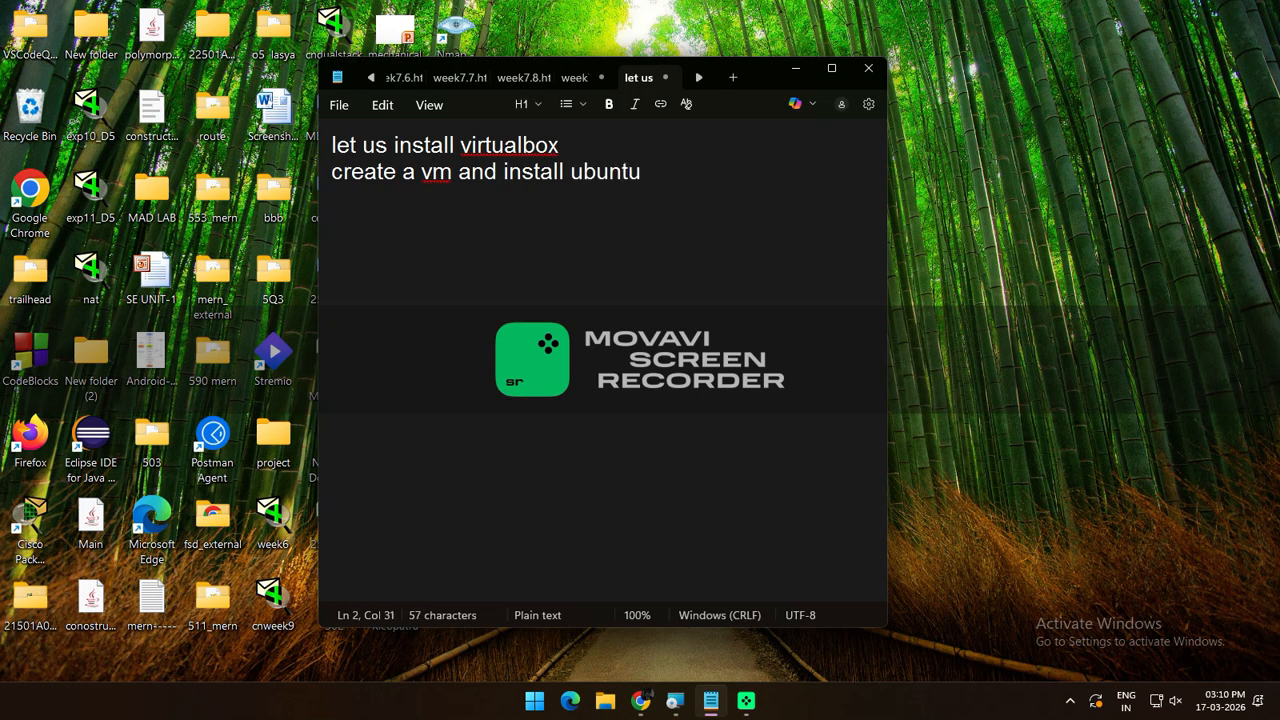
{"action": "key", "text": "Return"}
{"action": "type", "text": "down"}
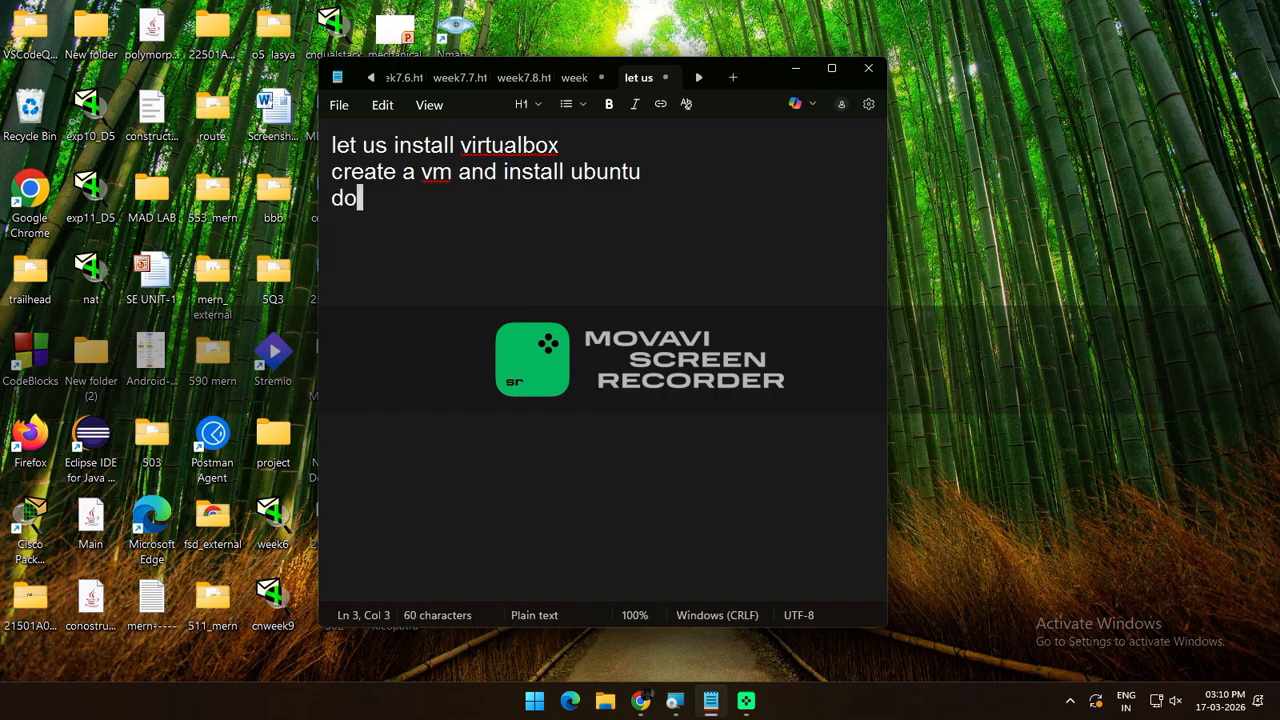
{"action": "type", "text": "load"}
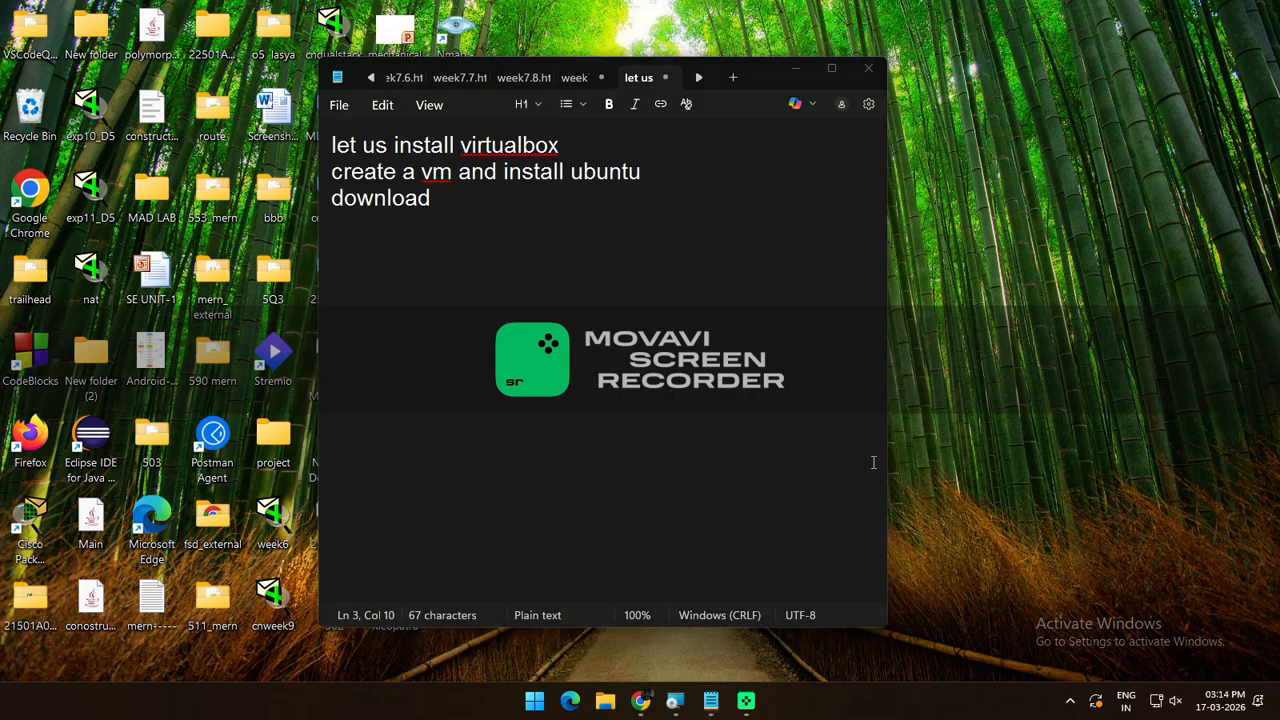
{"action": "left_click", "coordinate": [510, 203]}
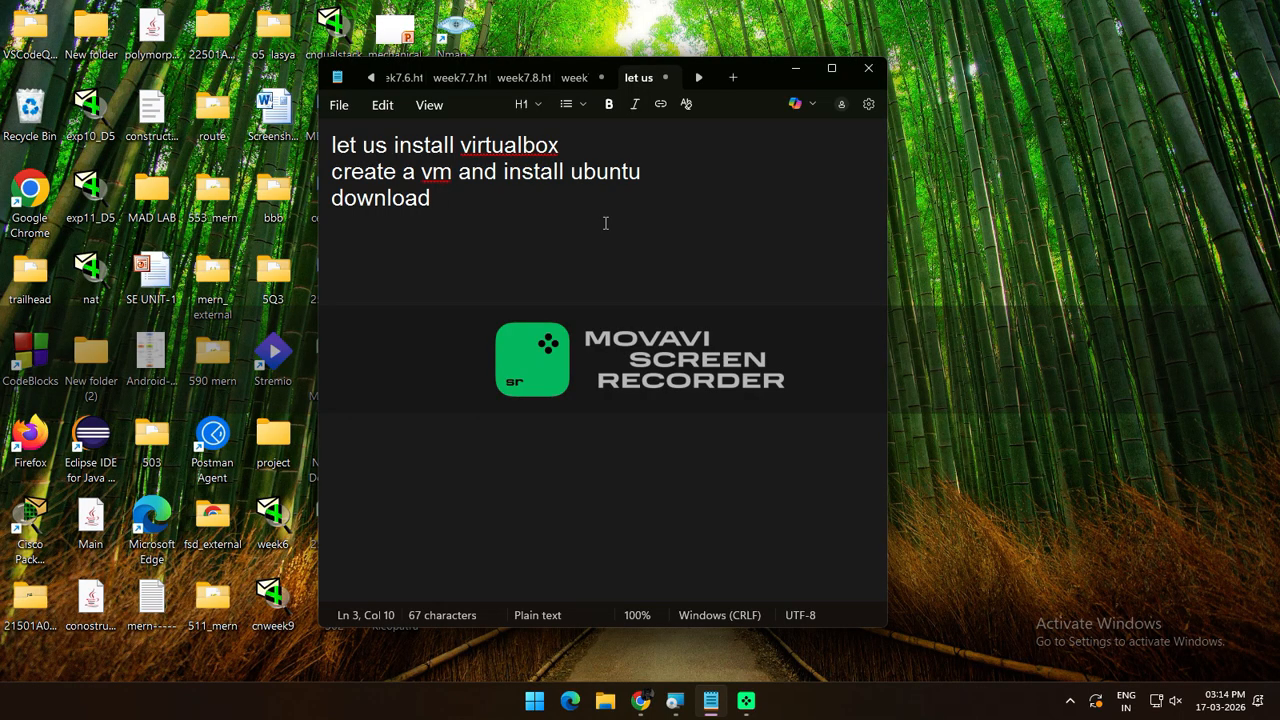
{"action": "type", "text": "virtual"}
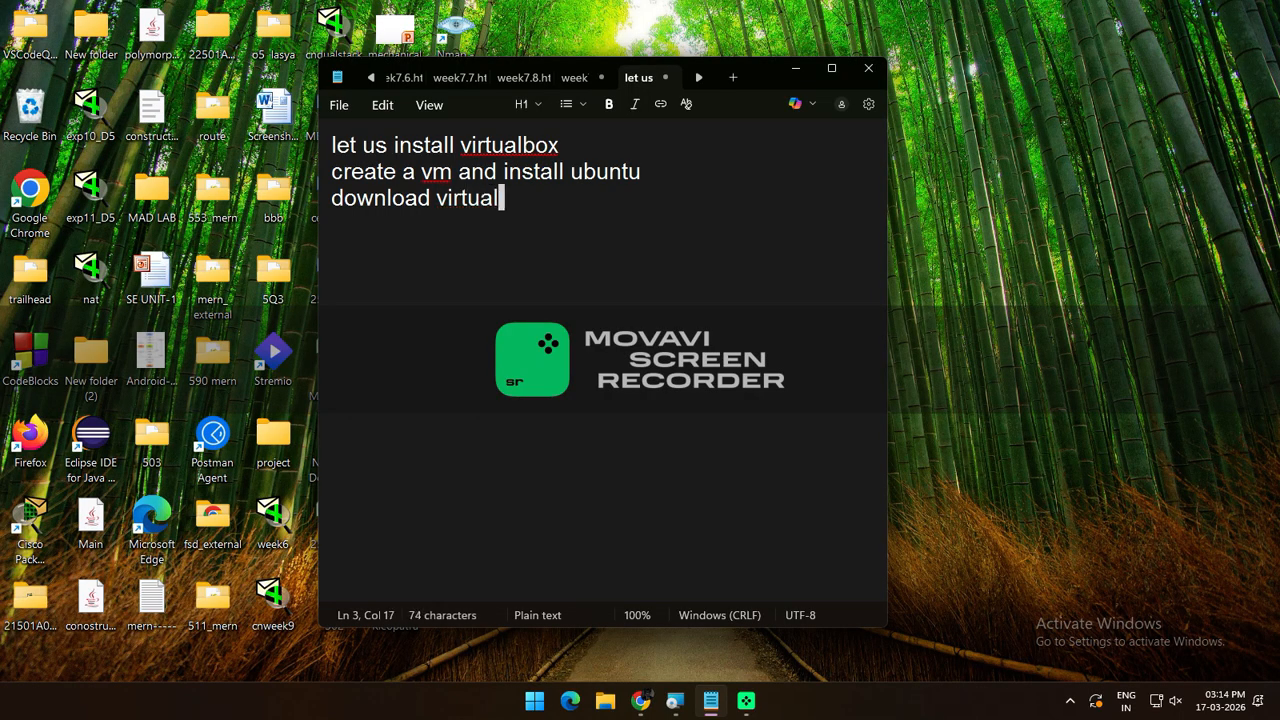
{"action": "type", "text": "box from "}
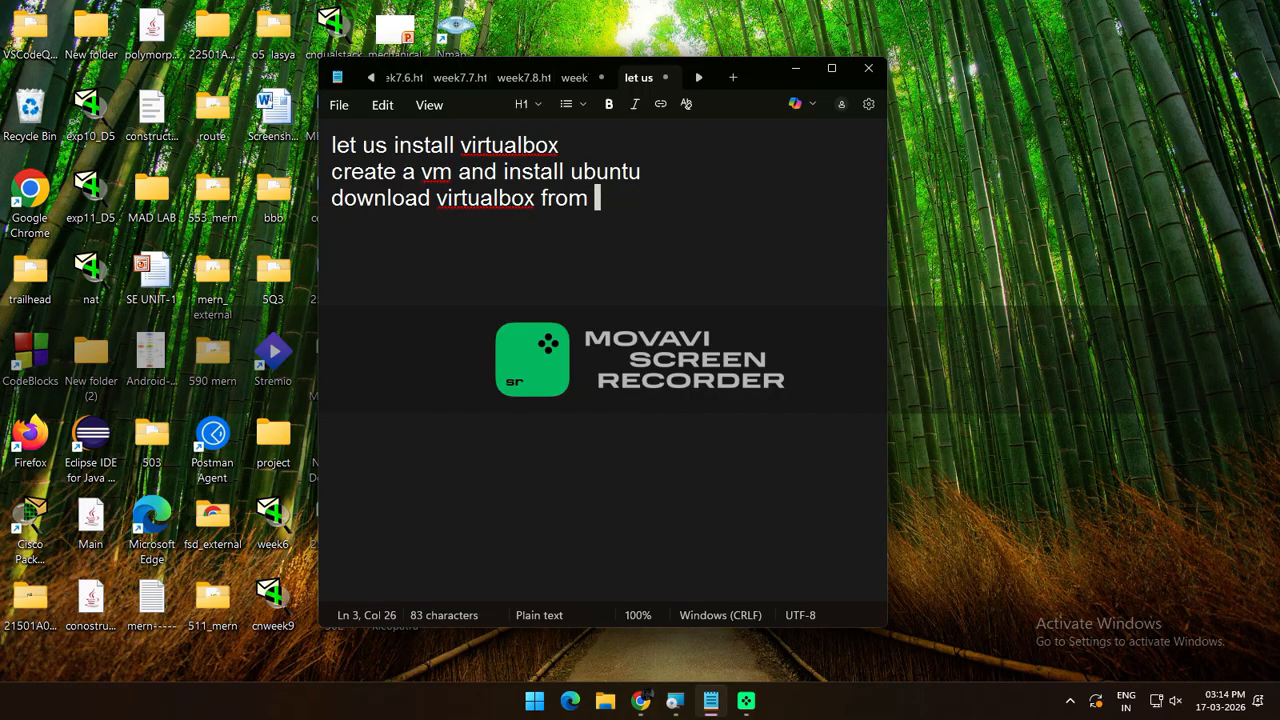
{"action": "type", "text": "virtual"}
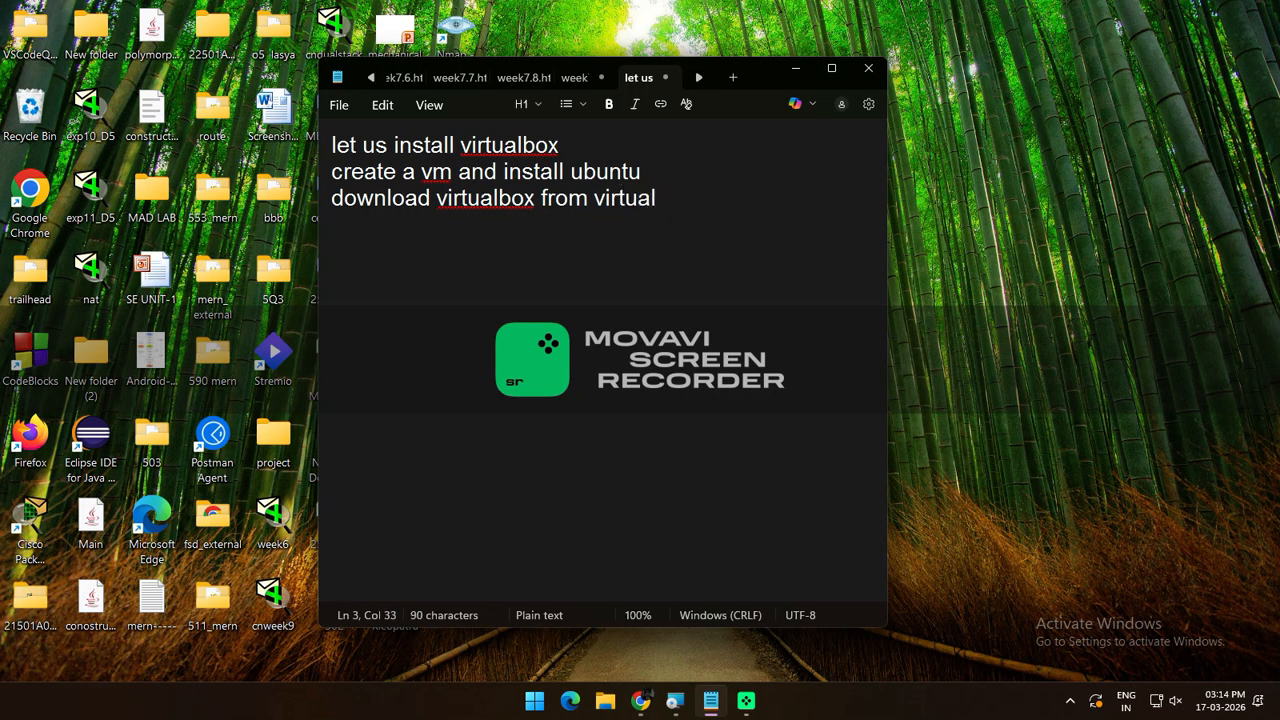
{"action": "type", "text": "box.org"}
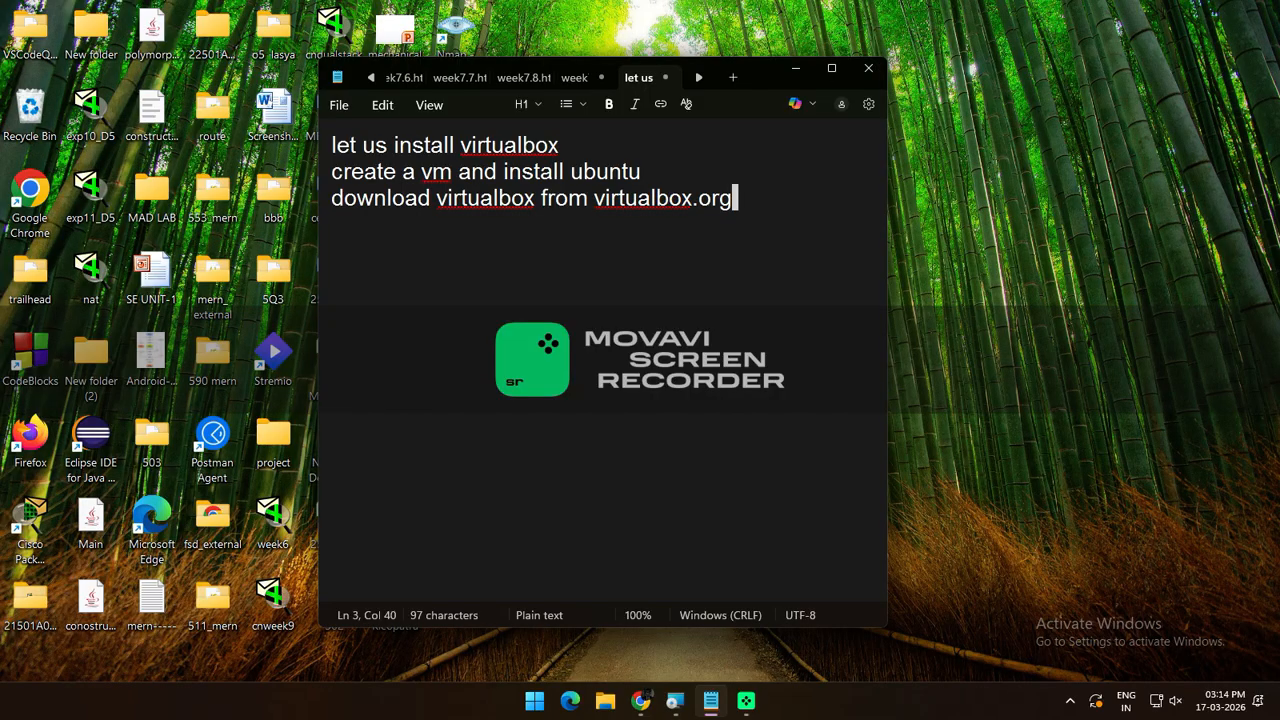
{"action": "key", "text": "Return"}
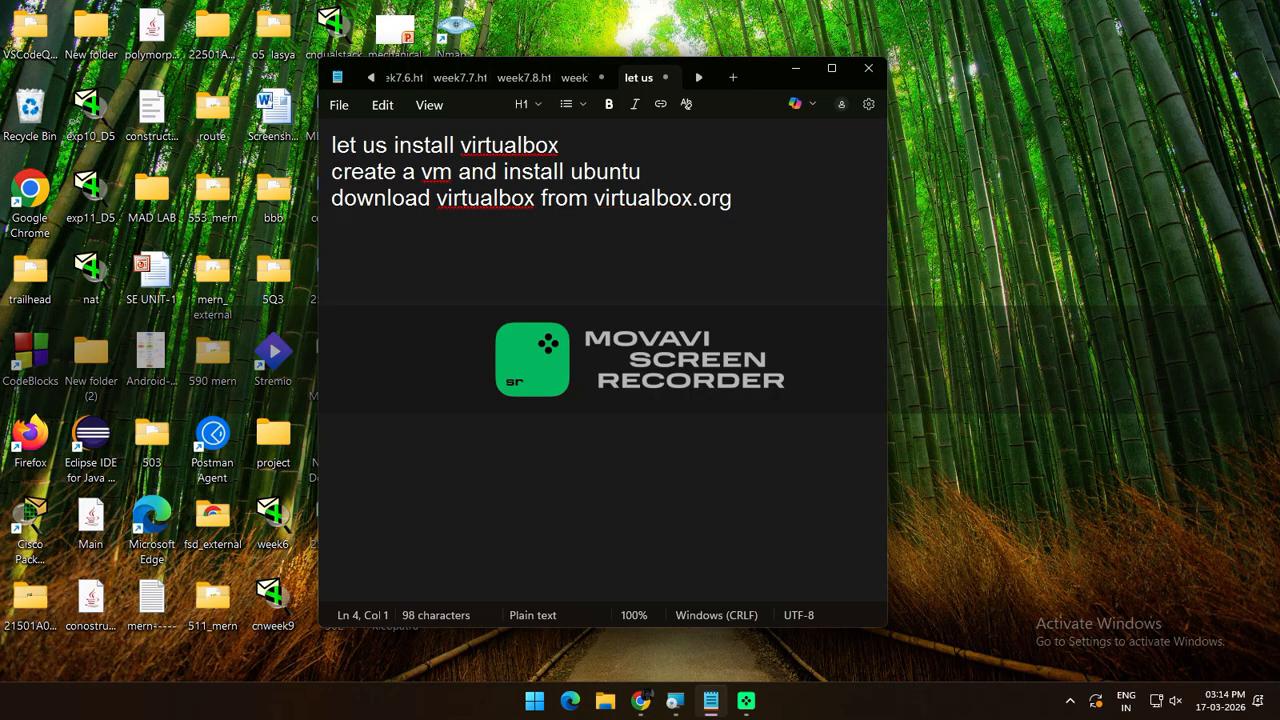
{"action": "type", "text": "and ubun"}
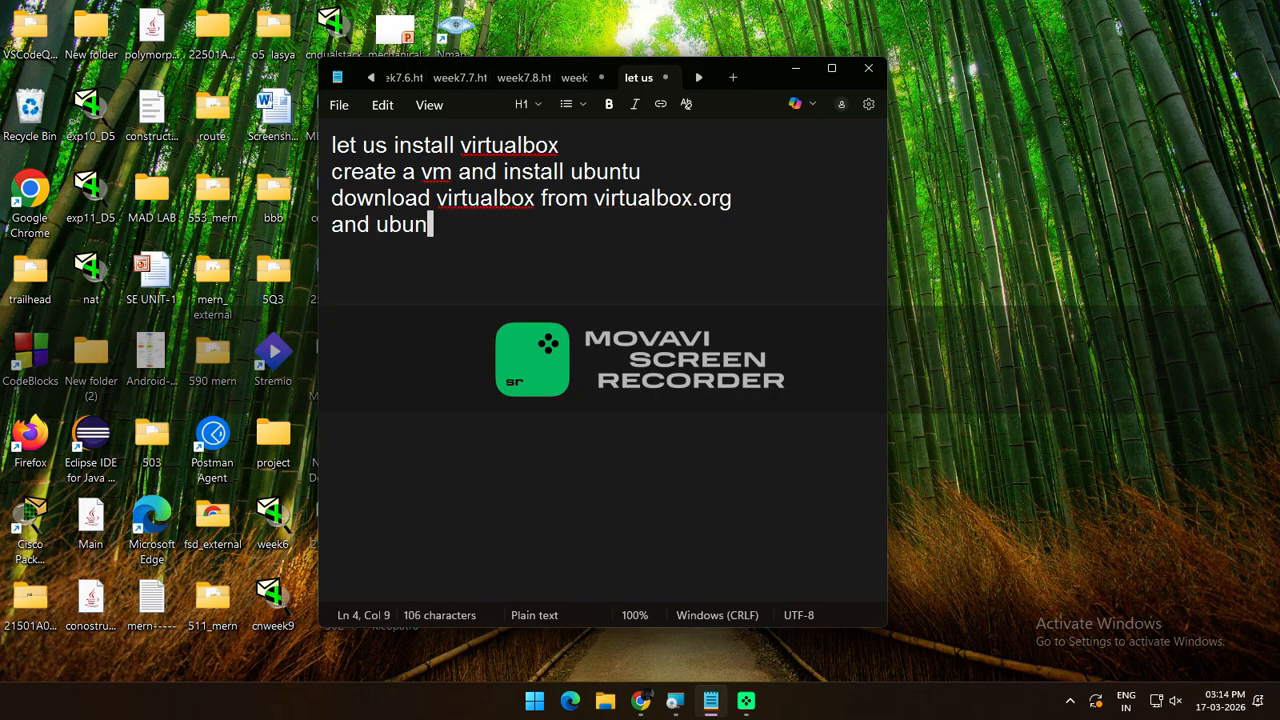
{"action": "type", "text": "tu from u"}
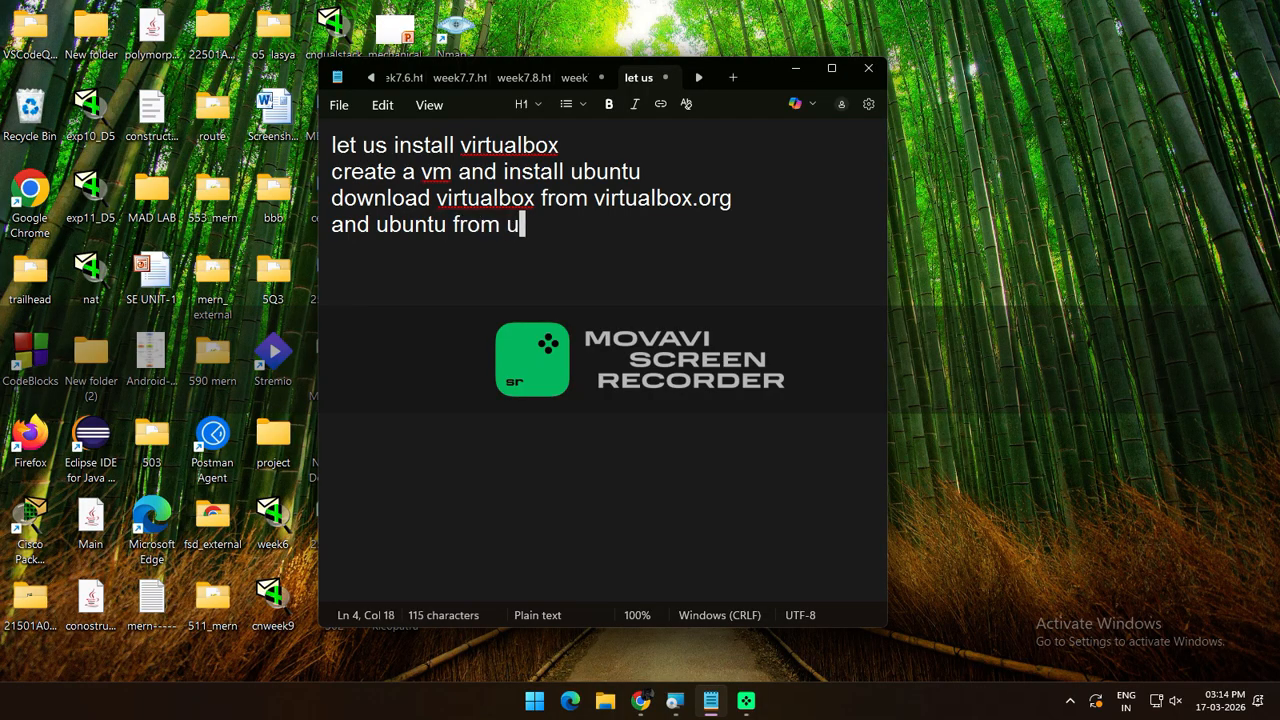
{"action": "type", "text": "buntu.co"}
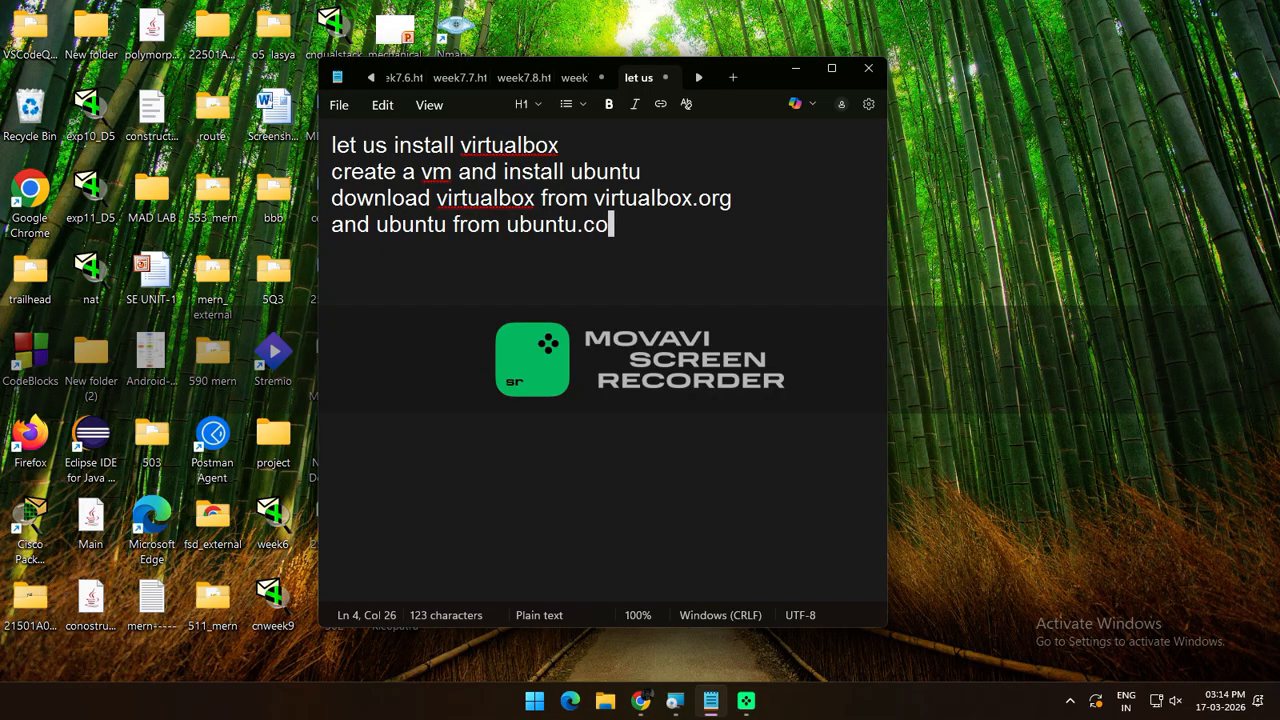
{"action": "type", "text": "m"}
{"action": "key", "text": "Return"}
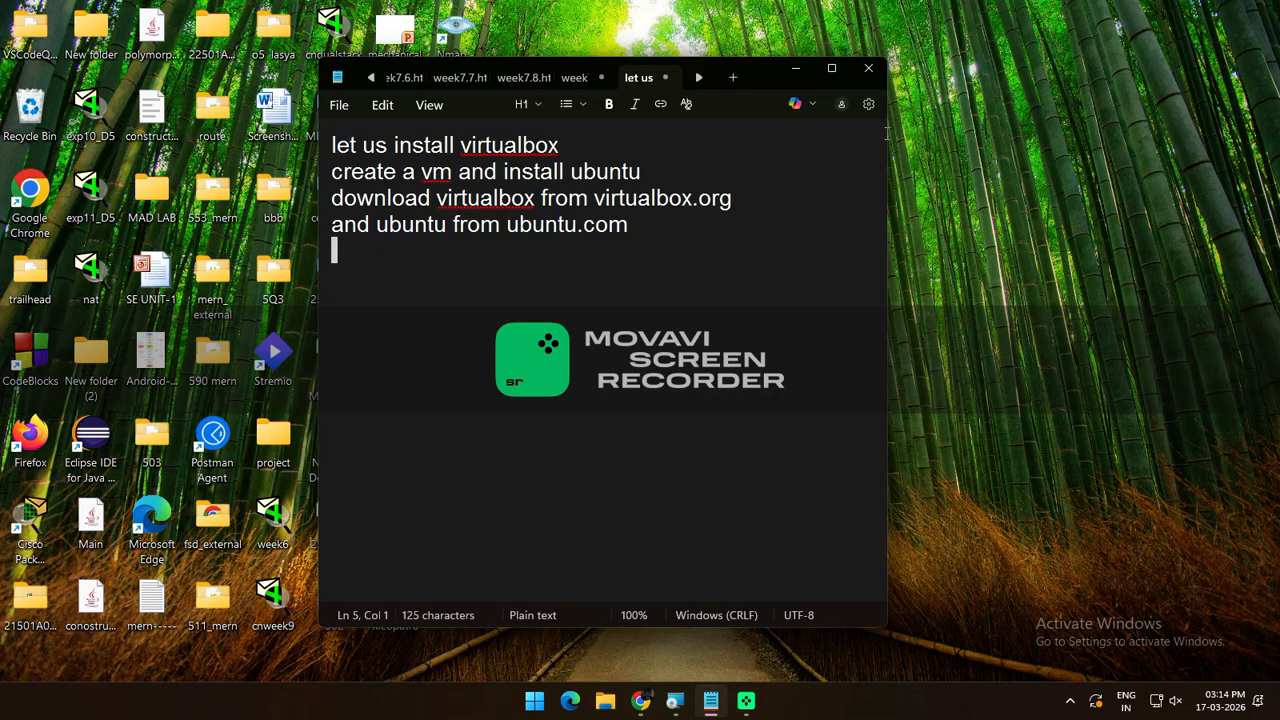
Install VirtualBox 7.2.6 with default features, accepting the licence and both warnings, then finish
{"action": "left_click", "coordinate": [799, 72]}
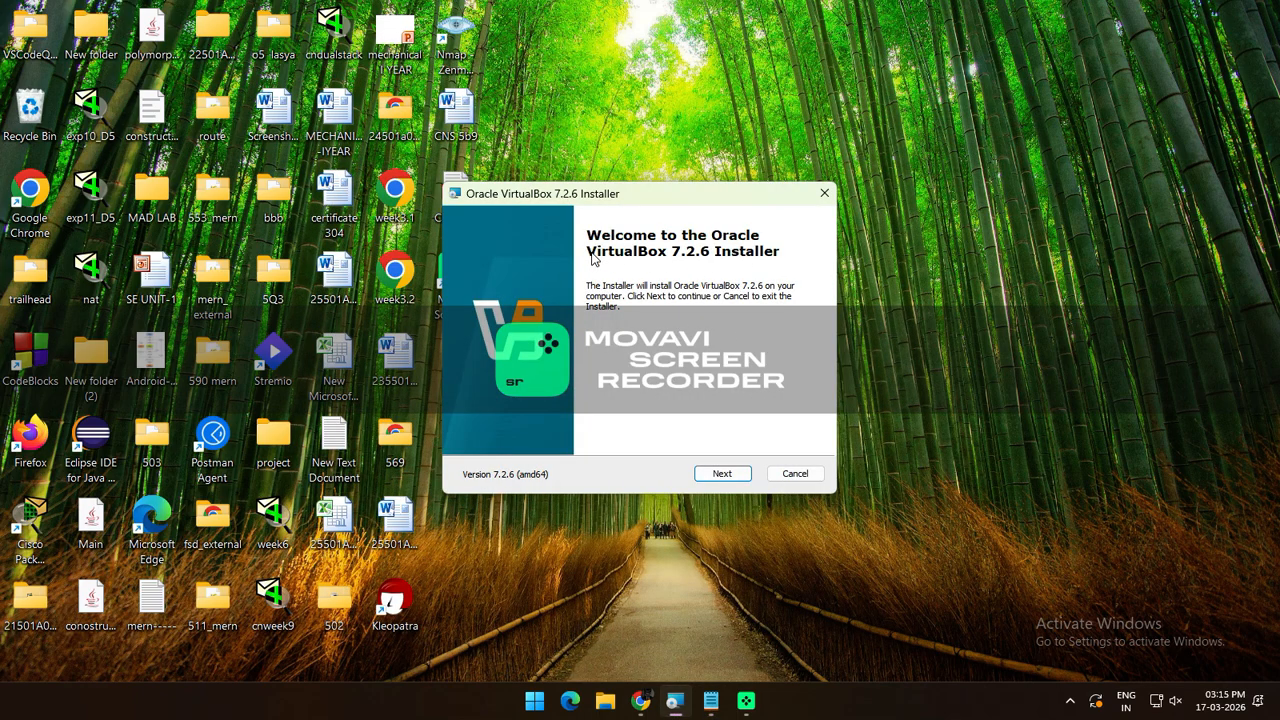
{"action": "left_click", "coordinate": [726, 474]}
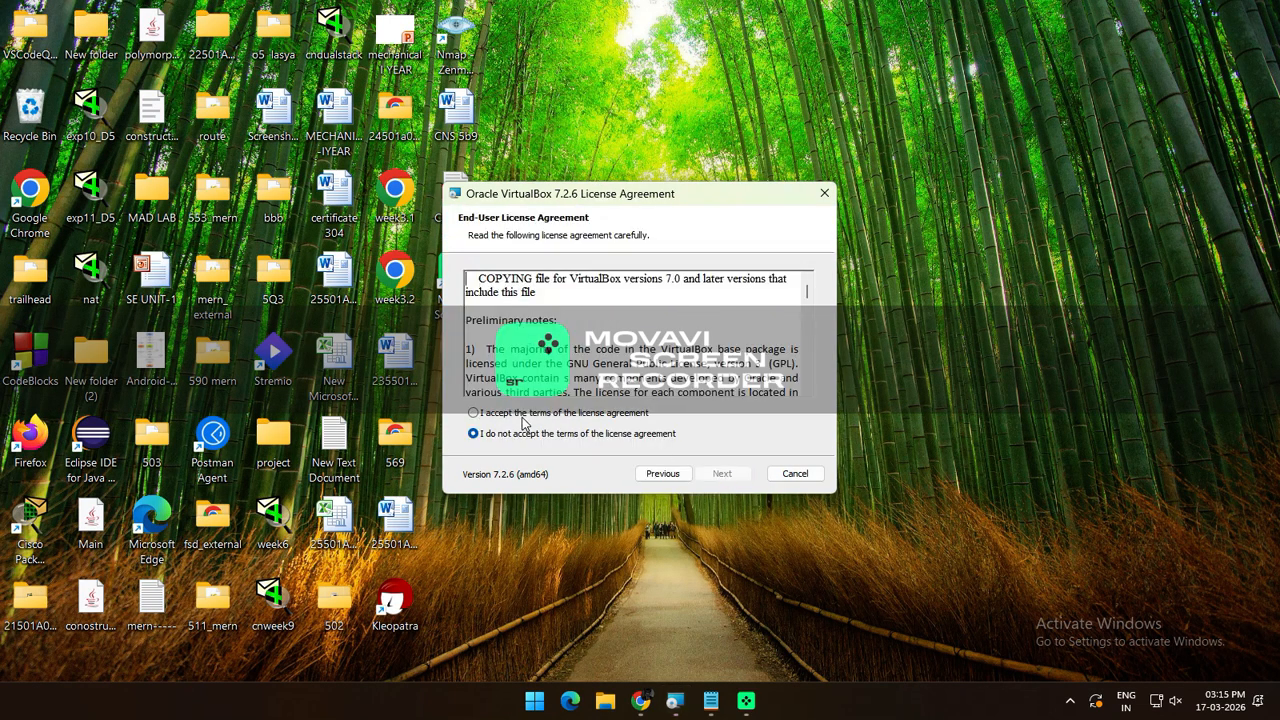
{"action": "left_click", "coordinate": [474, 413]}
{"action": "left_click", "coordinate": [721, 476]}
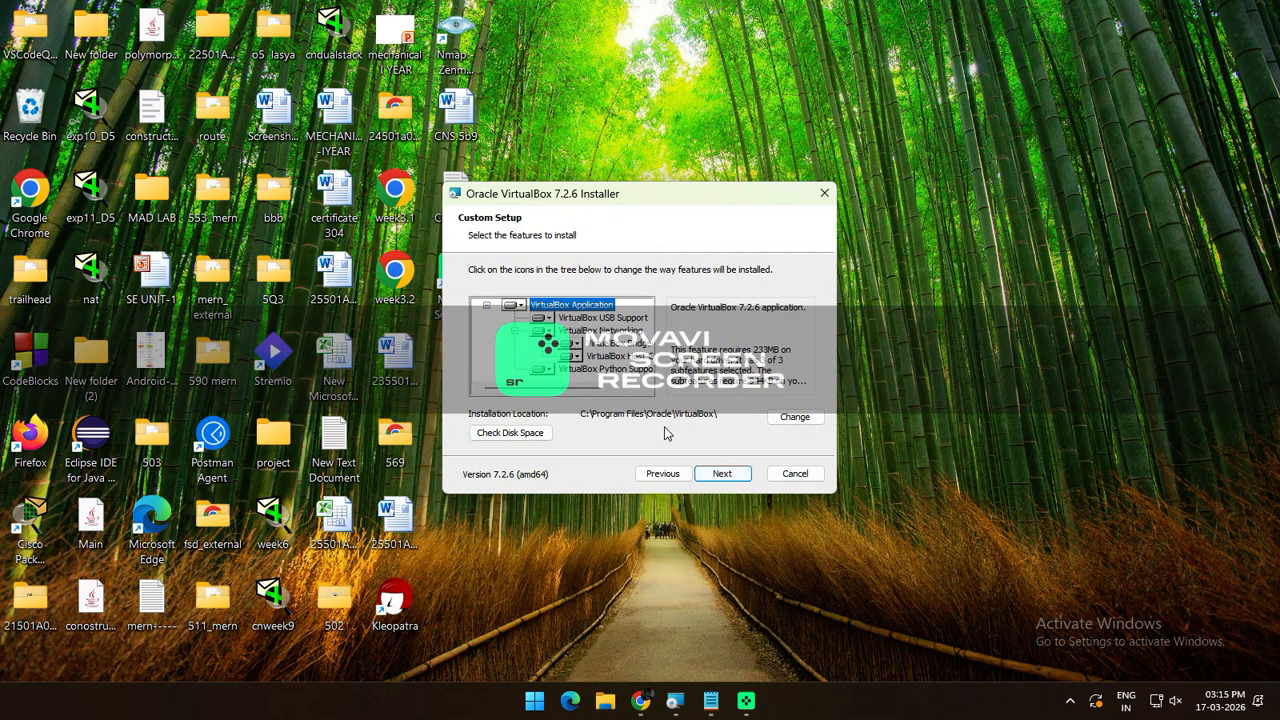
{"action": "left_click", "coordinate": [742, 476]}
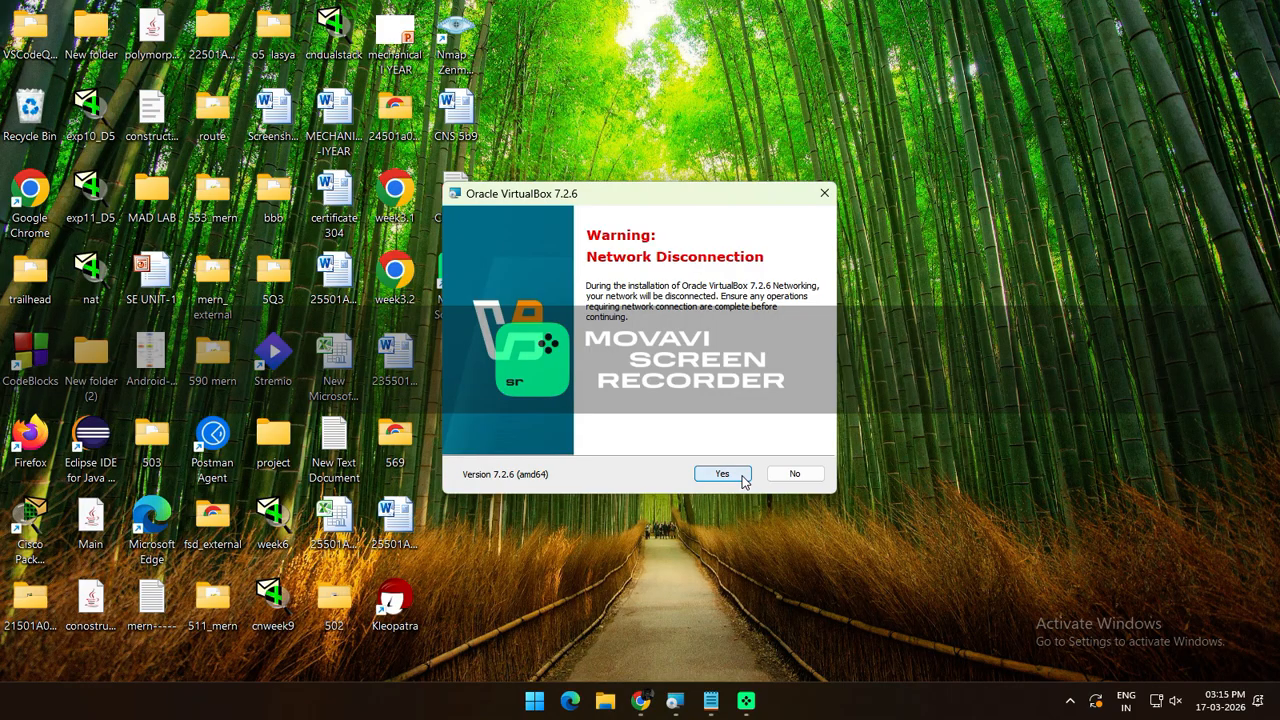
{"action": "left_click", "coordinate": [742, 476]}
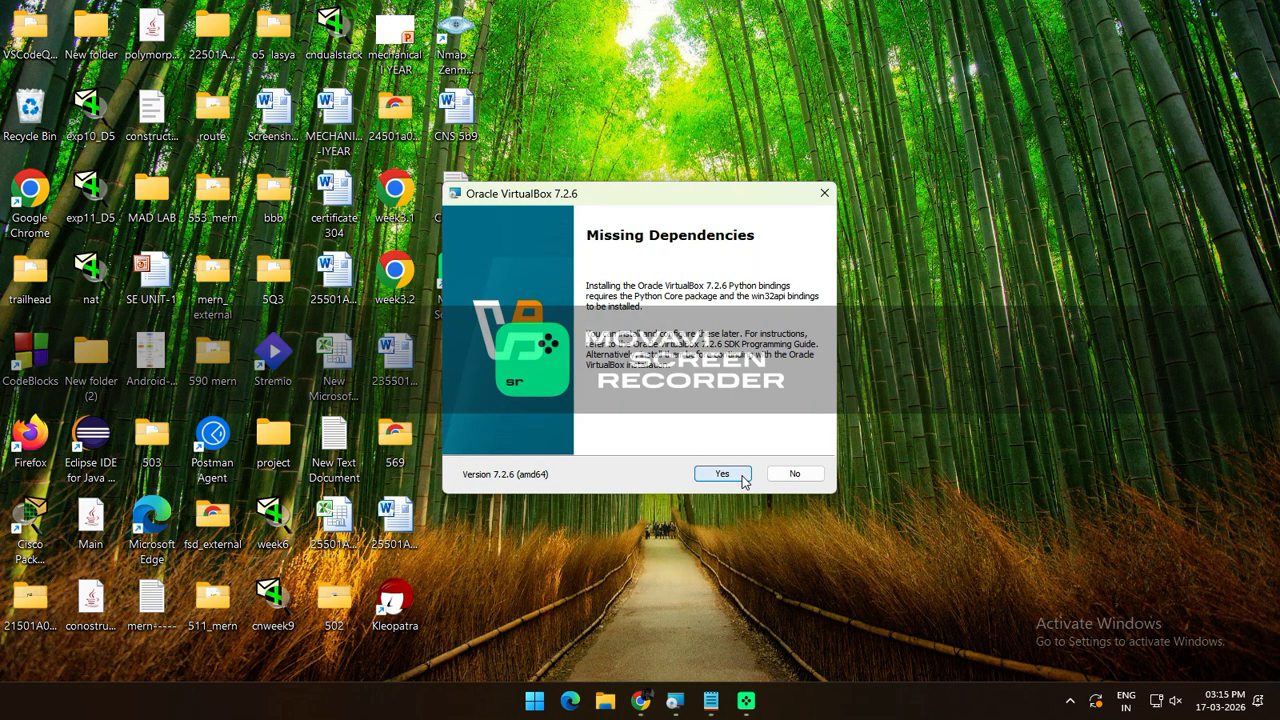
{"action": "left_click", "coordinate": [742, 476]}
{"action": "left_click", "coordinate": [722, 474]}
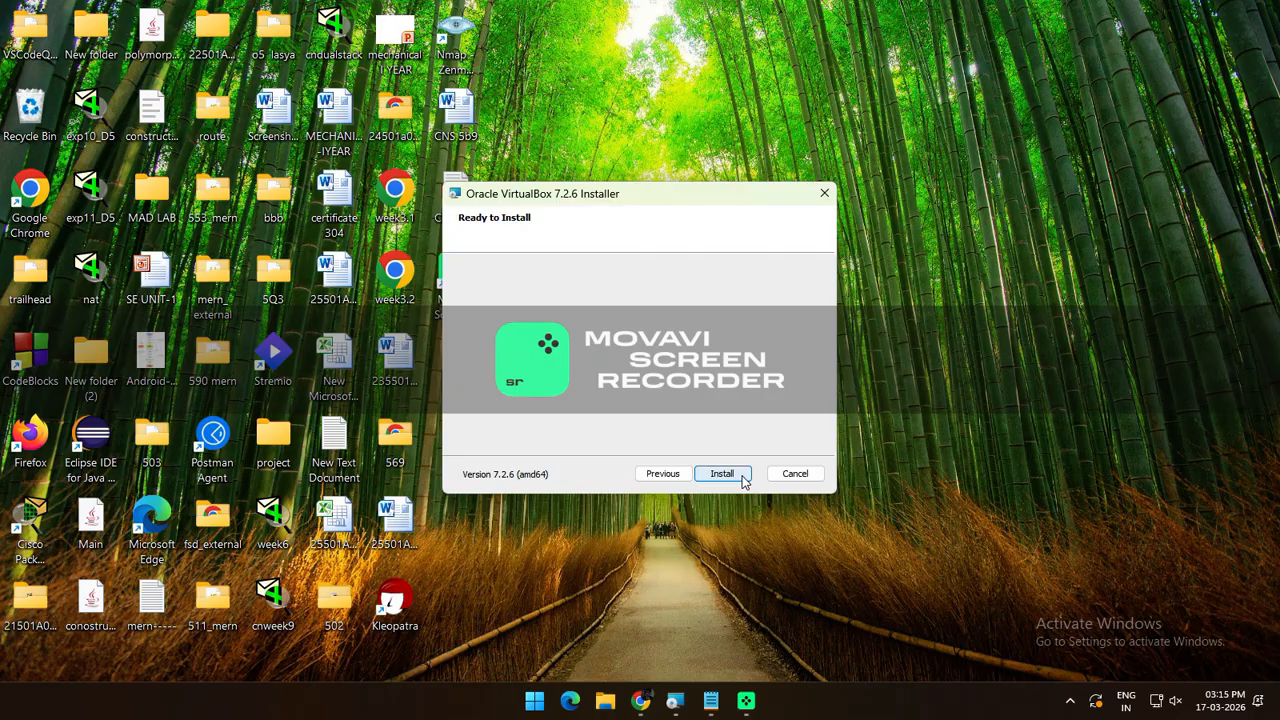
{"action": "left_click", "coordinate": [722, 474]}
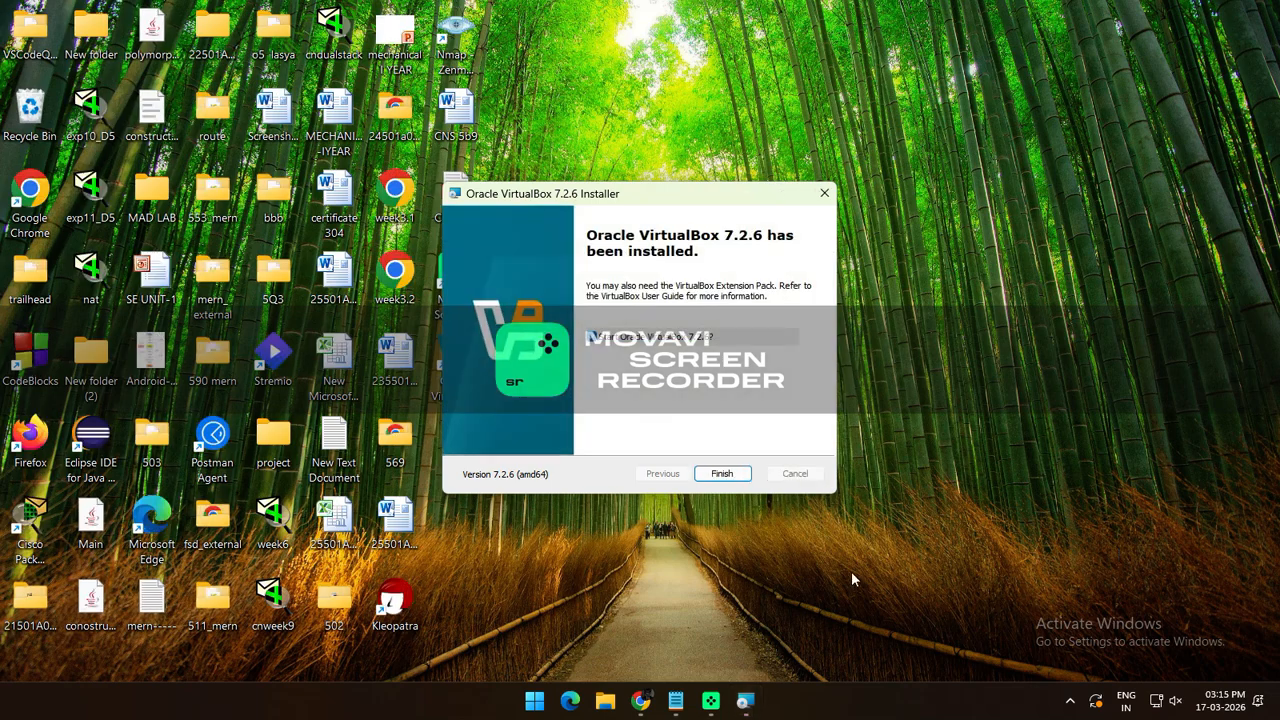
{"action": "left_click", "coordinate": [722, 474]}
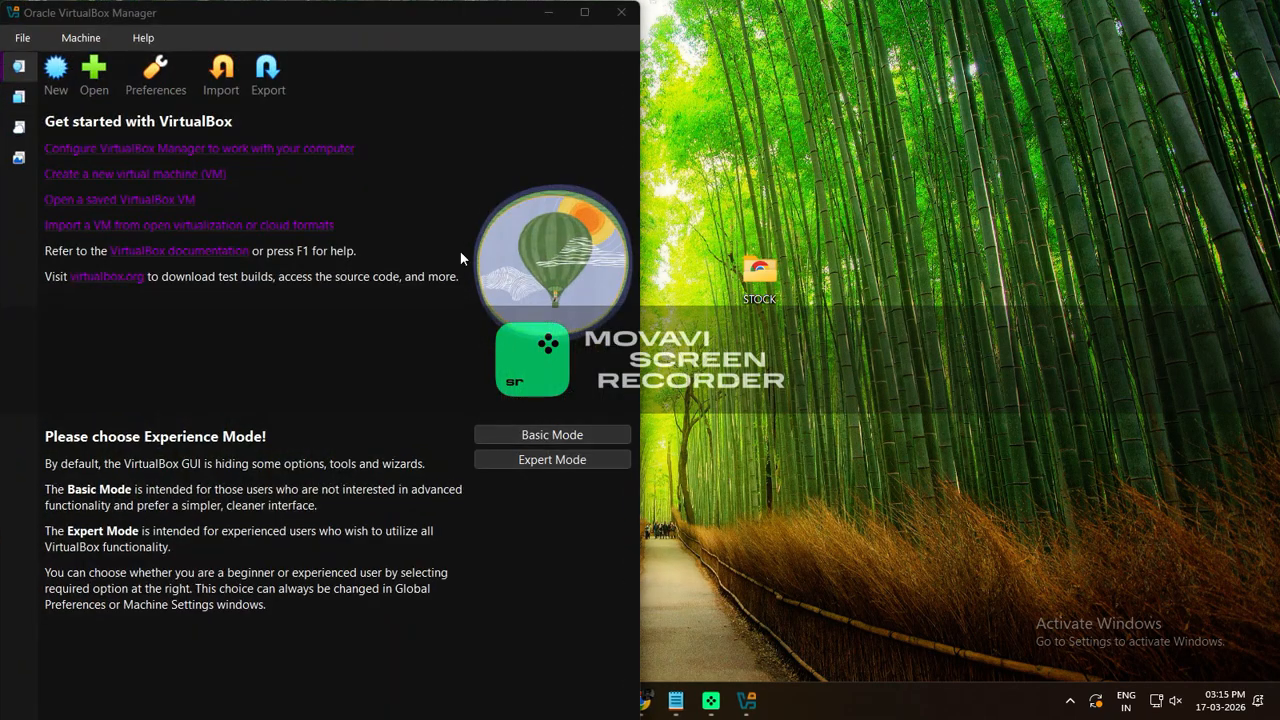
Note 'virtualbox is installed' and 'let us create a VM and install ubuntu' in Notepad
{"action": "left_click", "coordinate": [676, 700]}
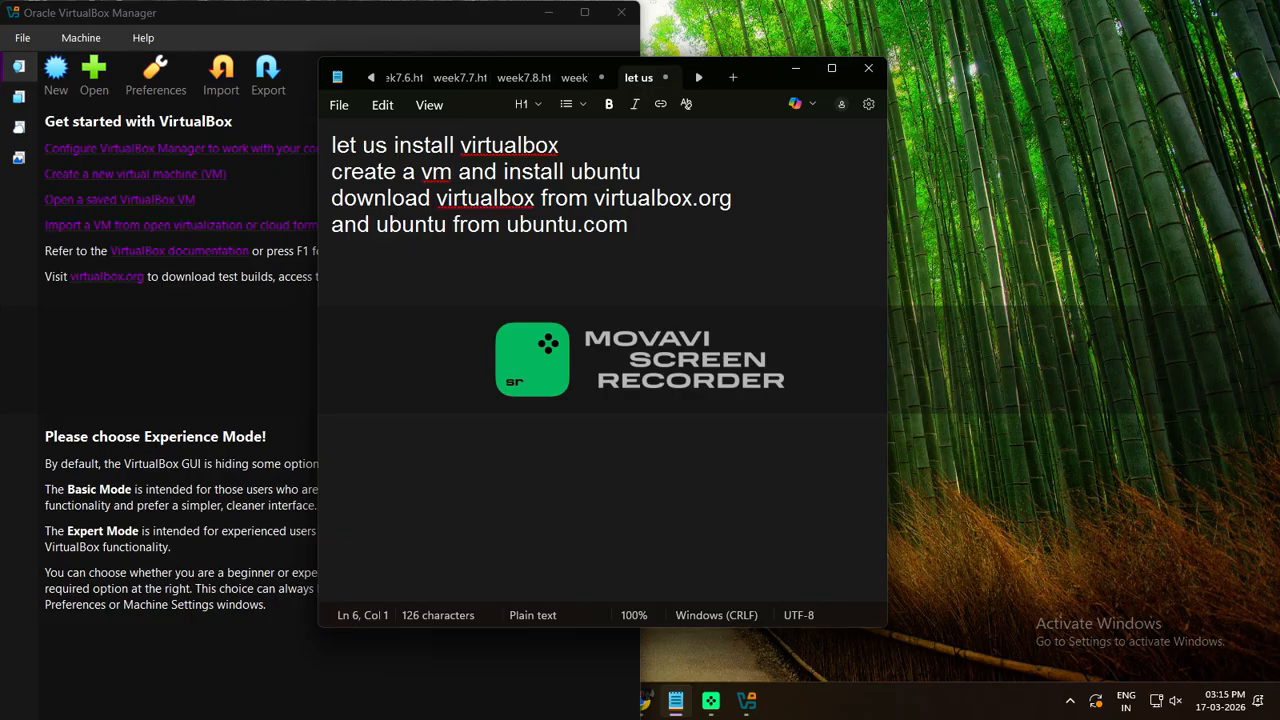
{"action": "type", "text": "virtualb"}
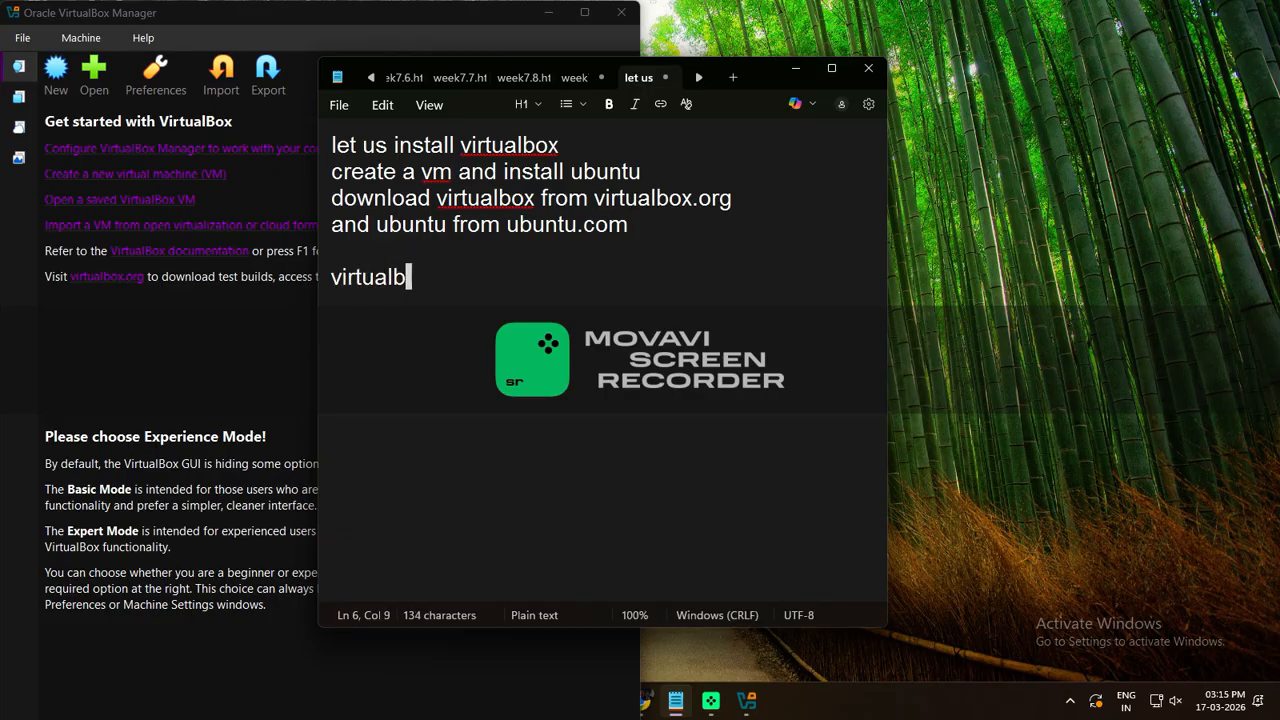
{"action": "type", "text": "ox is in"}
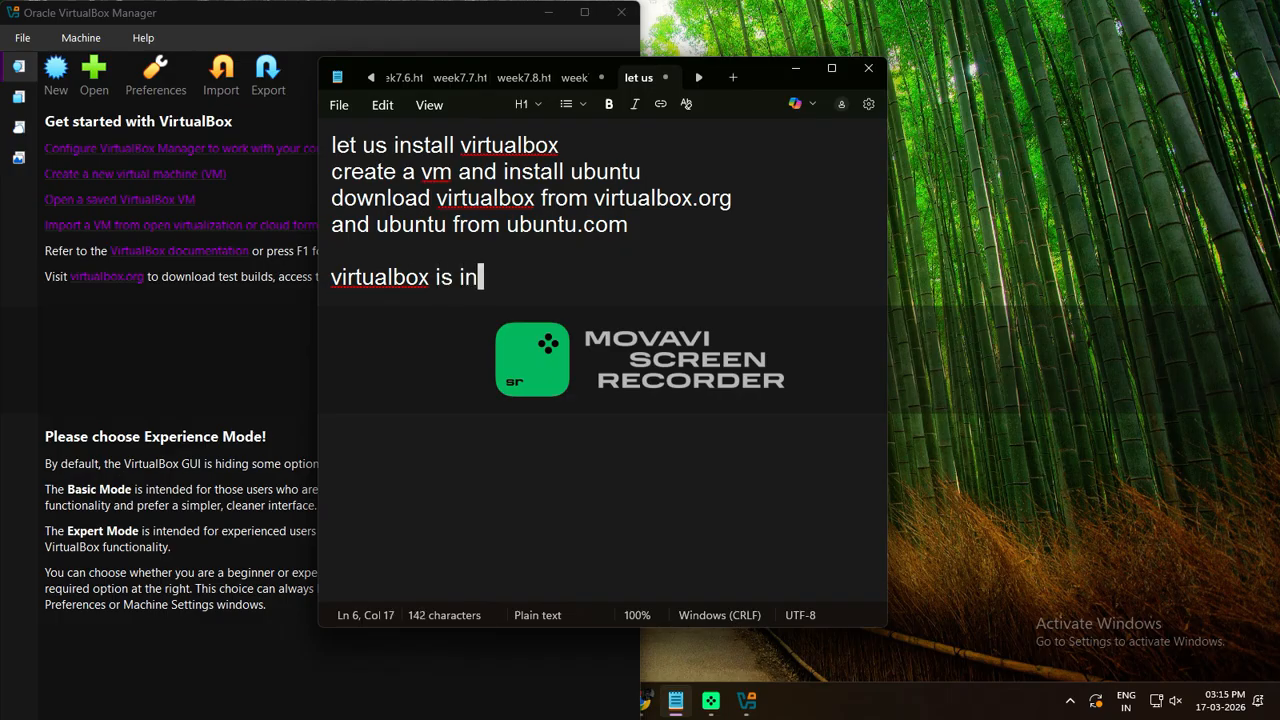
{"action": "type", "text": "stalled"}
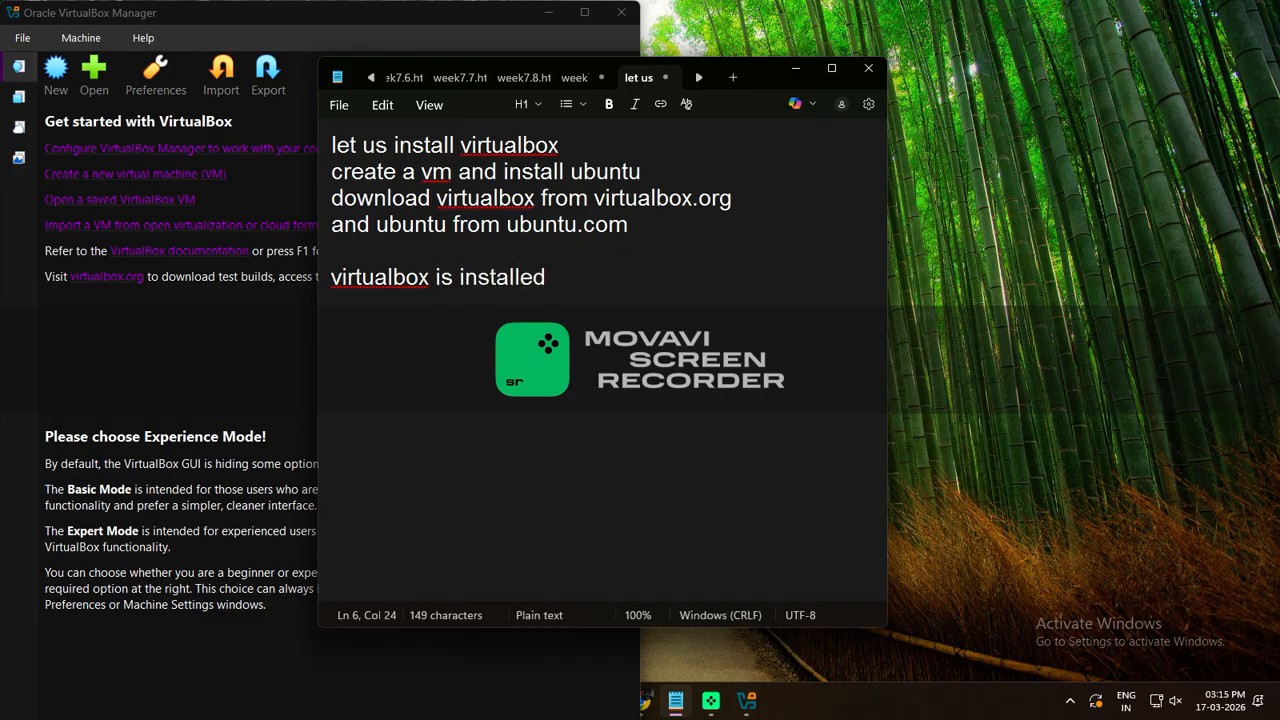
{"action": "left_click", "coordinate": [241, 396]}
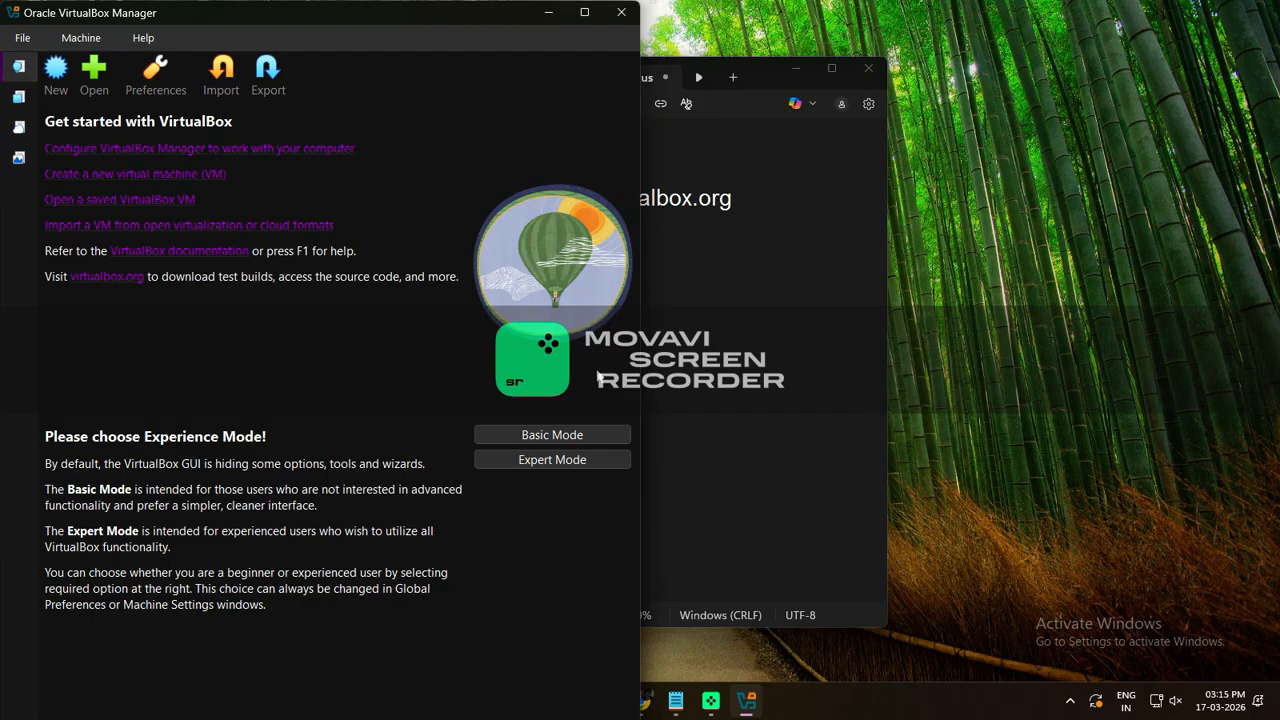
{"action": "left_click", "coordinate": [677, 374]}
{"action": "key", "text": "Return"}
{"action": "key", "text": "Return"}
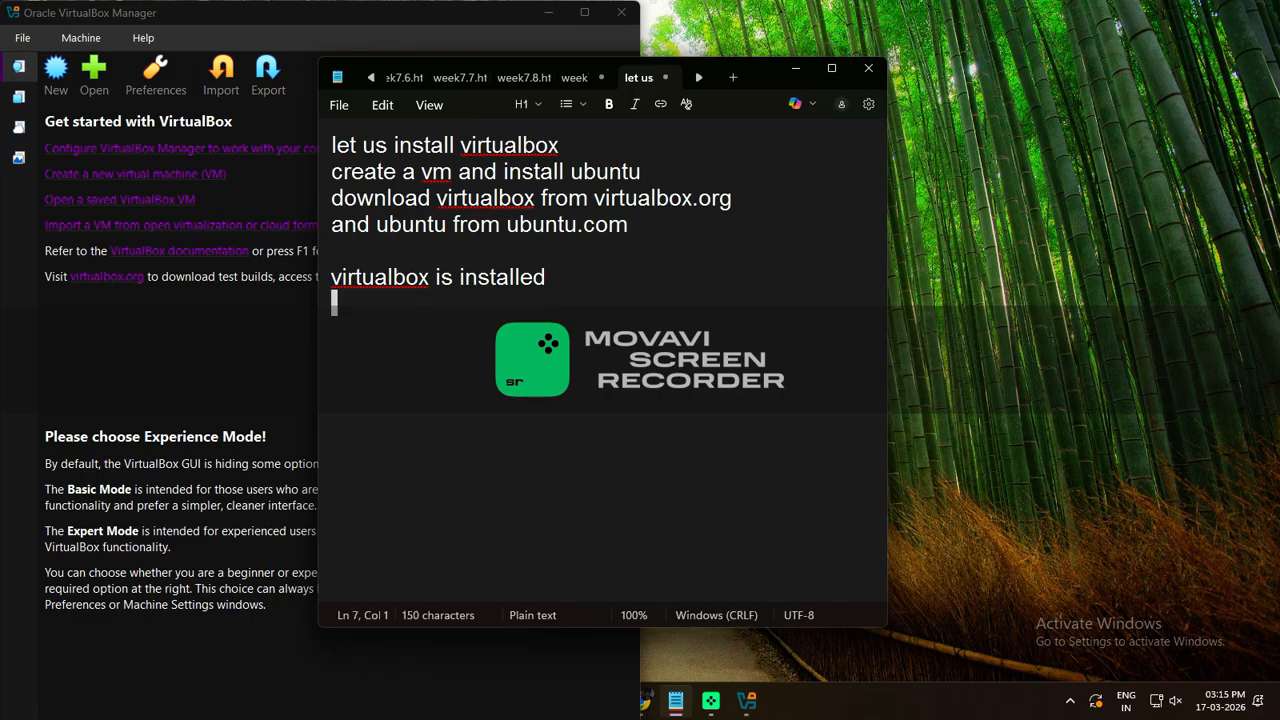
{"action": "type", "text": "star"}
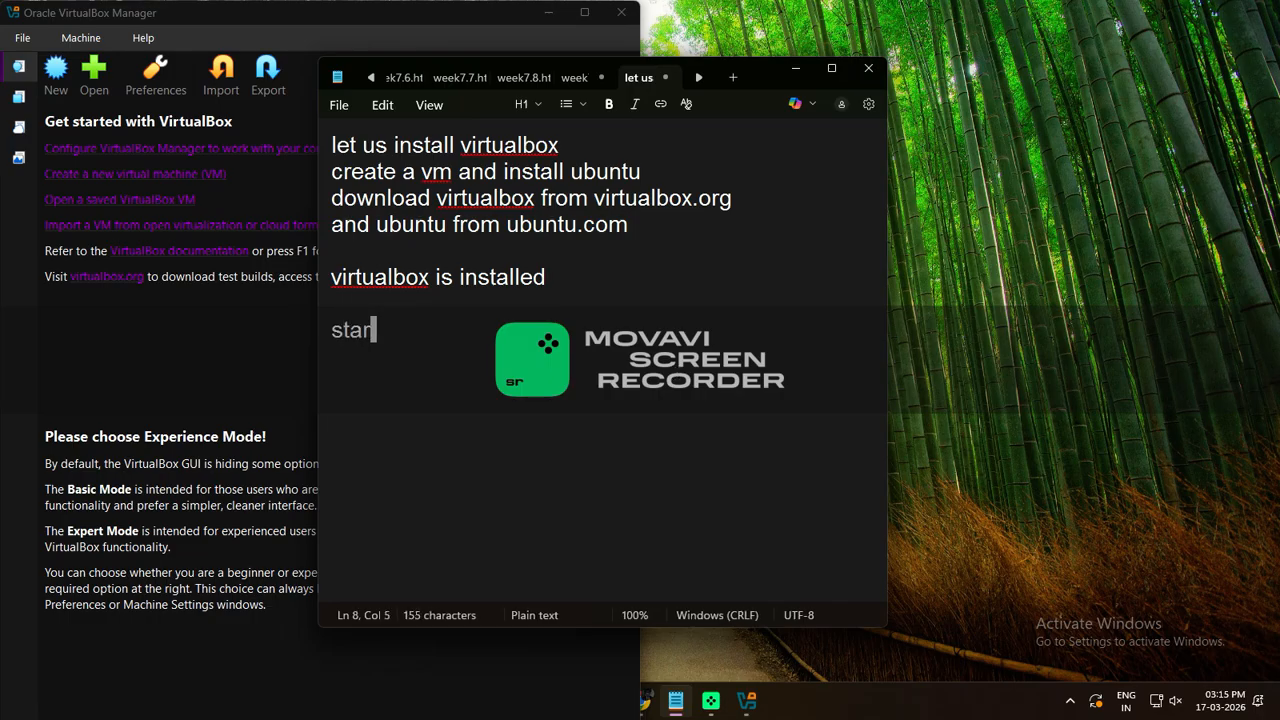
{"action": "key", "text": "BackSpace"}
{"action": "key", "text": "BackSpace"}
{"action": "key", "text": "BackSpace"}
{"action": "key", "text": "BackSpace"}
{"action": "type", "text": "let us create a "}
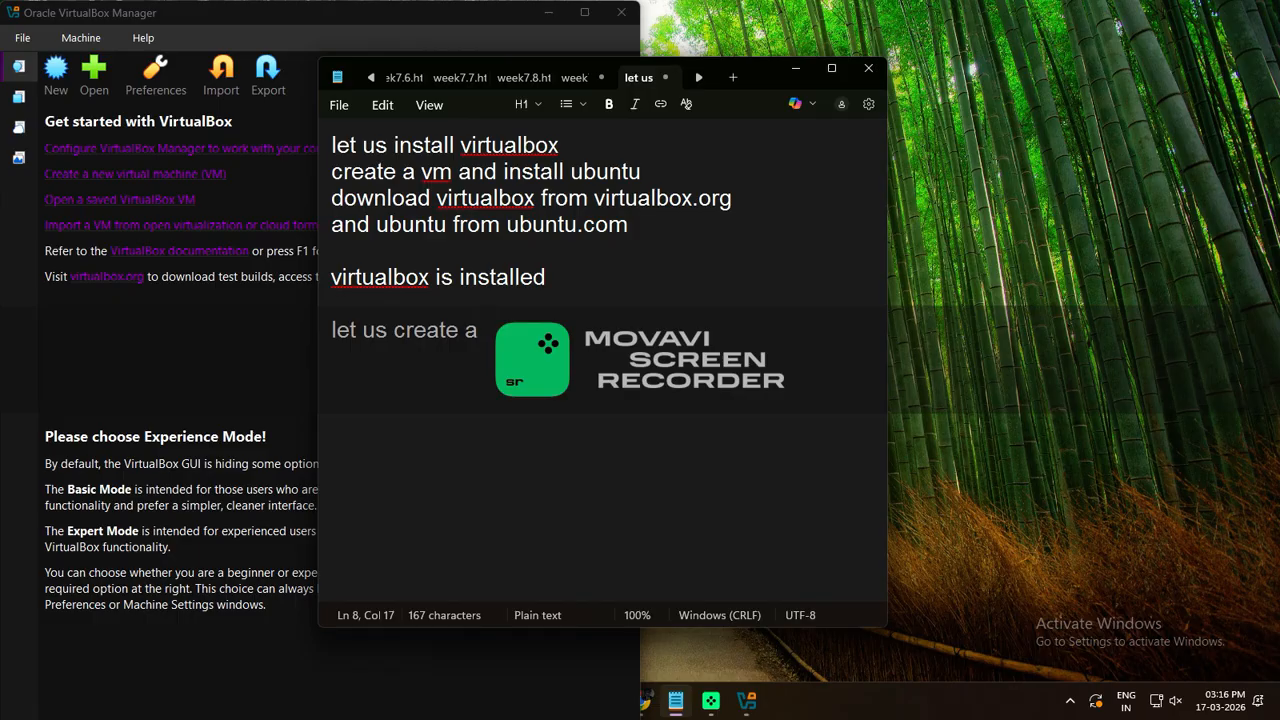
{"action": "type", "text": "VM and"}
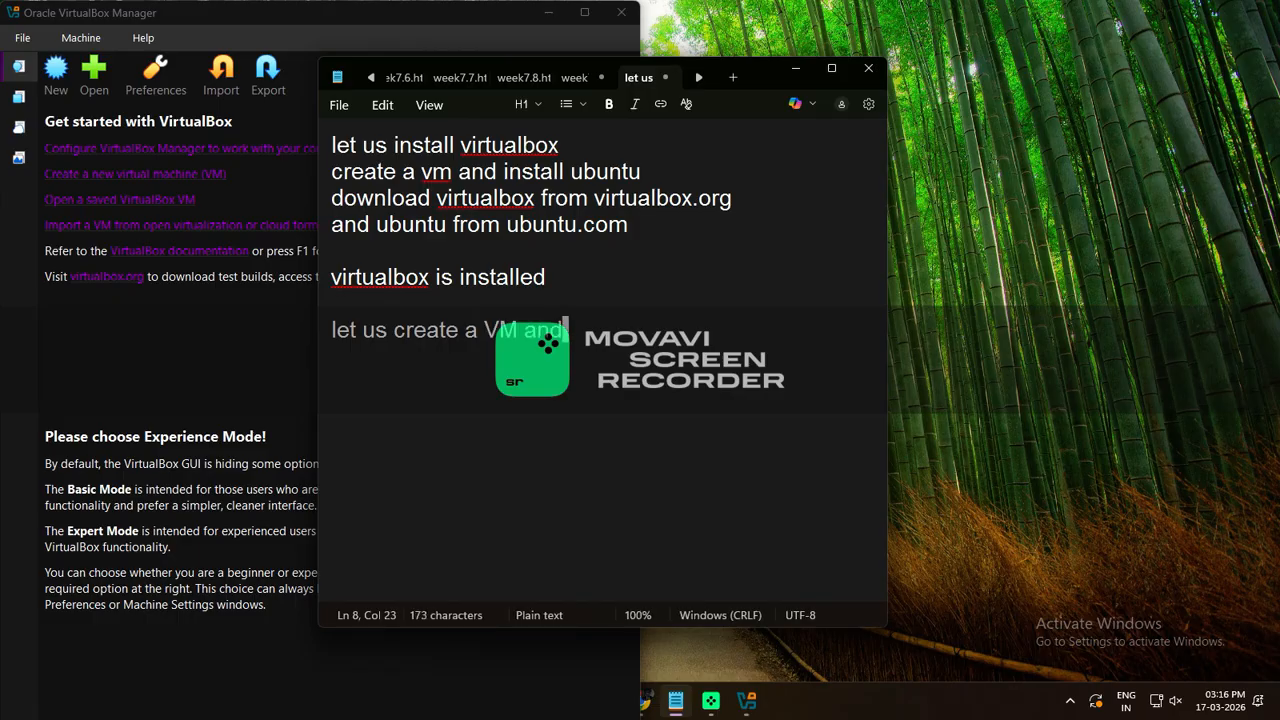
{"action": "type", "text": " install"}
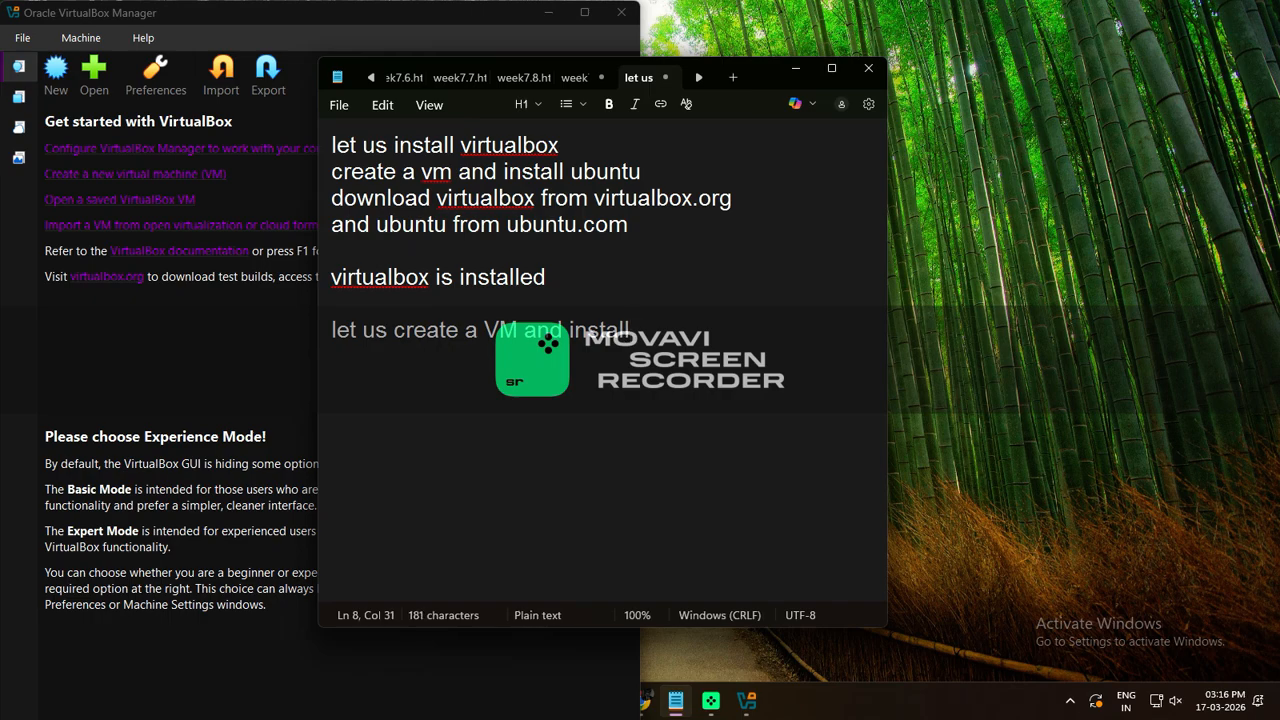
{"action": "type", "text": " ubuntu"}
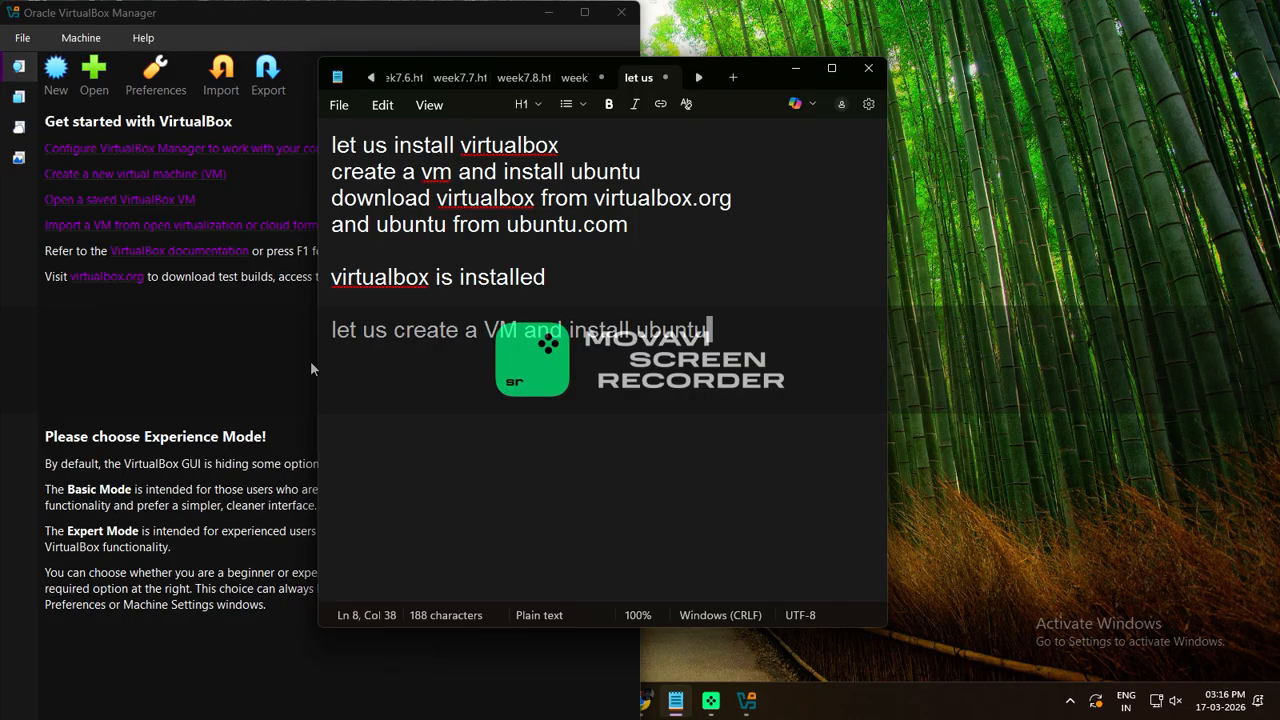
{"action": "left_click", "coordinate": [241, 362]}
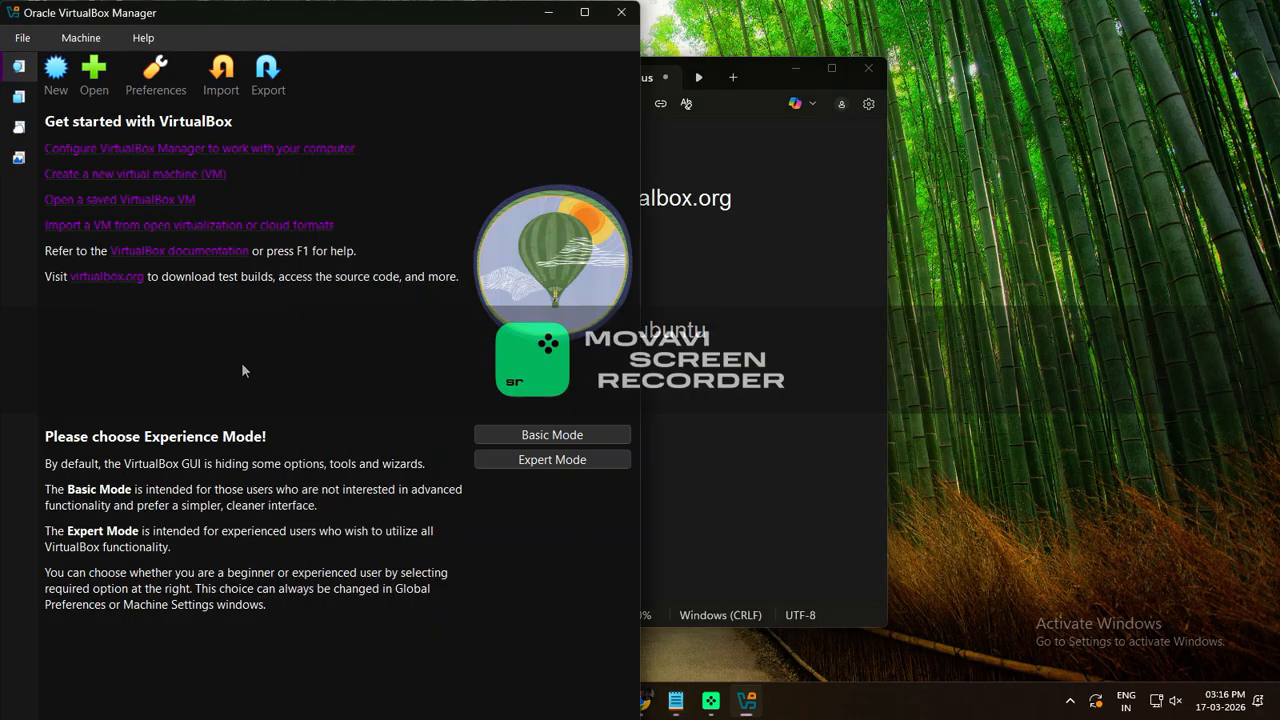
Launch the New Virtual Machine wizard and show the Downloads folder in File Explorer
{"action": "left_click", "coordinate": [56, 80]}
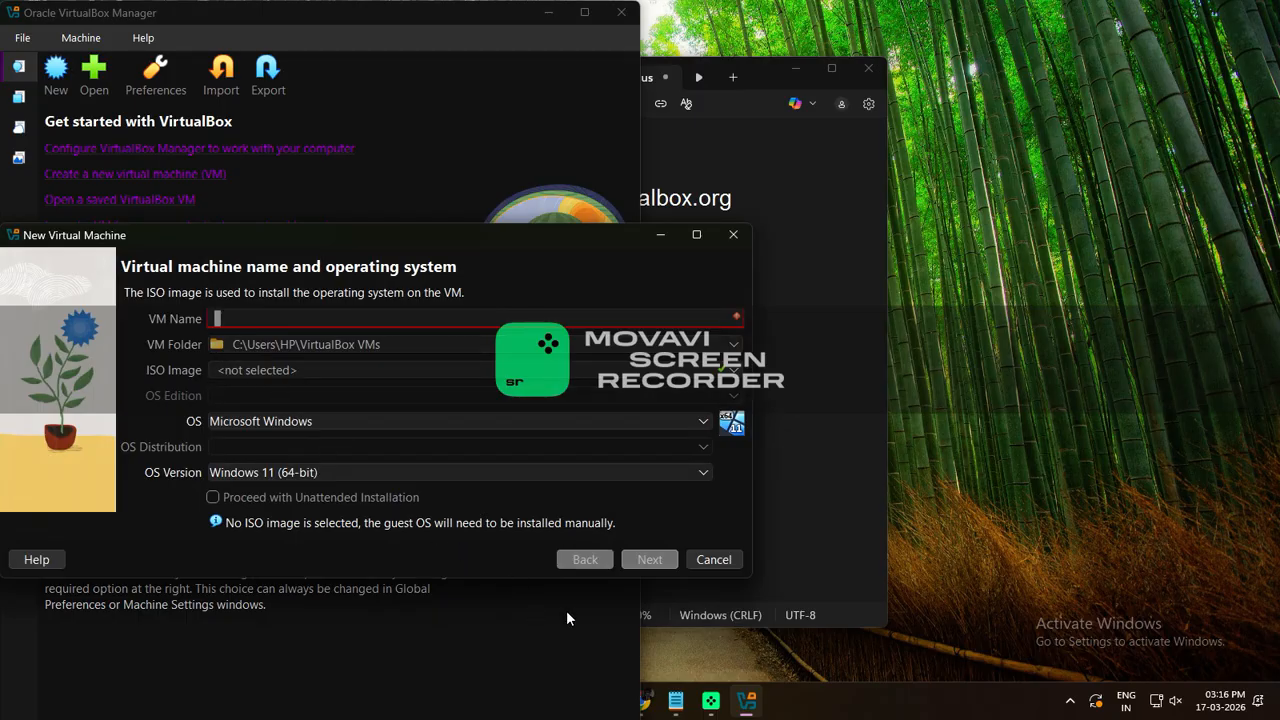
{"action": "key", "text": "super+e"}
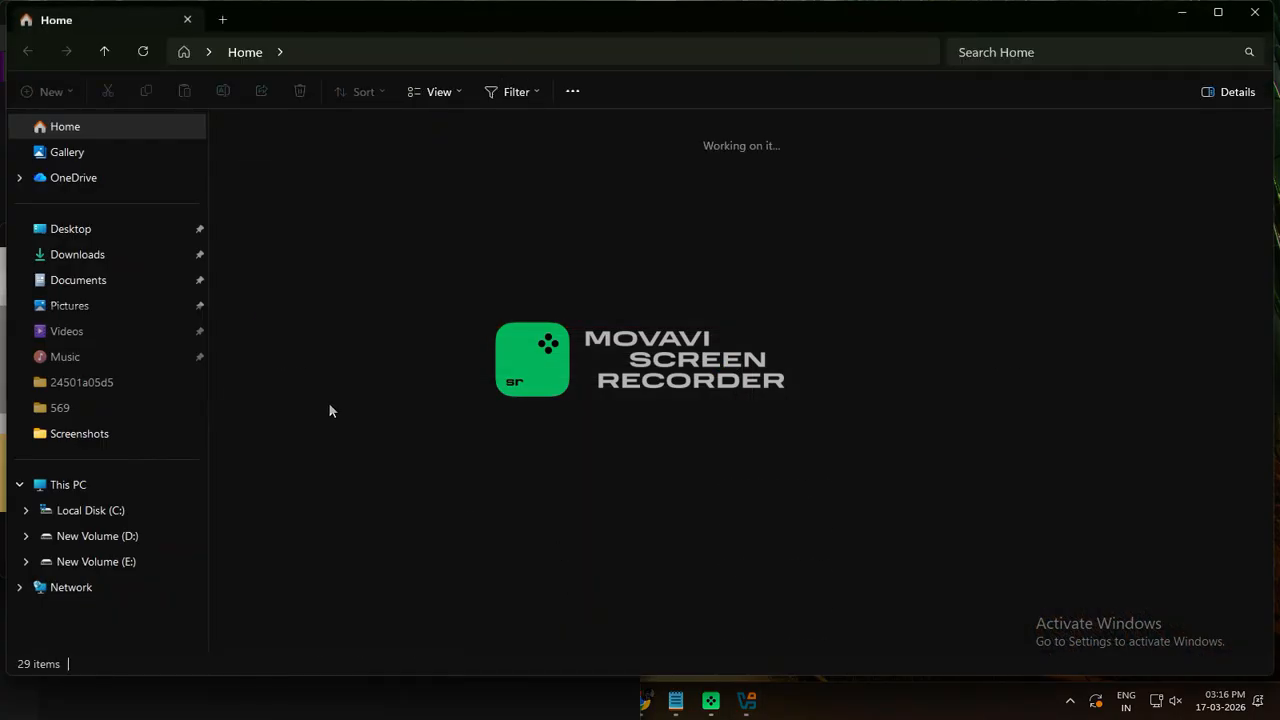
{"action": "left_click", "coordinate": [106, 254]}
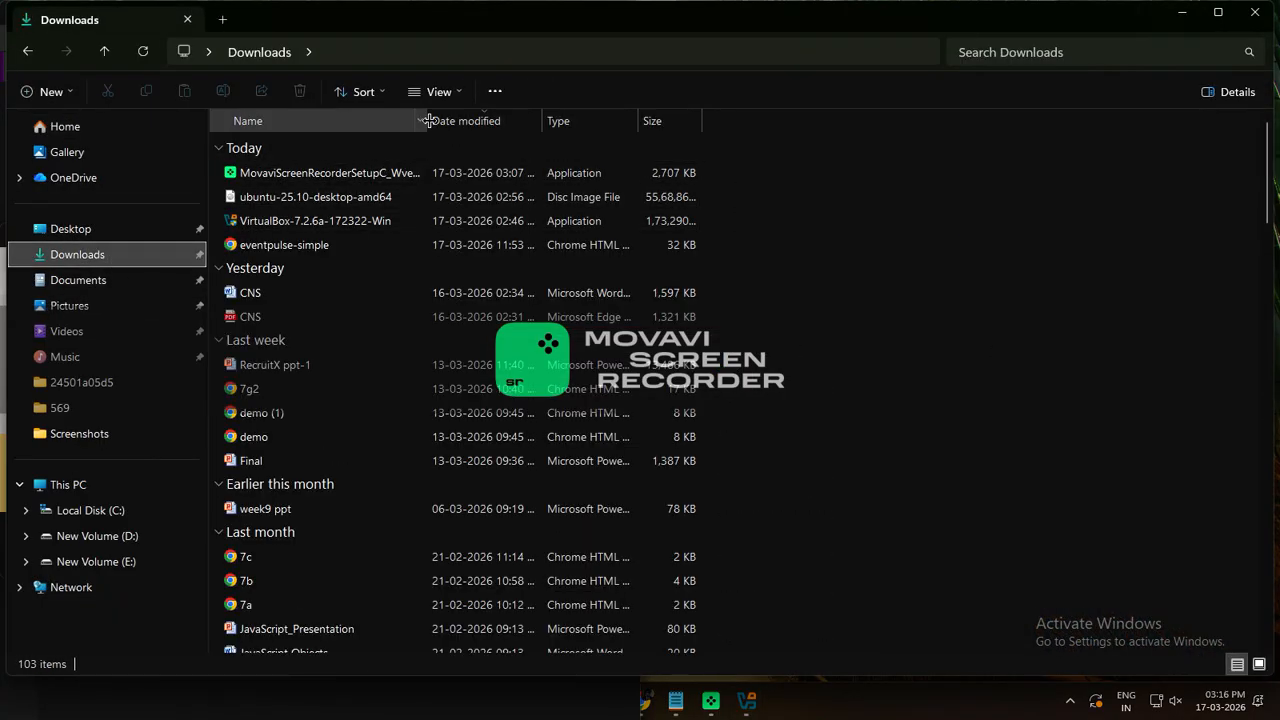
Select the ubuntu-25.10-desktop-amd64 disc image in Downloads, then switch back to the VM wizard
{"action": "left_click_drag", "start_coordinate": [428, 120], "coordinate": [601, 120]}
{"action": "left_click", "coordinate": [358, 203]}
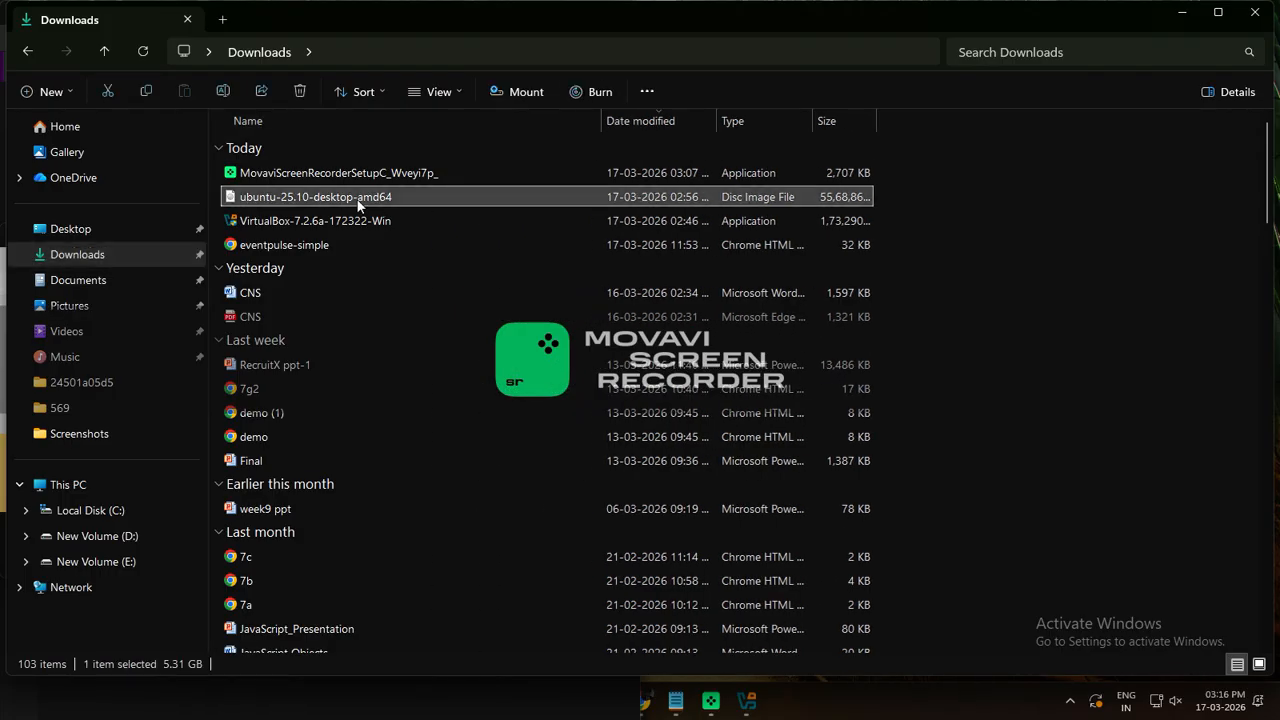
{"action": "key", "text": "alt+Tab"}
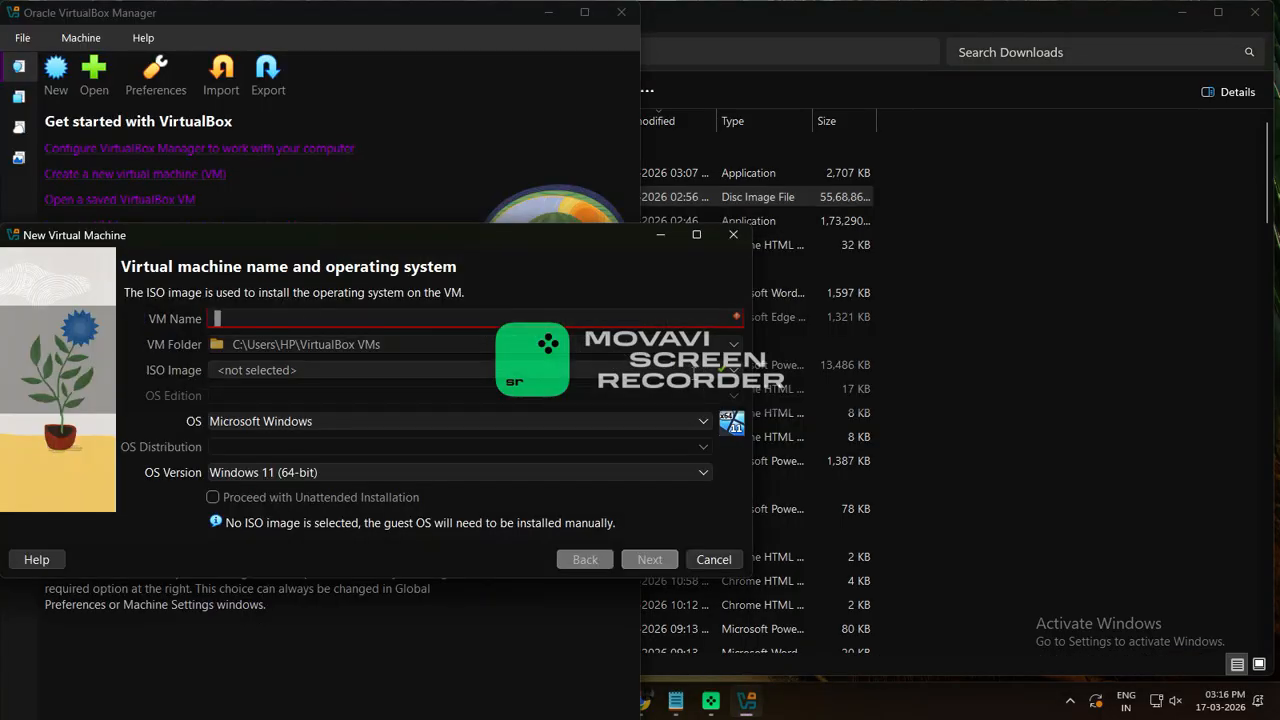
Choose the ubuntu-25.10-desktop-amd64 ISO from Downloads as the install image
{"action": "left_click", "coordinate": [268, 370]}
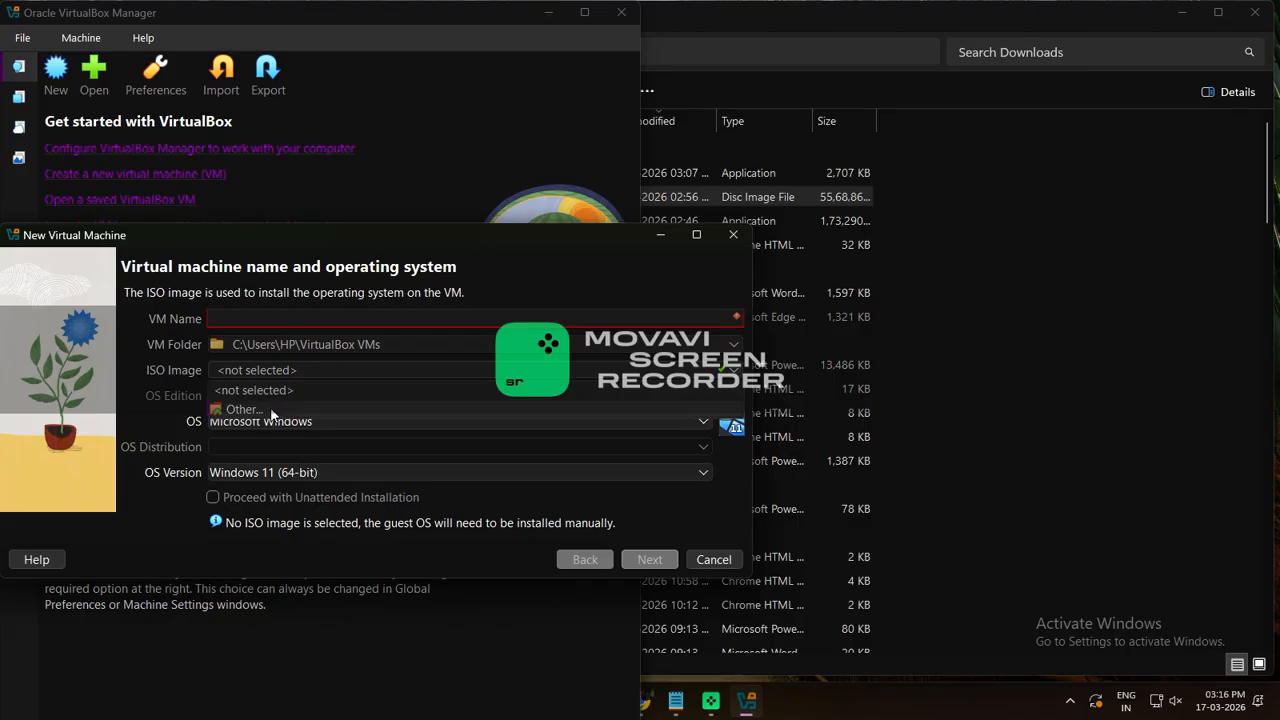
{"action": "left_click", "coordinate": [245, 409]}
{"action": "left_click", "coordinate": [88, 333]}
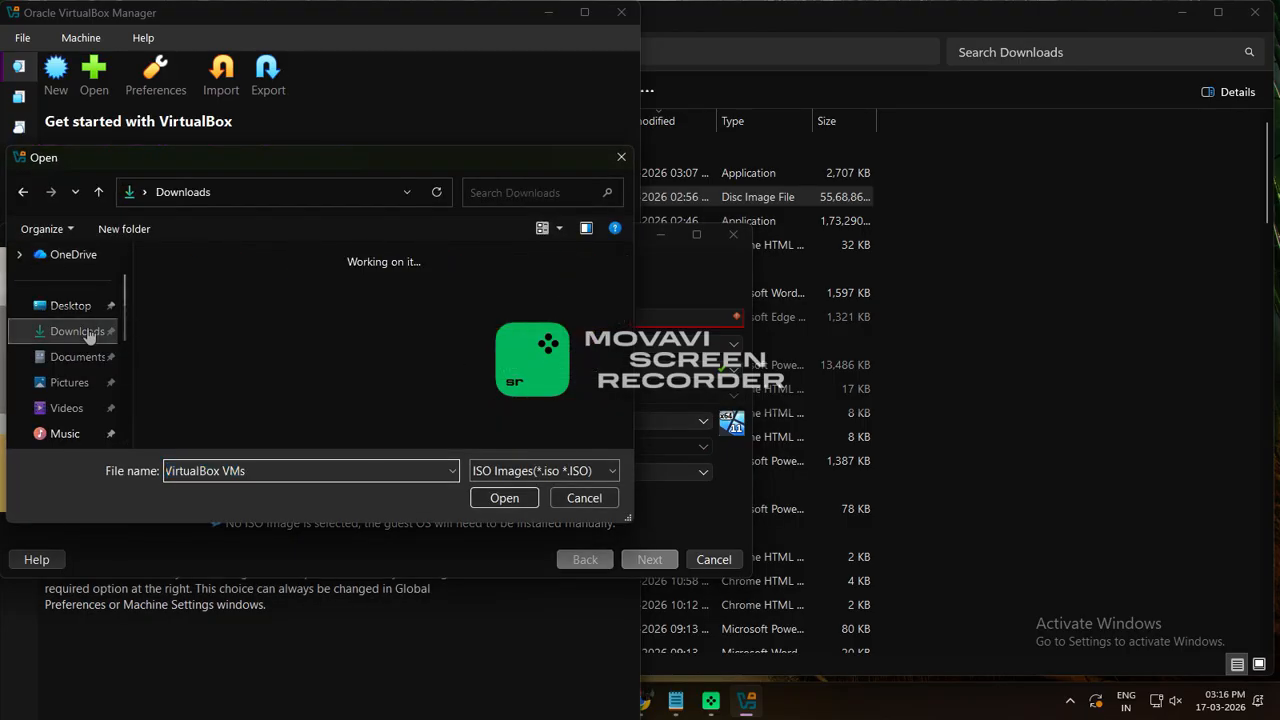
{"action": "left_click", "coordinate": [220, 290]}
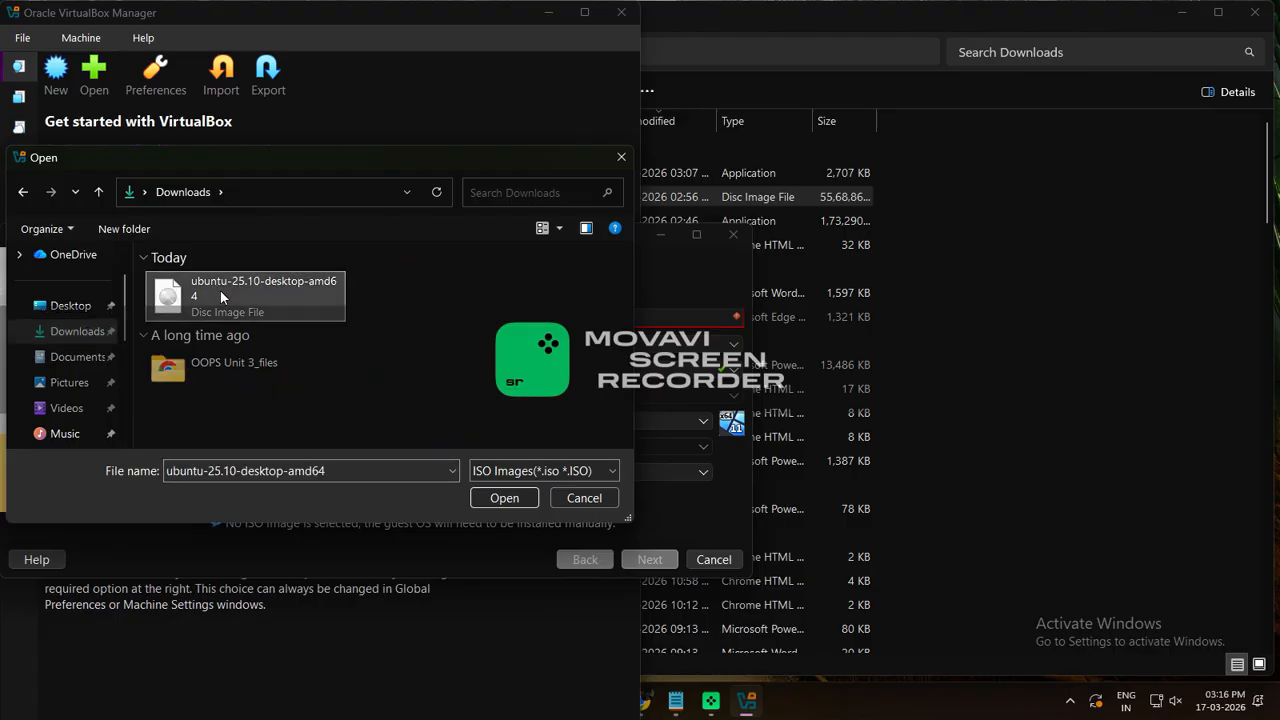
{"action": "left_click", "coordinate": [505, 499]}
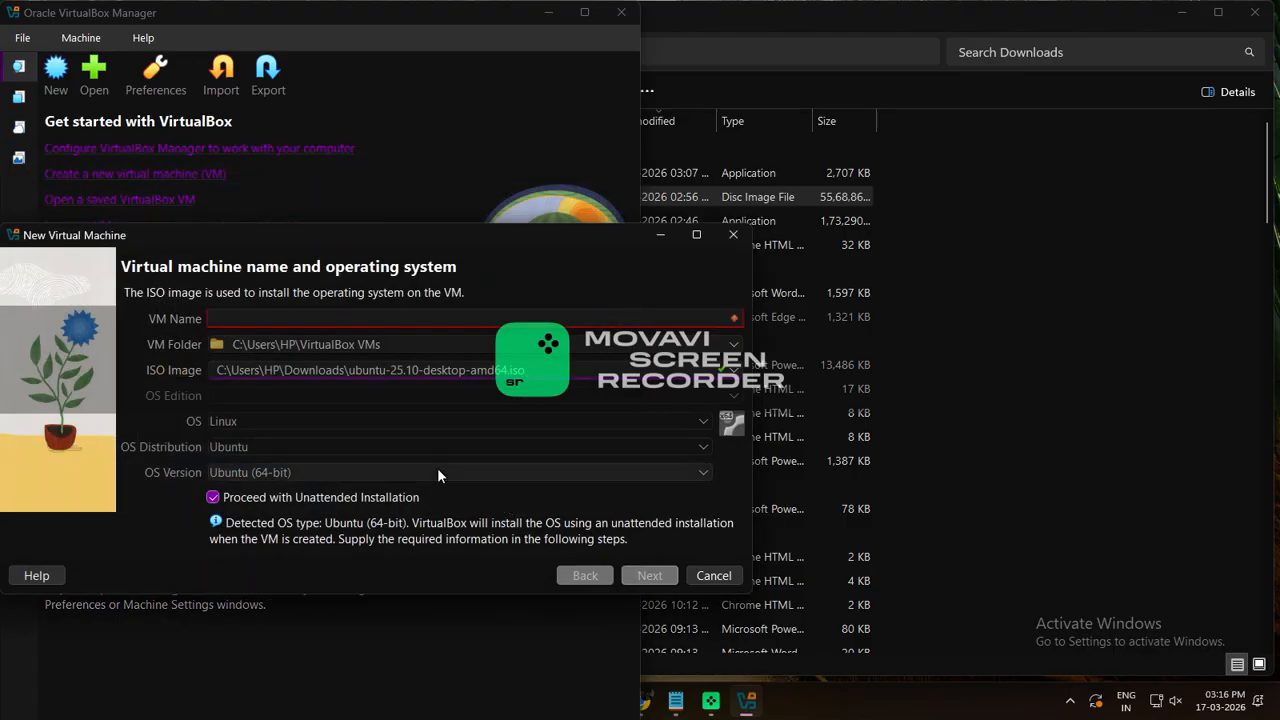
Name the VM Ubuntu_VM, disable unattended installation, keep Linux, and continue to hardware
{"action": "left_click", "coordinate": [269, 318]}
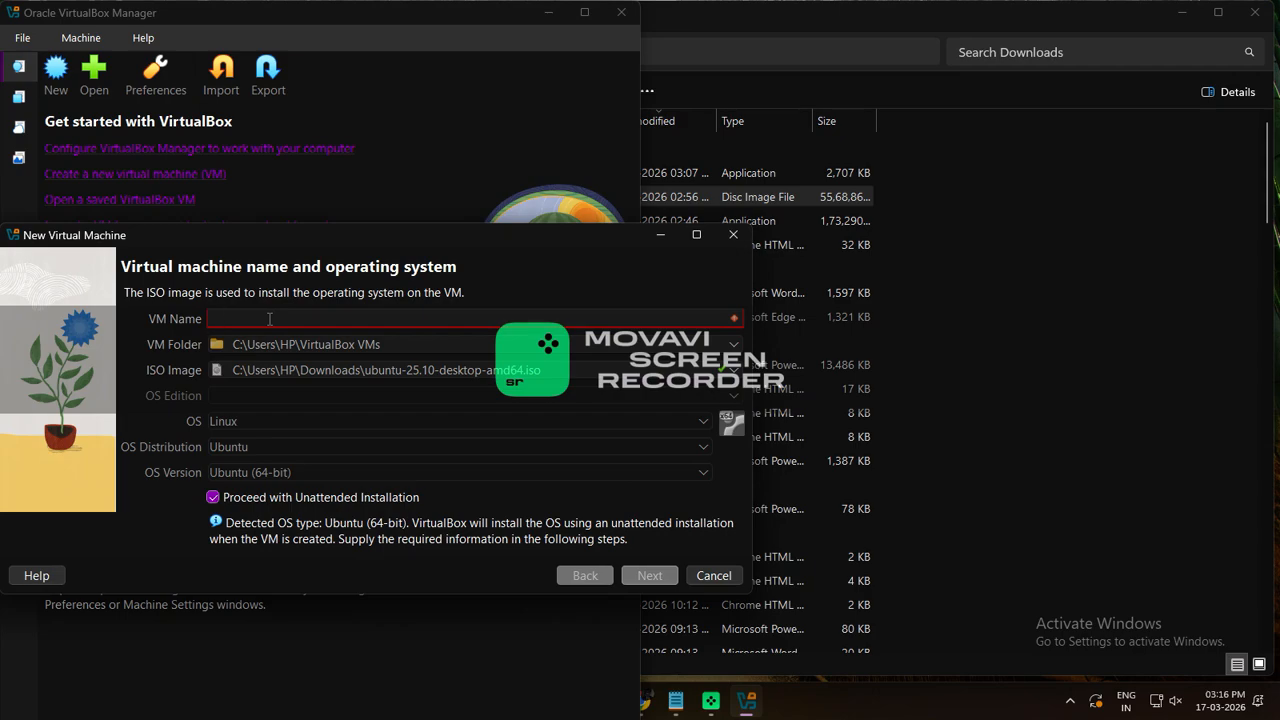
{"action": "type", "text": "Ubun"}
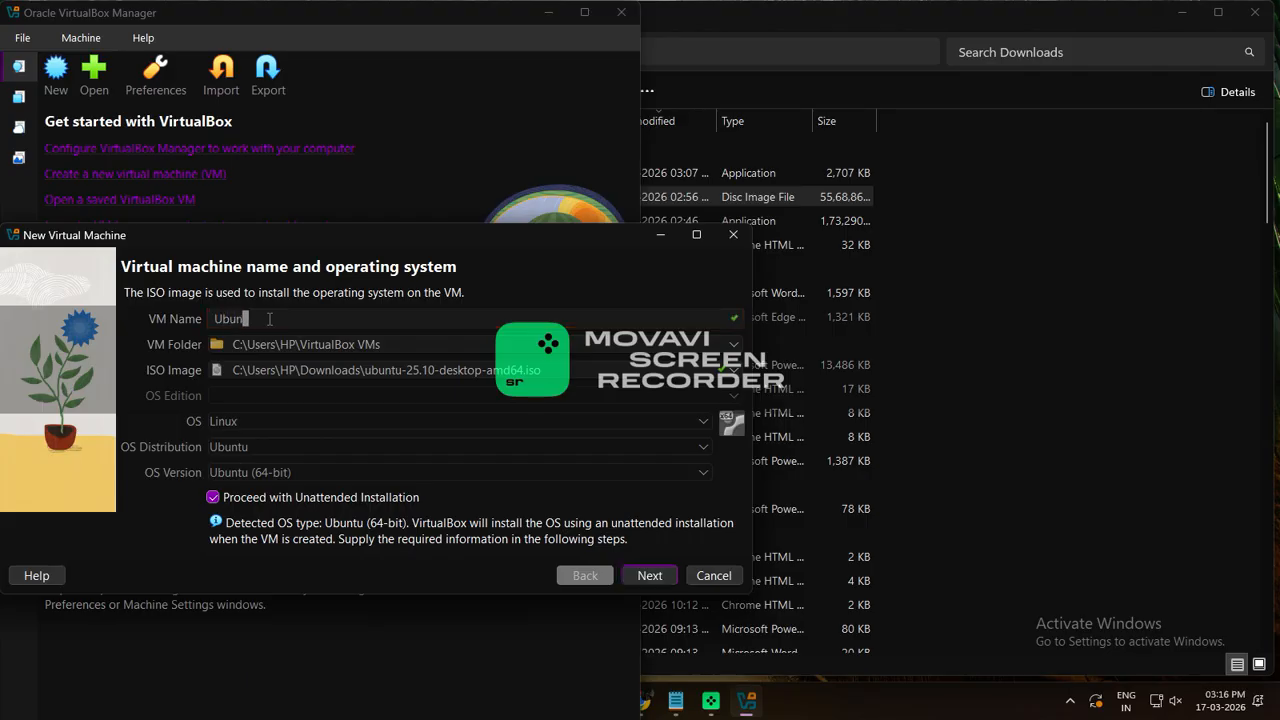
{"action": "type", "text": "tu_VM"}
{"action": "left_click", "coordinate": [339, 505]}
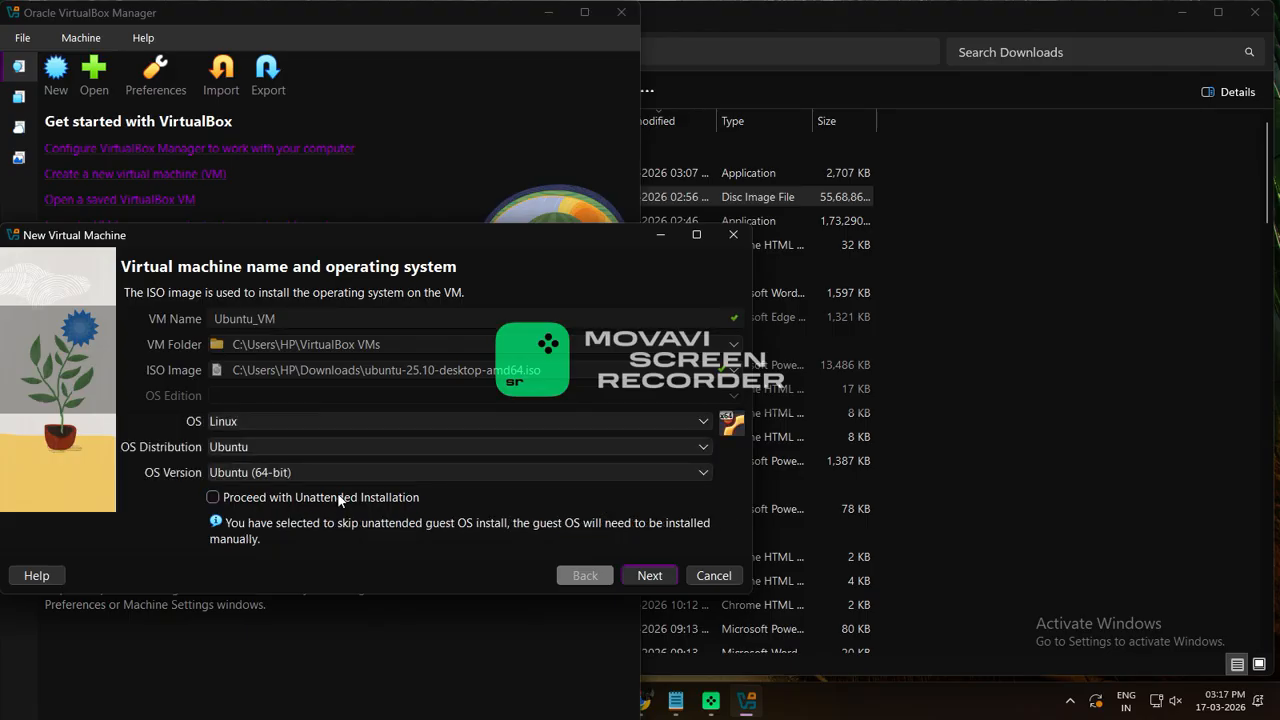
{"action": "left_click", "coordinate": [266, 424]}
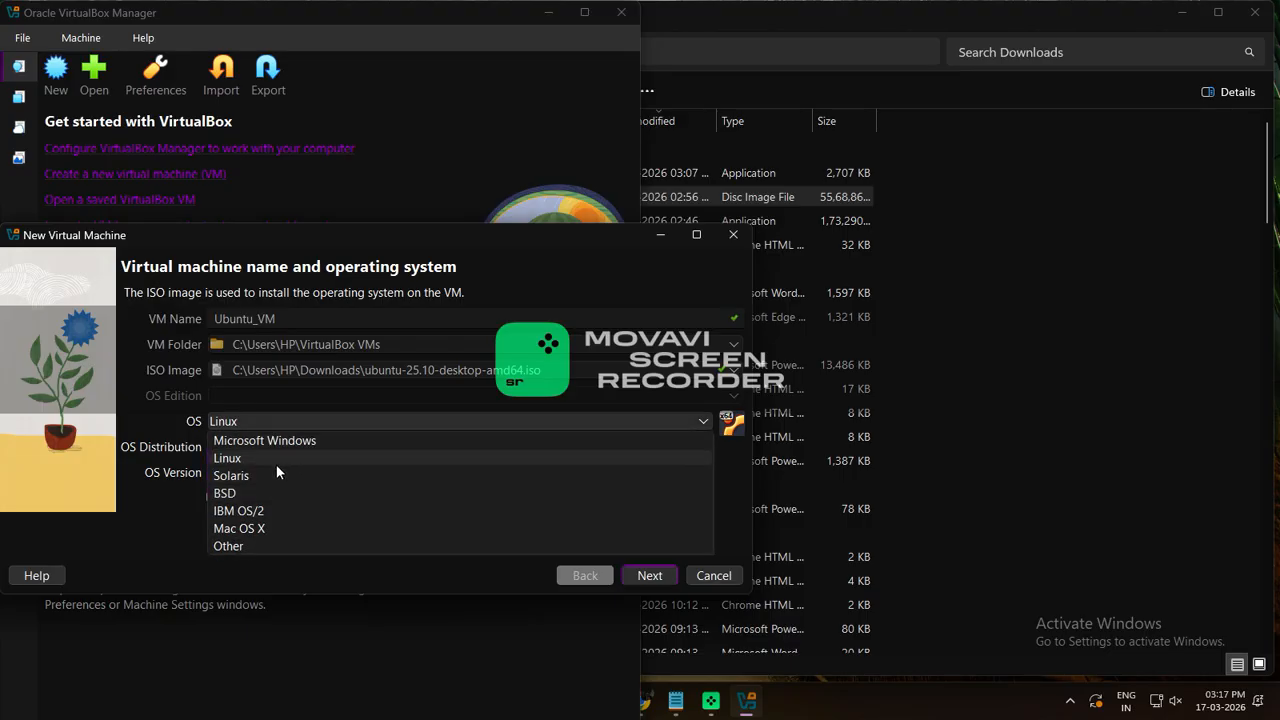
{"action": "left_click", "coordinate": [272, 460]}
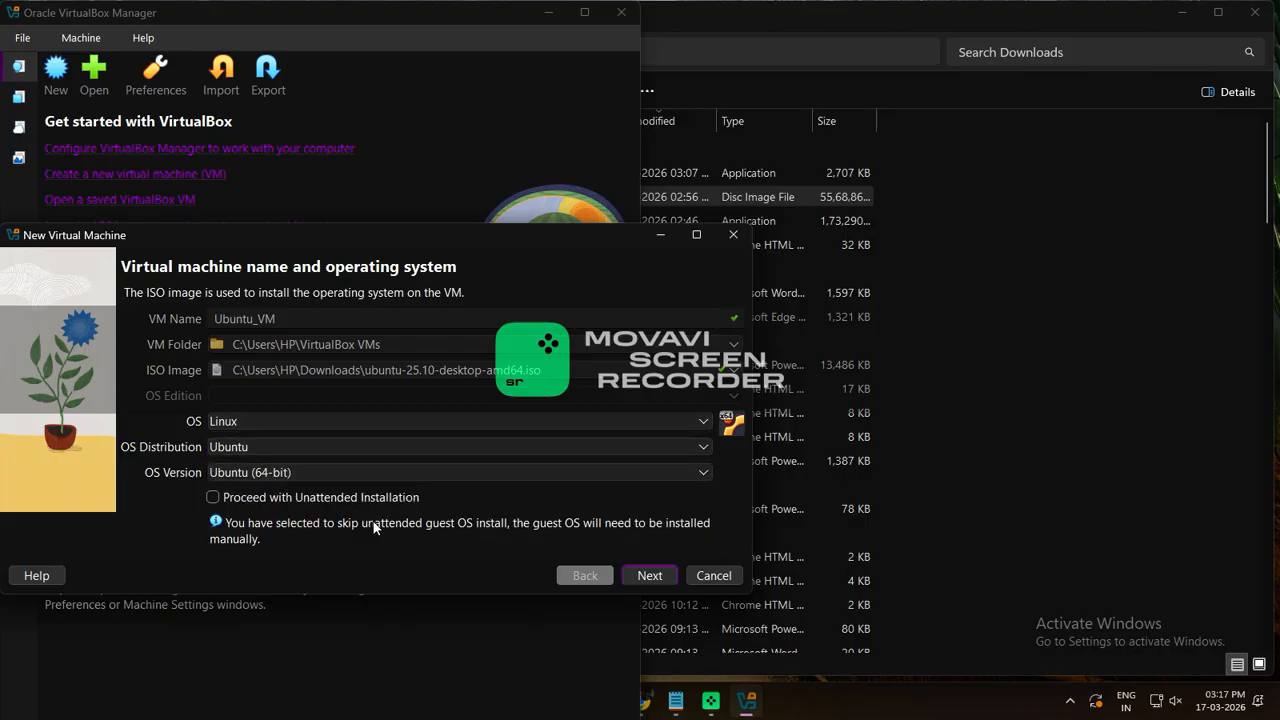
{"action": "left_click", "coordinate": [648, 576]}
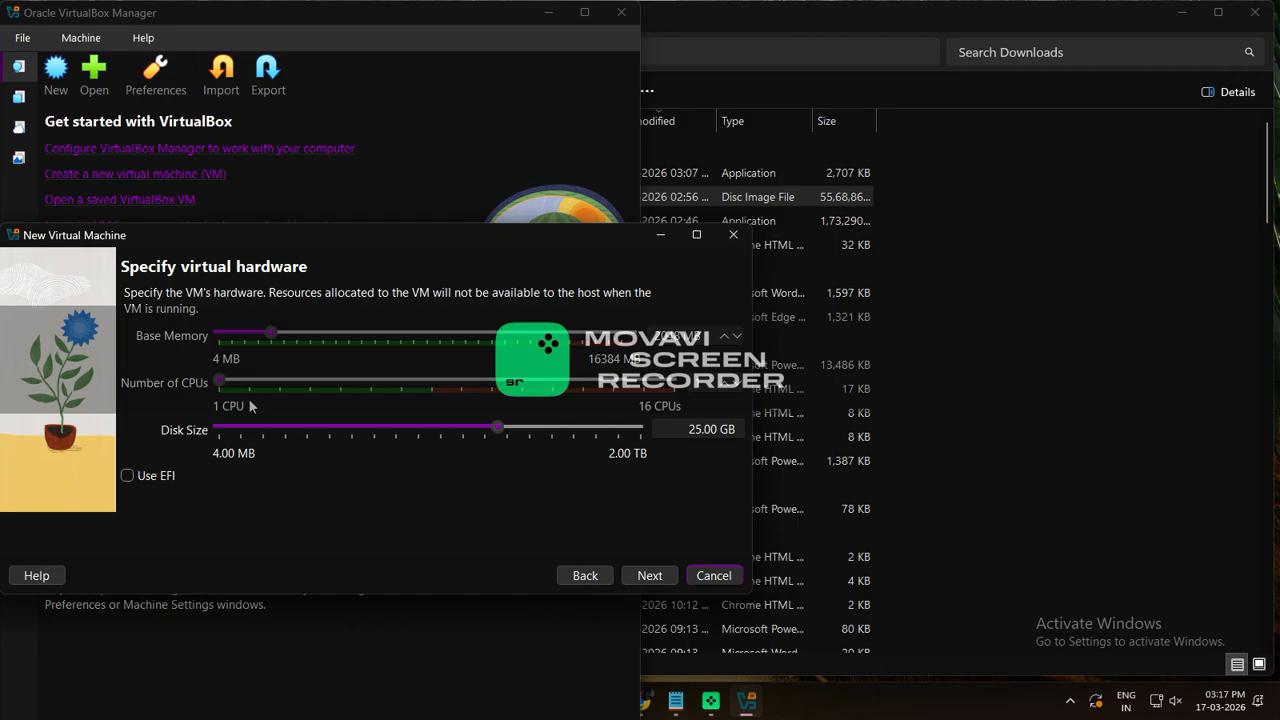
Give Ubuntu_VM 4 processors with 2048 MB memory and a 25 GB disk, and create it
{"action": "left_click_drag", "start_coordinate": [218, 385], "coordinate": [303, 385]}
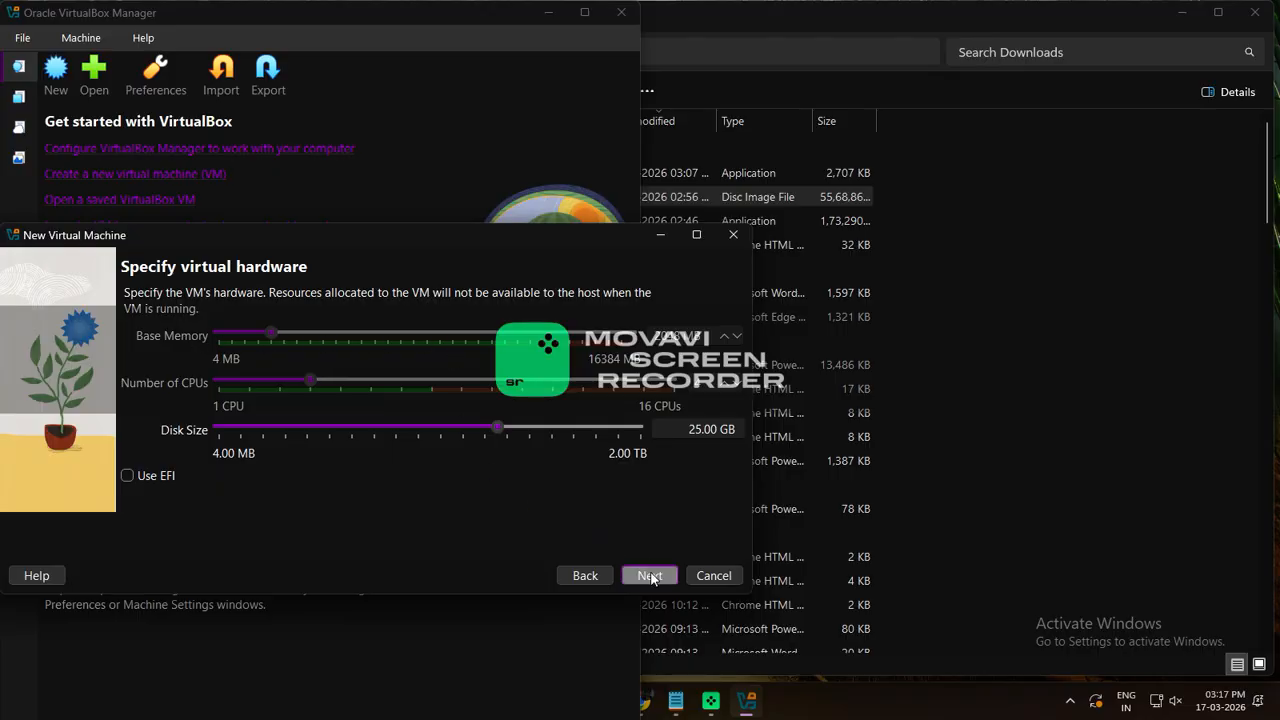
{"action": "left_click", "coordinate": [650, 573]}
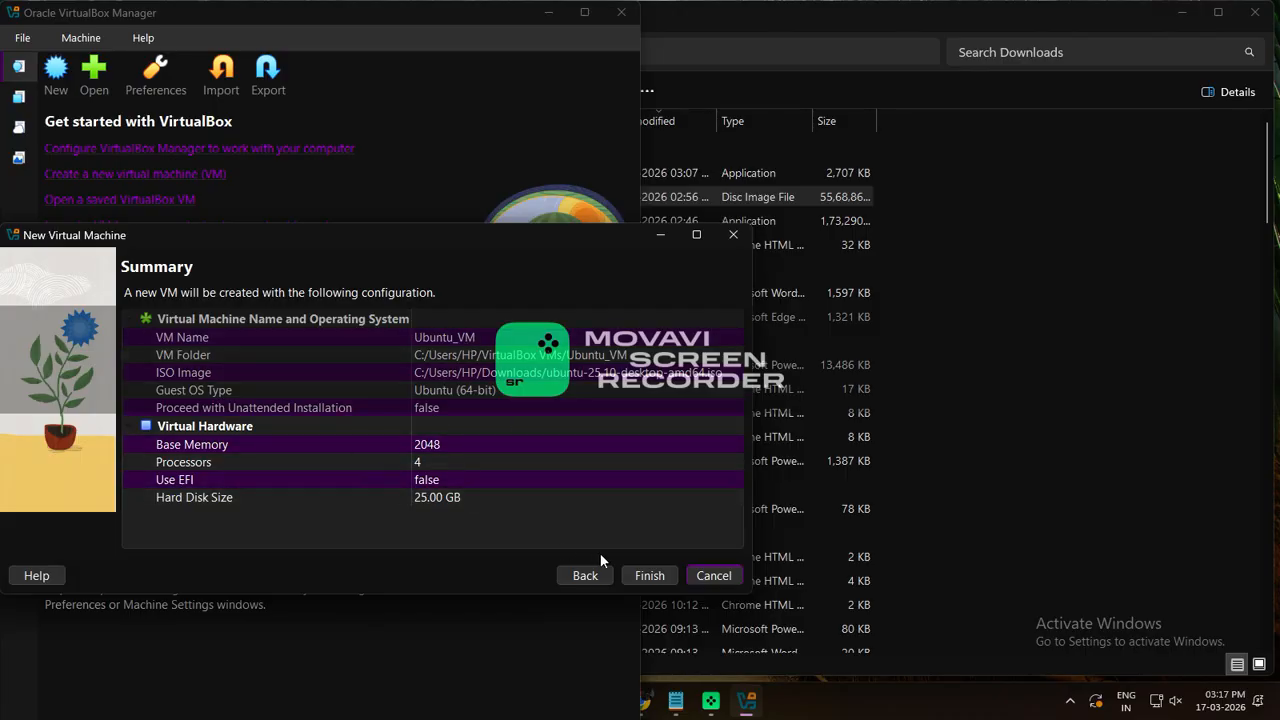
{"action": "left_click", "coordinate": [649, 576]}
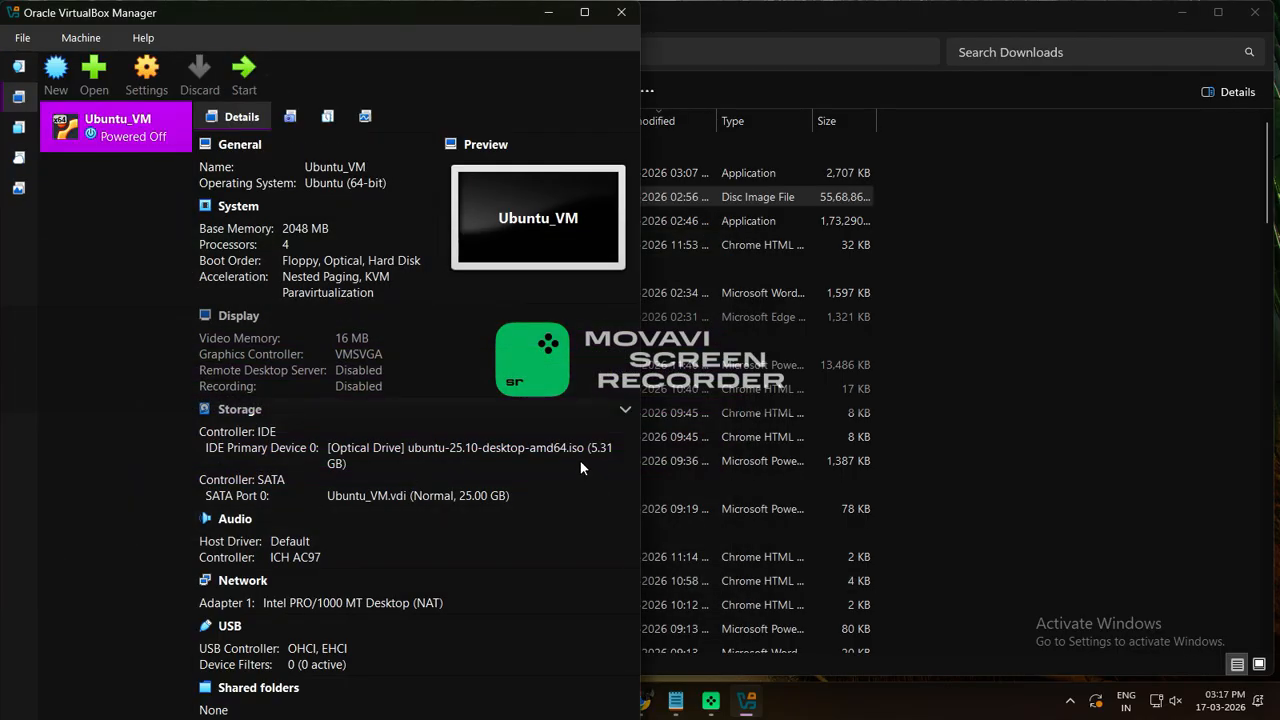
Start Ubuntu_VM with GUI from its context menu and bring its window forward
{"action": "right_click", "coordinate": [115, 128]}
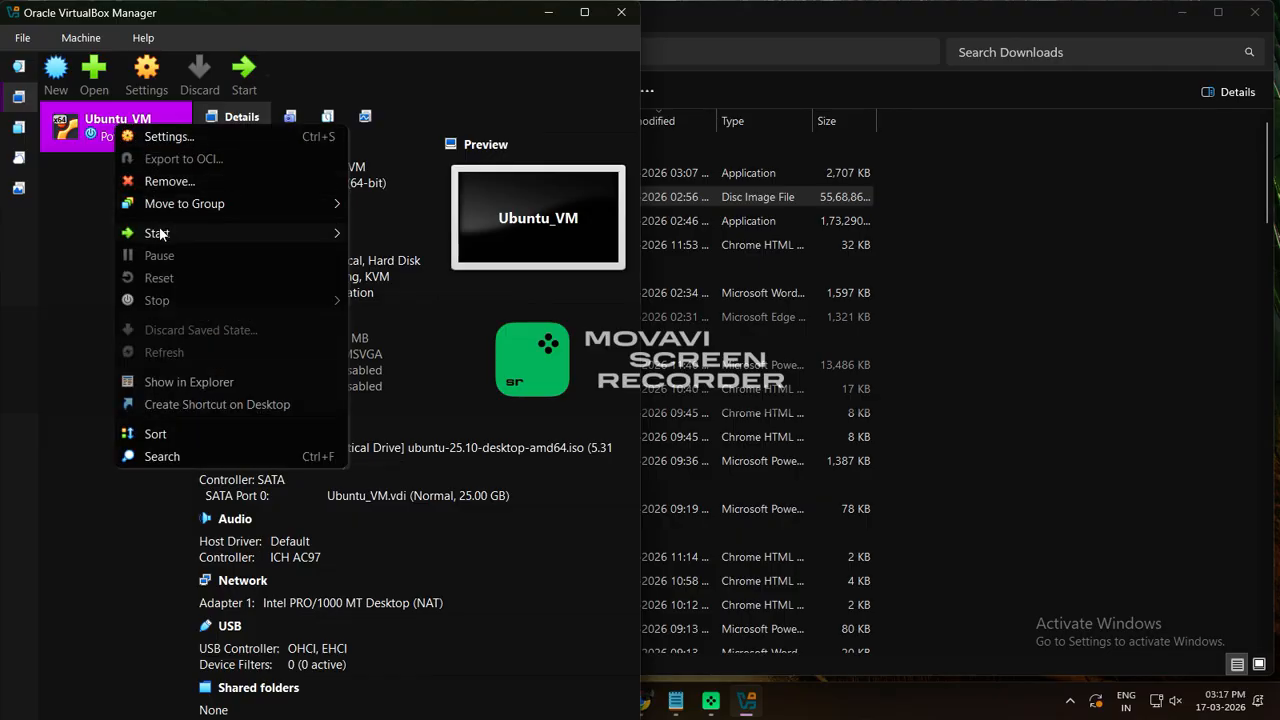
{"action": "mouse_move", "coordinate": [160, 233]}
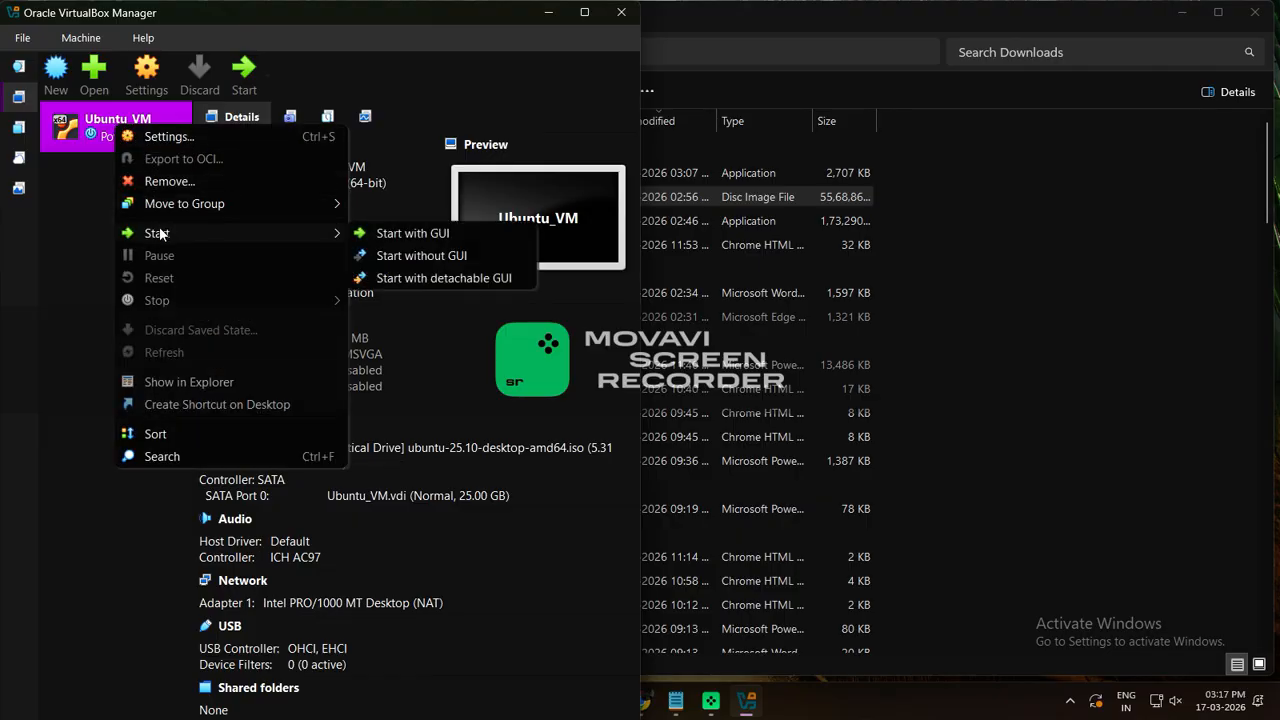
{"action": "left_click", "coordinate": [411, 234]}
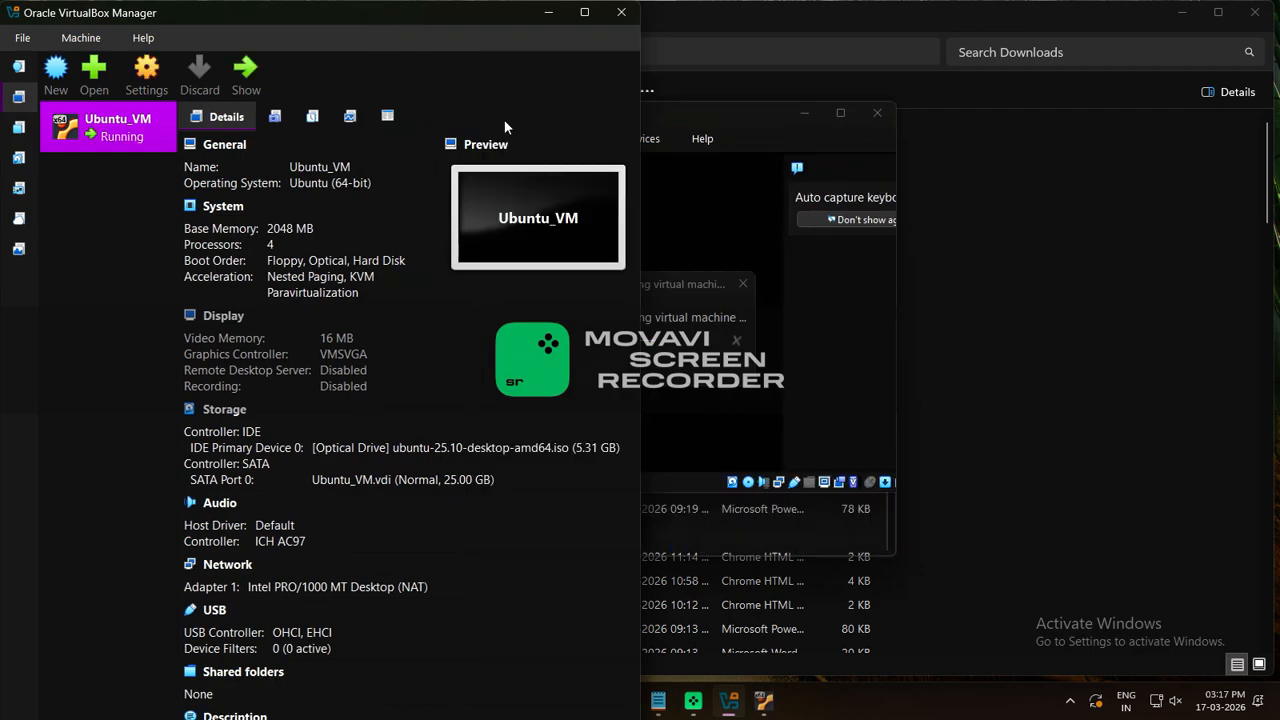
{"action": "left_click", "coordinate": [676, 228]}
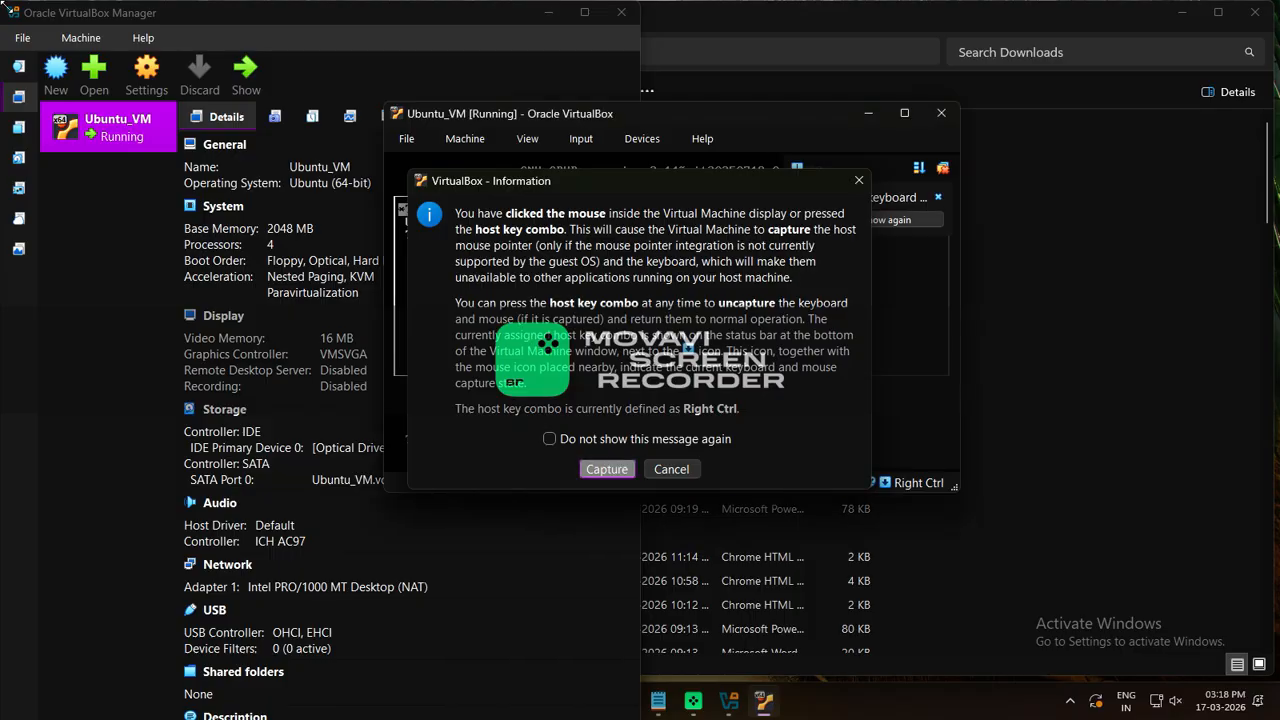
Dismiss the capture notice, boot 'Try or Install Ubuntu', and widen the VM window to the screen edge
{"action": "key", "text": "Return"}
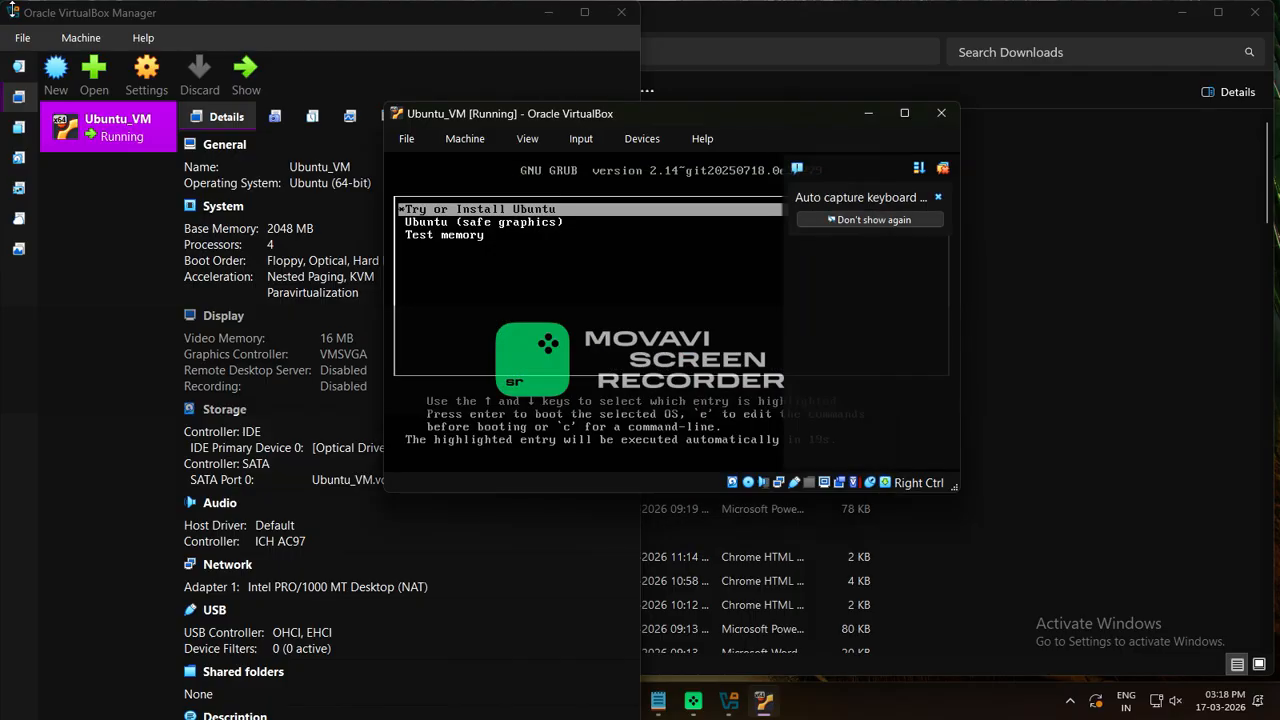
{"action": "key", "text": "Return"}
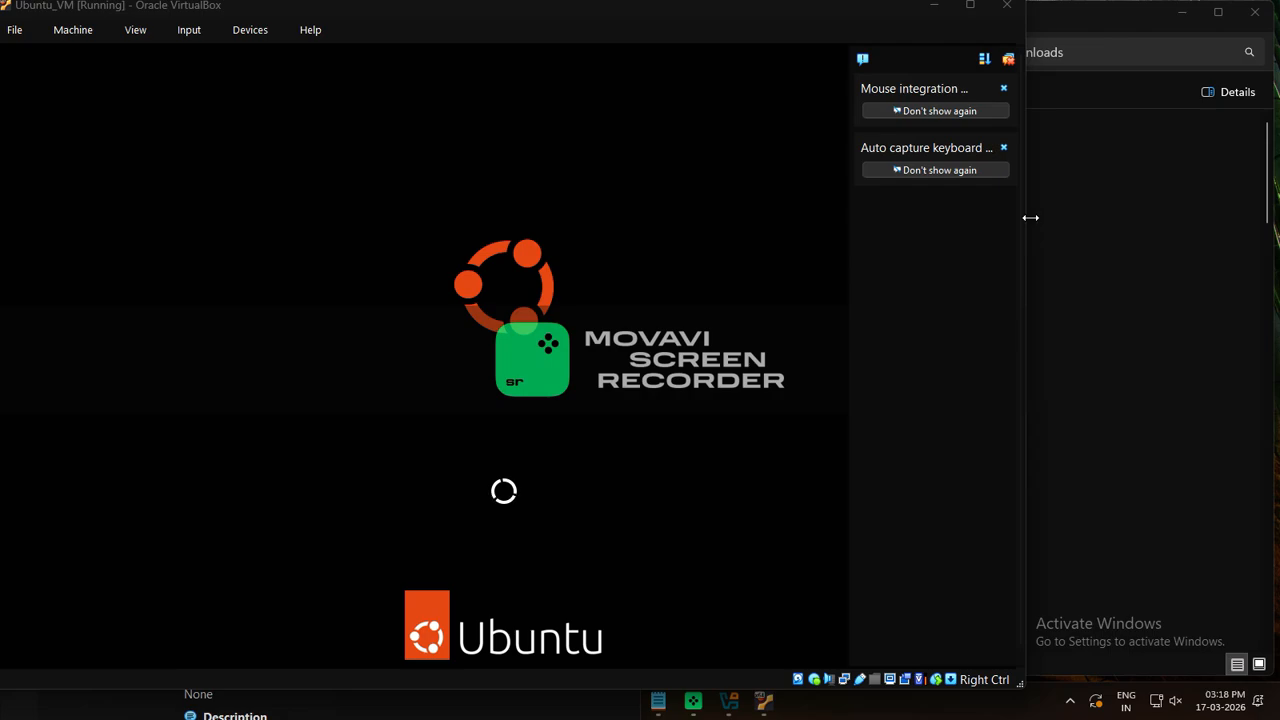
{"action": "left_click_drag", "start_coordinate": [1030, 217], "coordinate": [1271, 217]}
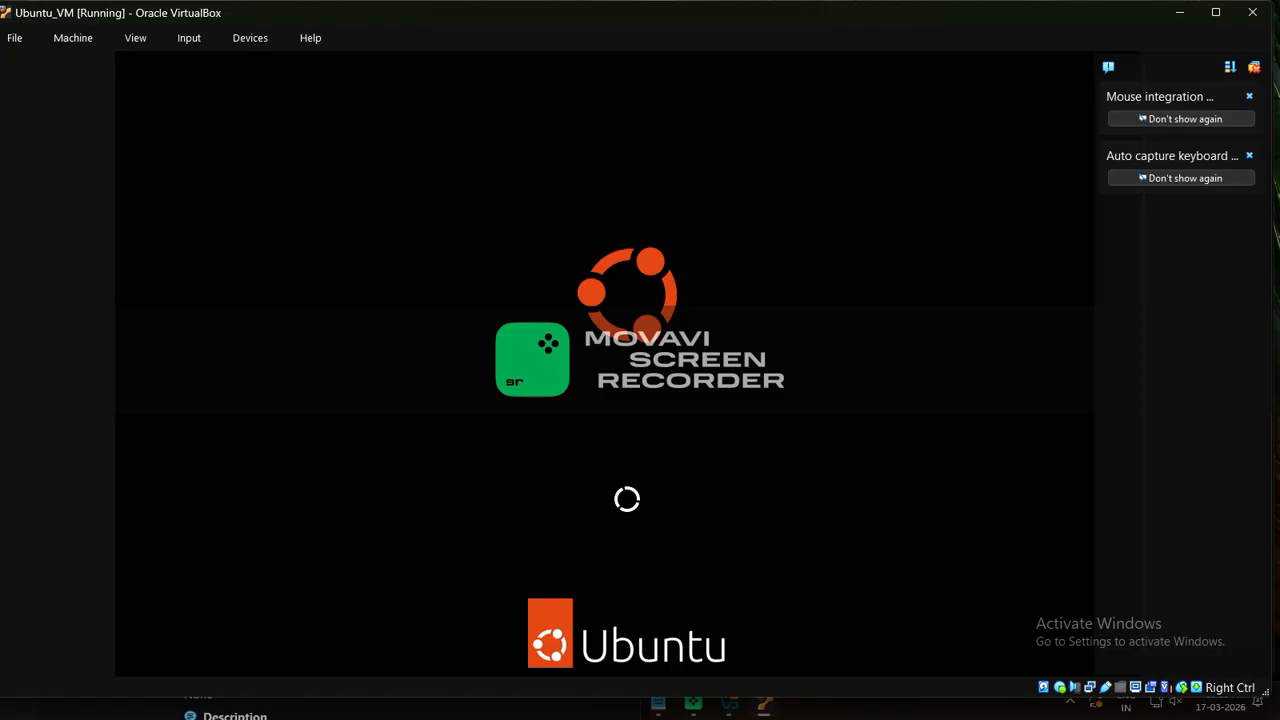
Add the line 'Installing Ubuntu in Virtual Machine - VM' to the notes and return to the VM
{"action": "left_click", "coordinate": [667, 709]}
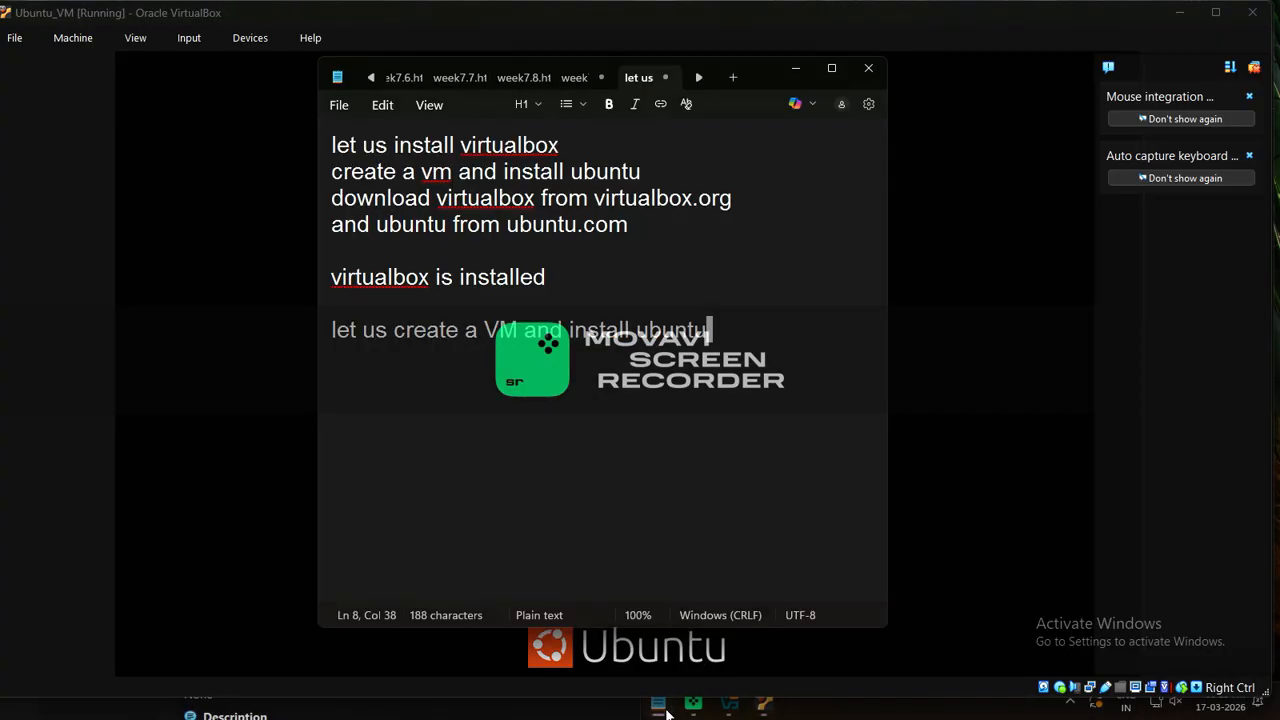
{"action": "key", "text": "Return"}
{"action": "key", "text": "Return"}
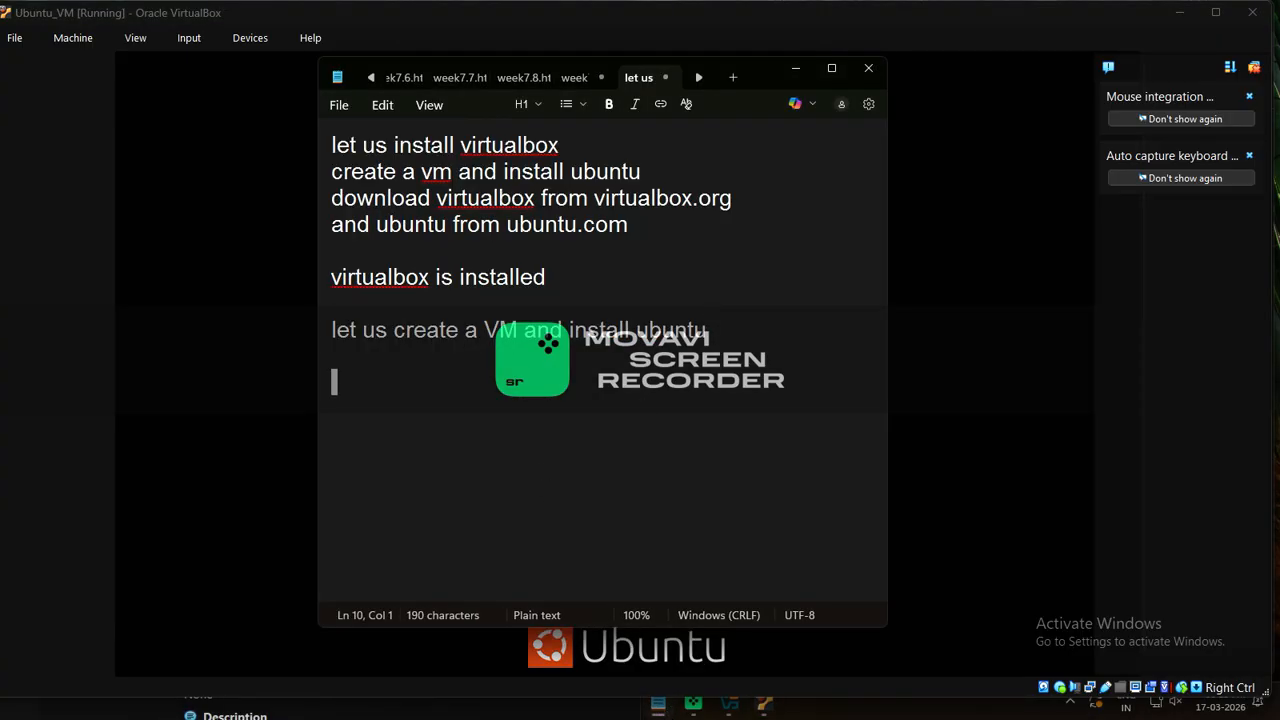
{"action": "type", "text": "Instal"}
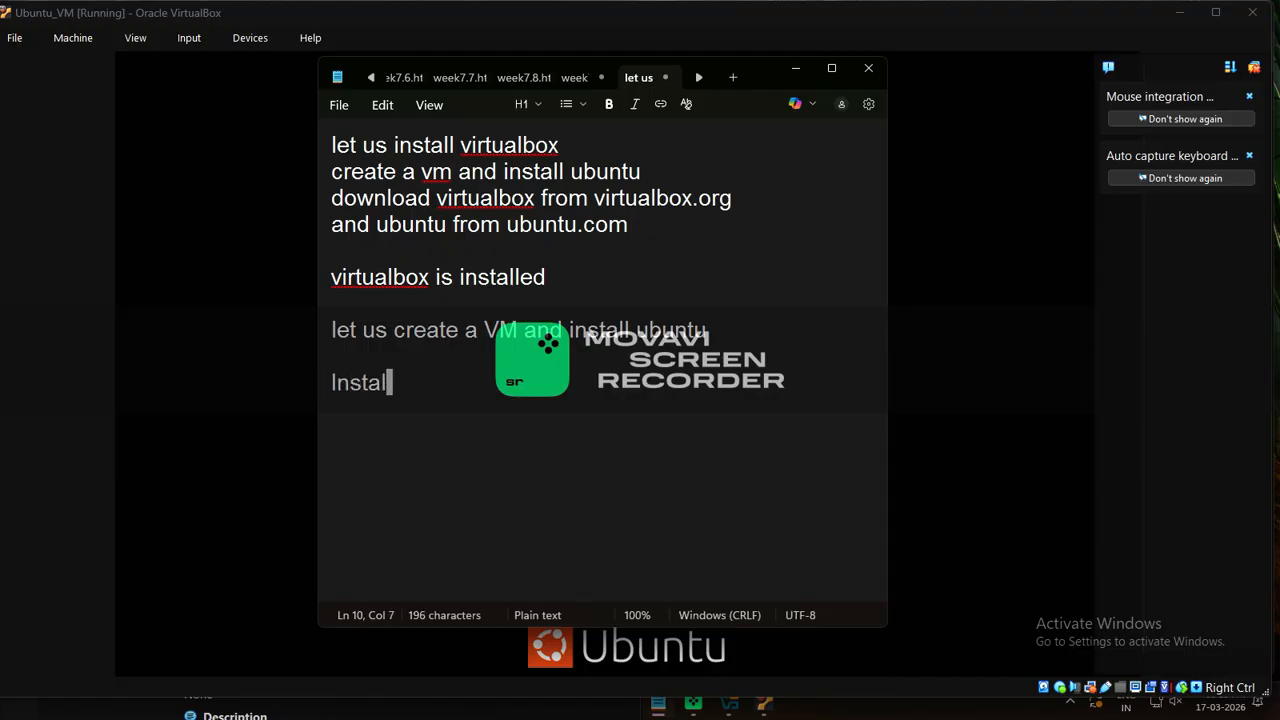
{"action": "type", "text": "ling "}
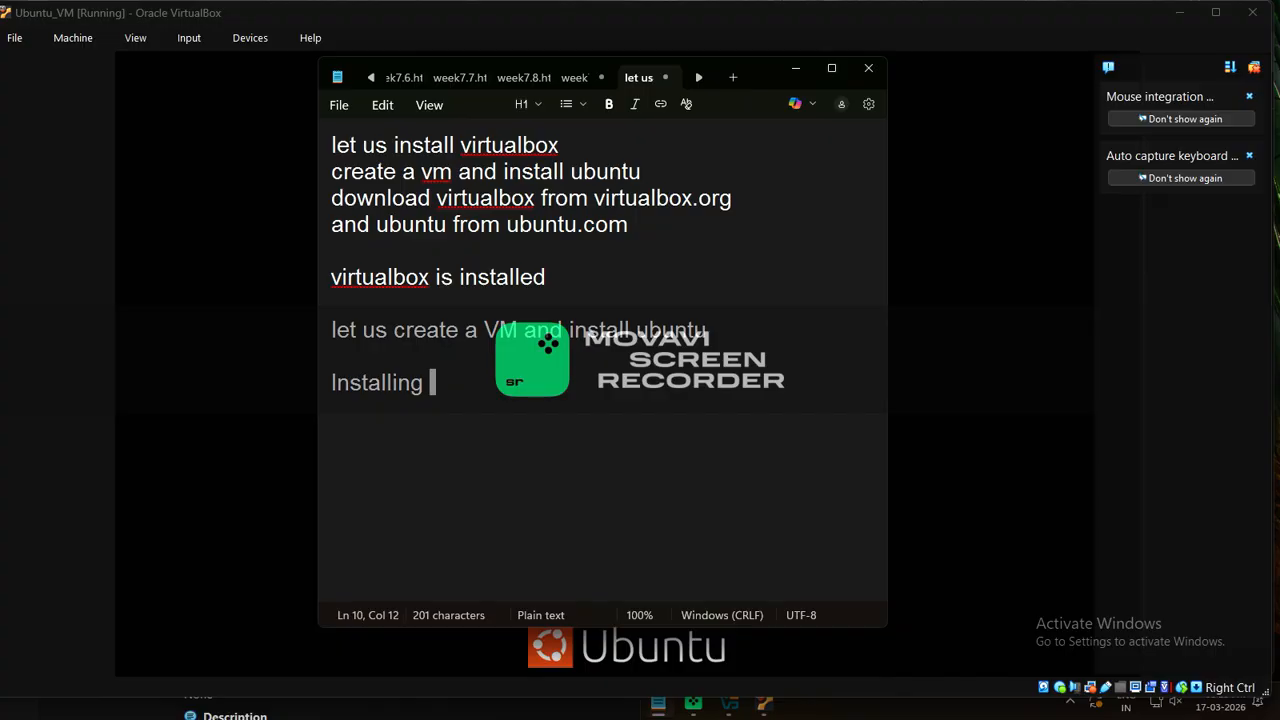
{"action": "type", "text": "Ubuntu "}
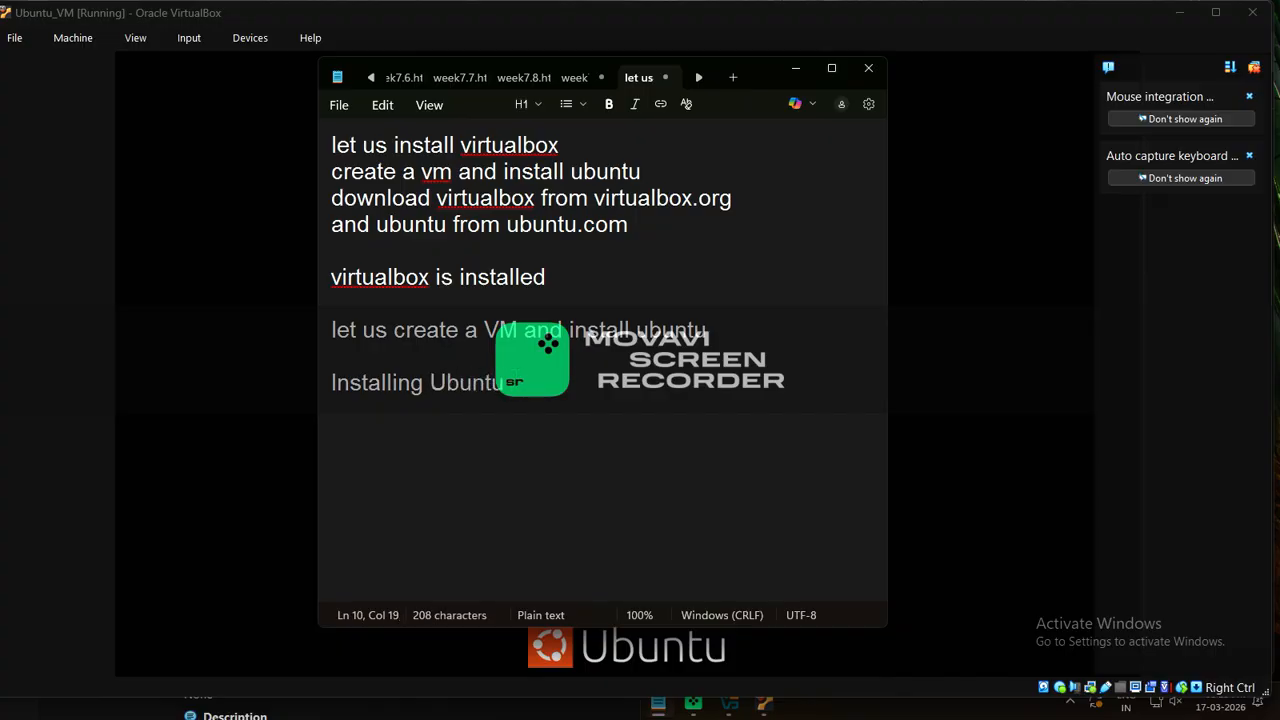
{"action": "type", "text": "in Vir"}
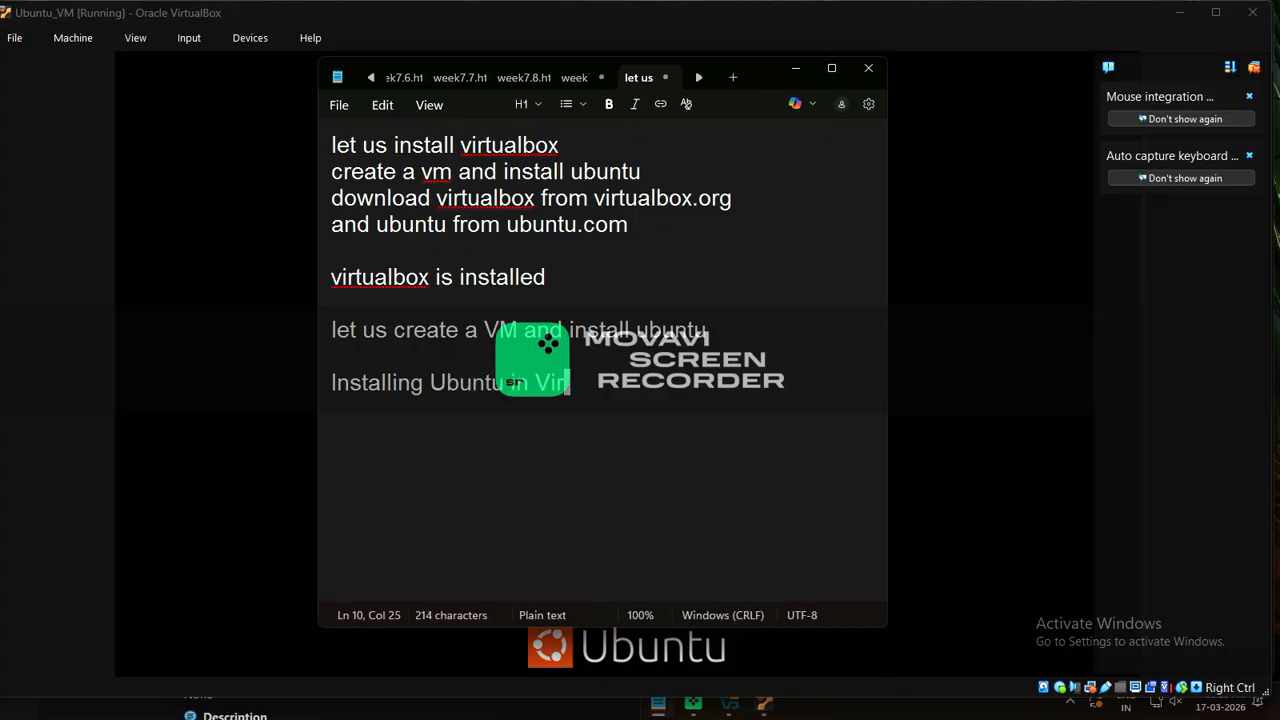
{"action": "type", "text": "tual Ma"}
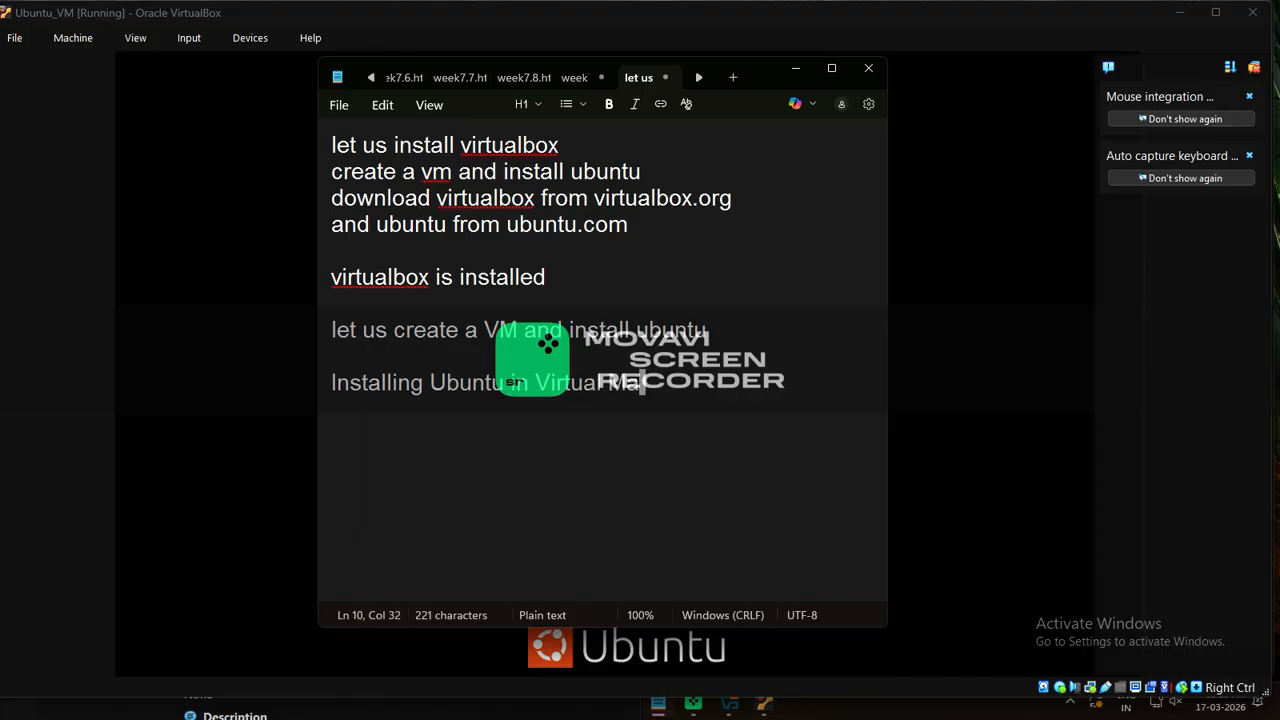
{"action": "type", "text": "chine "}
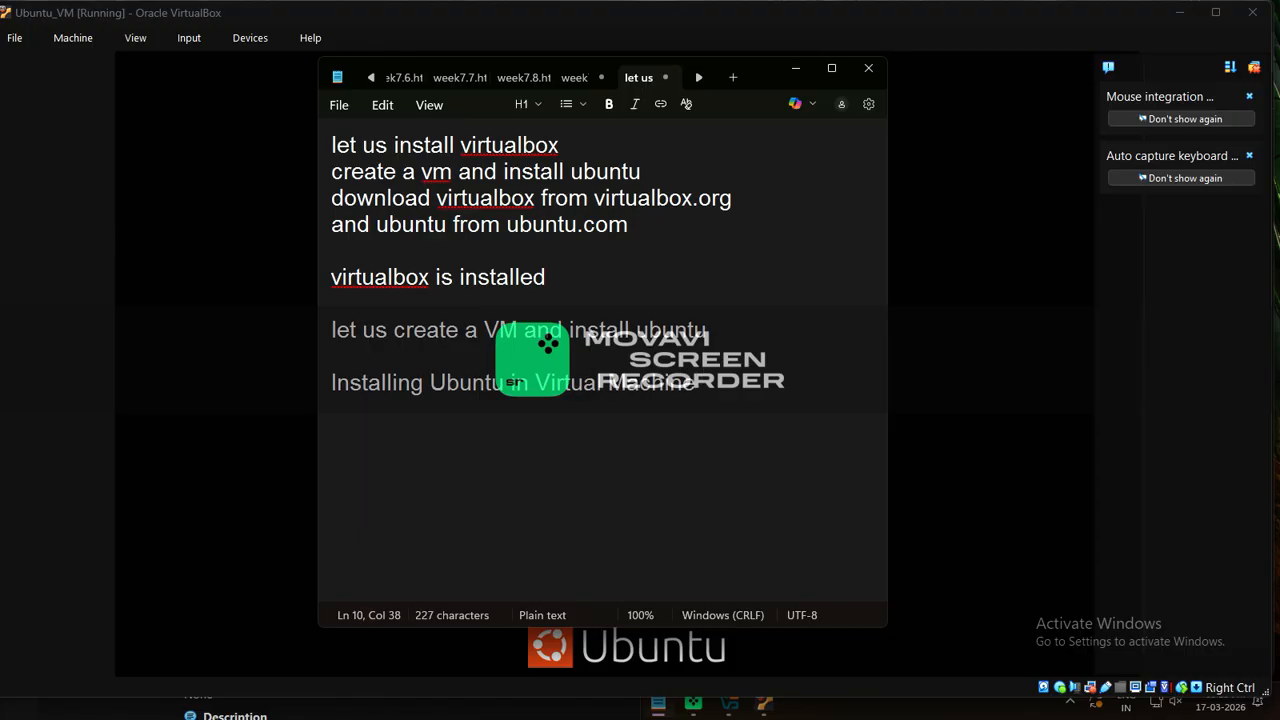
{"action": "type", "text": "- VM"}
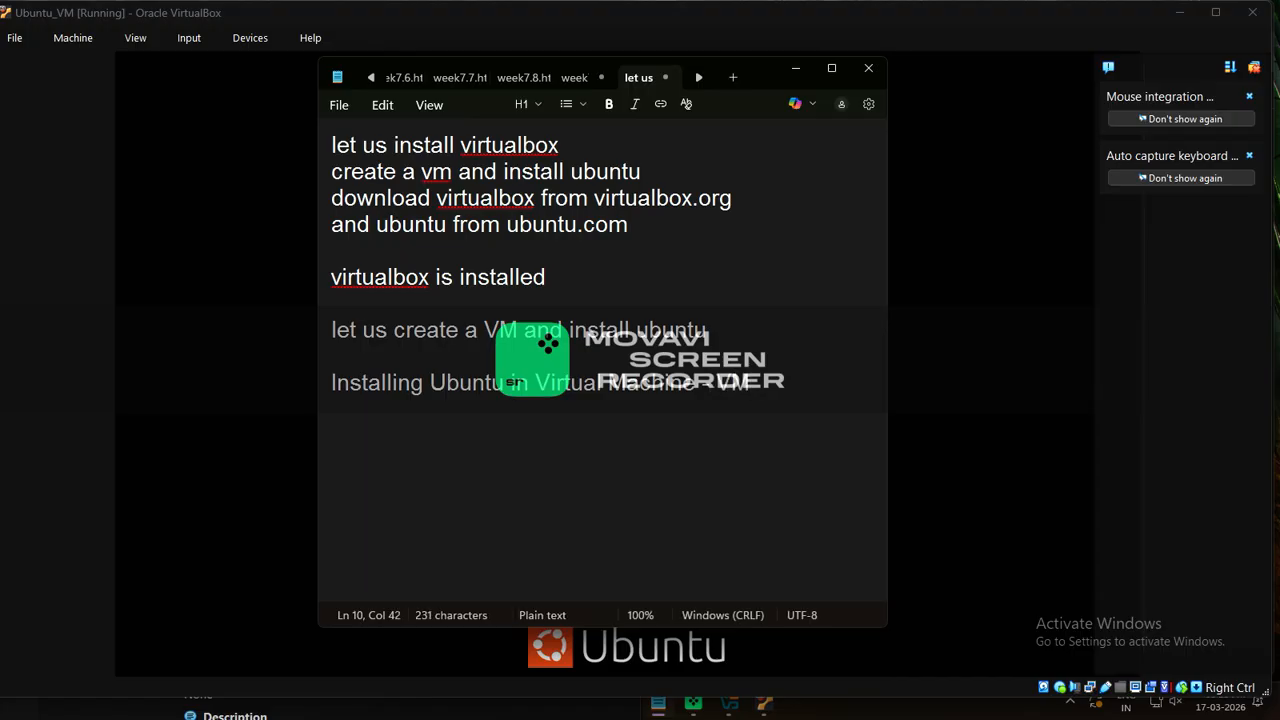
{"action": "triple_click", "coordinate": [843, 398]}
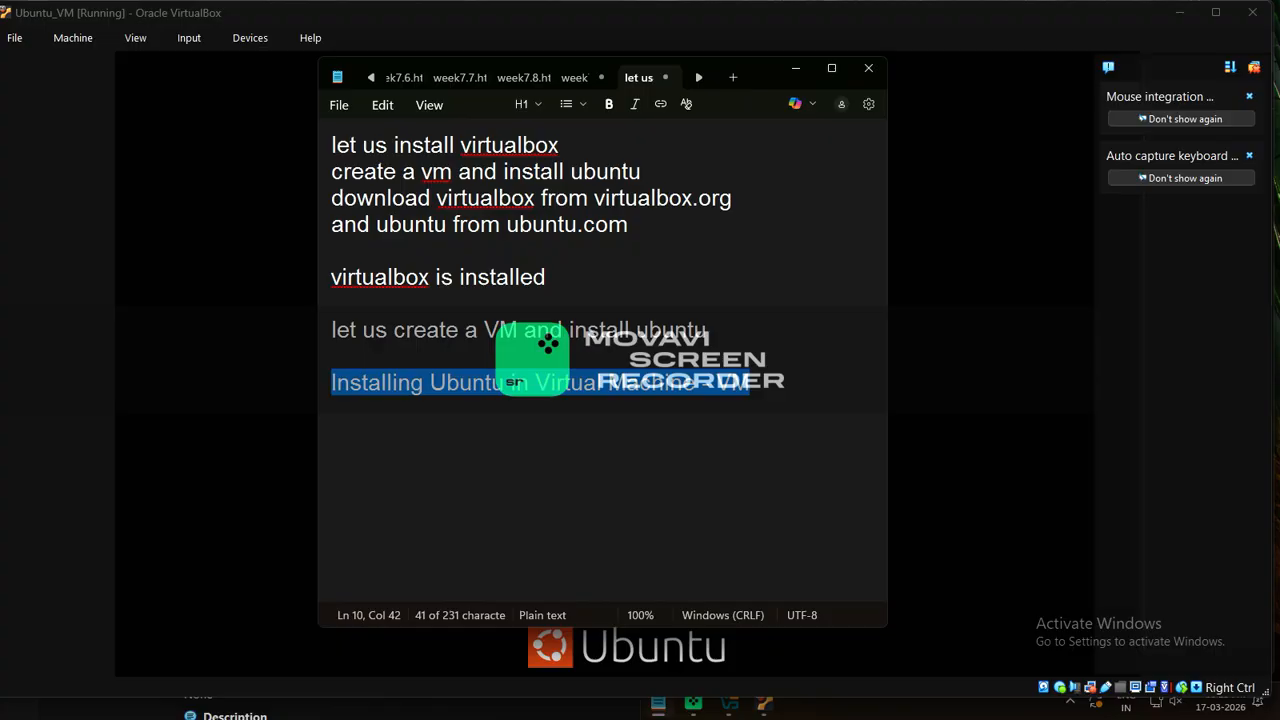
{"action": "key", "text": "alt+Tab"}
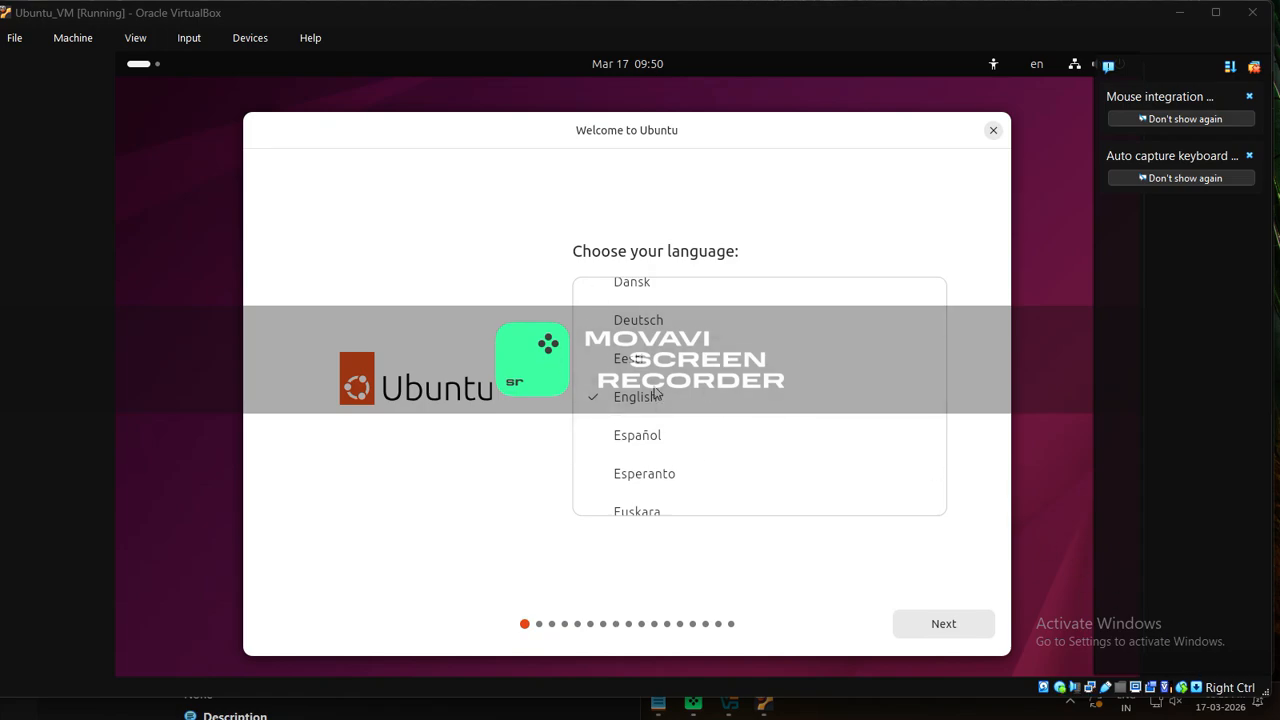
Accept English, the English (US) keyboard, the wired connection and an interactive Ubuntu install
{"action": "left_click", "coordinate": [926, 624]}
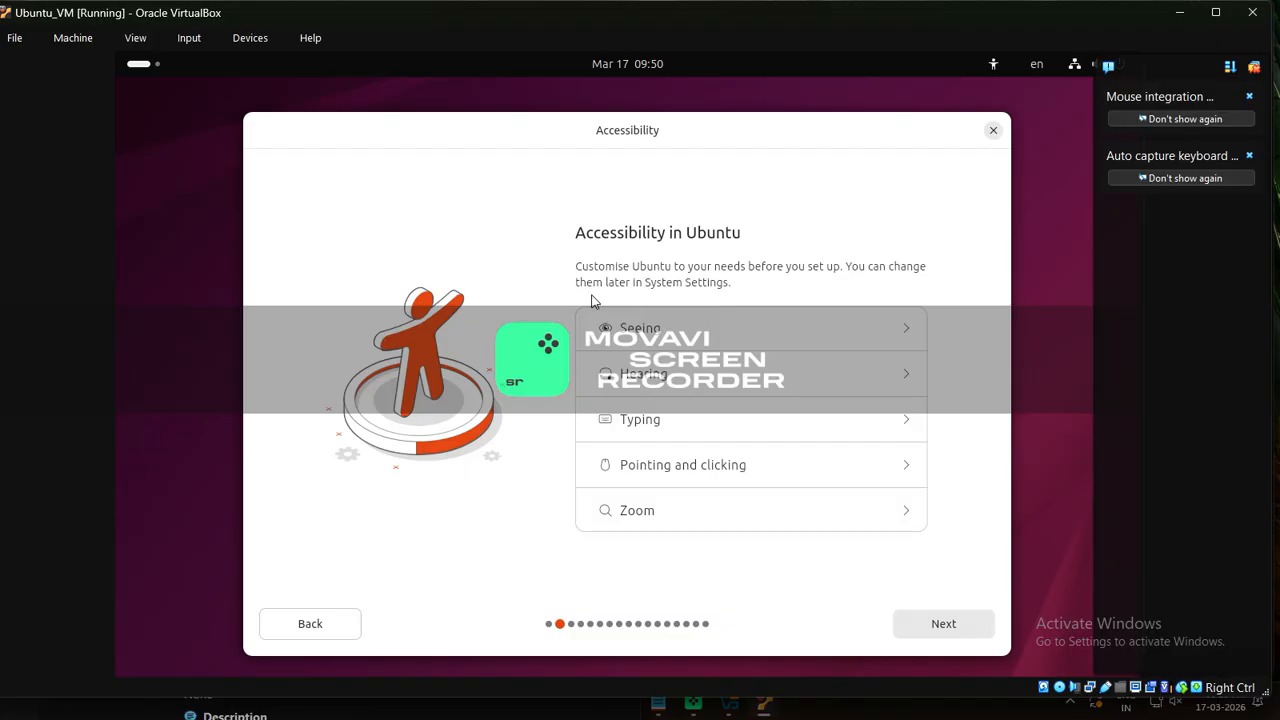
{"action": "left_click", "coordinate": [944, 624]}
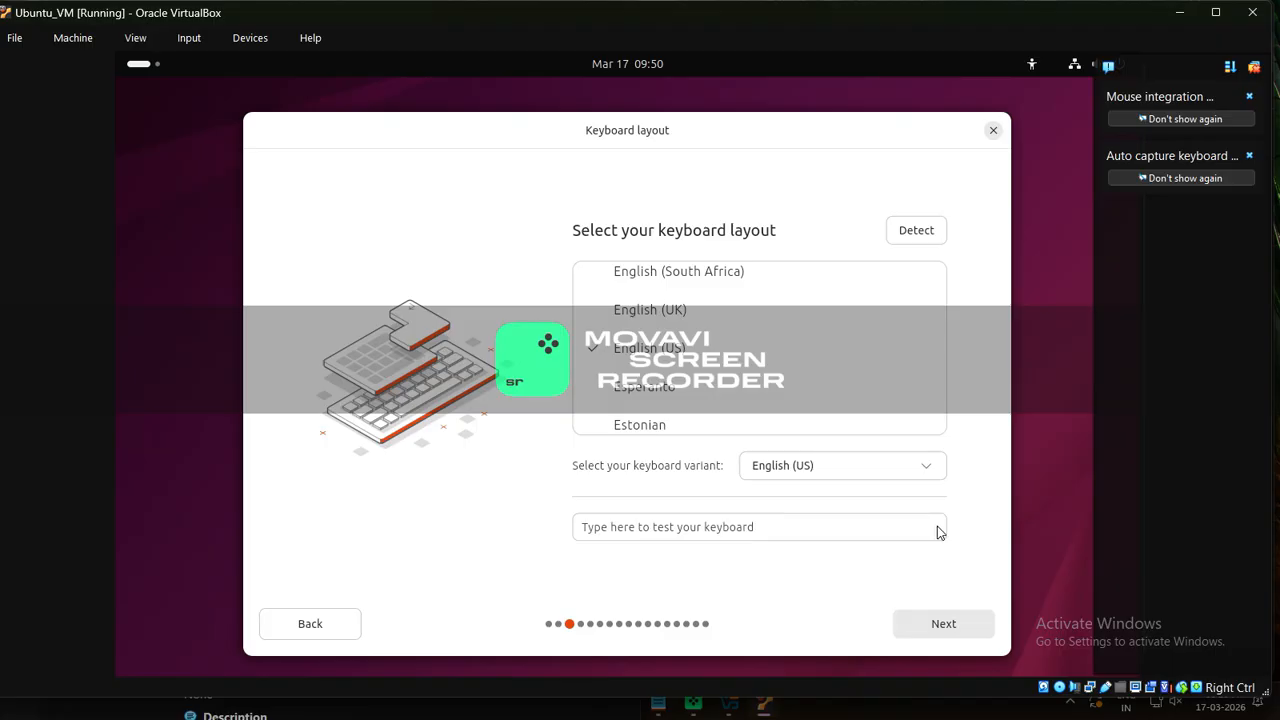
{"action": "left_click", "coordinate": [953, 627]}
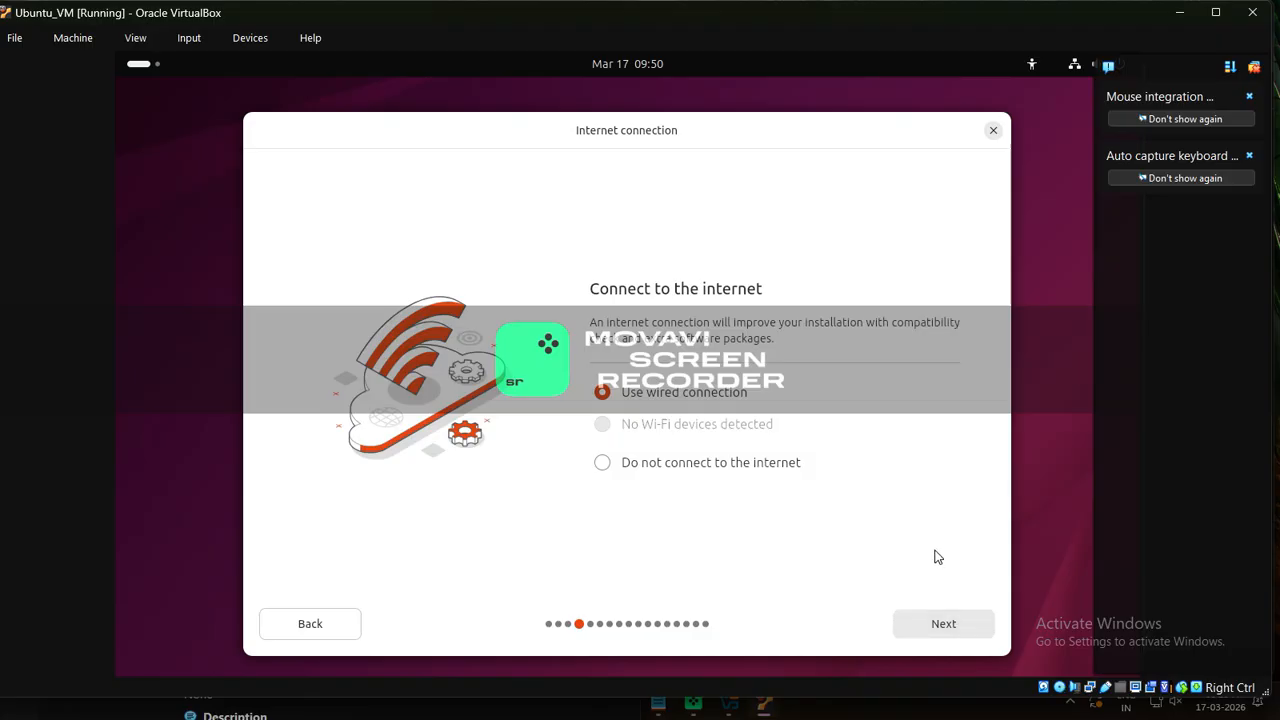
{"action": "left_click", "coordinate": [948, 623]}
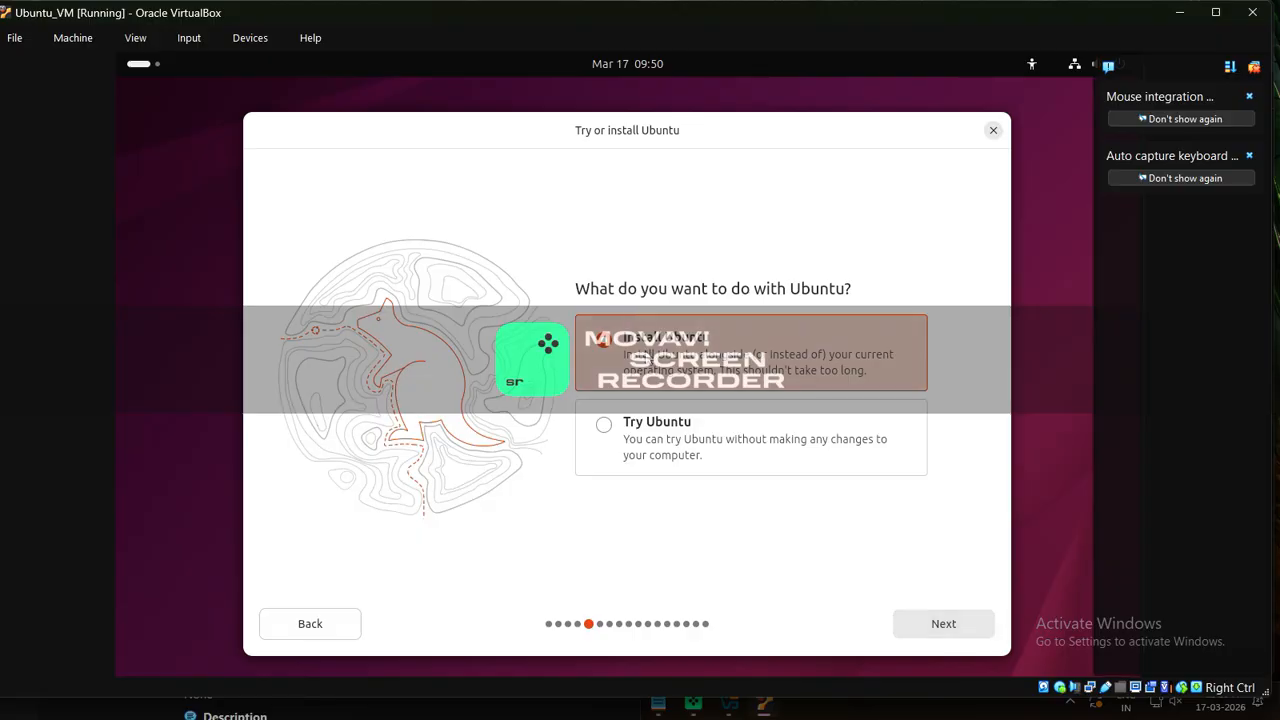
{"action": "left_click", "coordinate": [942, 618]}
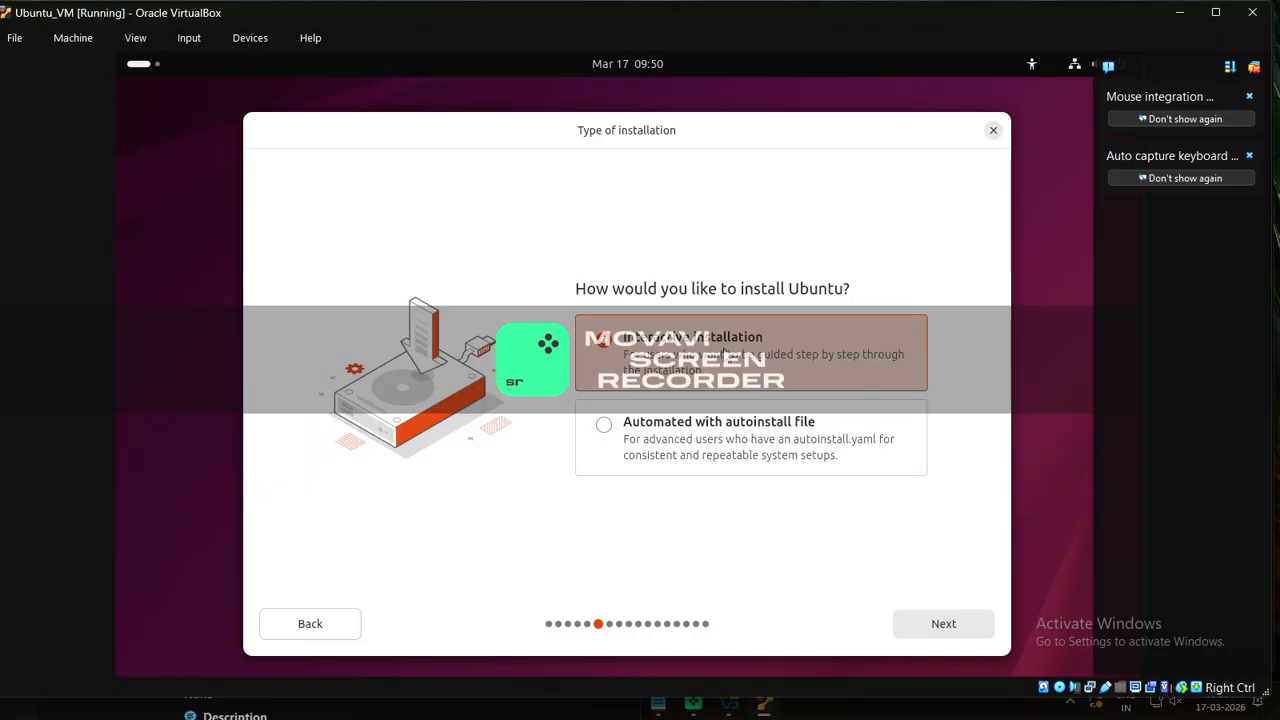
{"action": "left_click", "coordinate": [943, 621]}
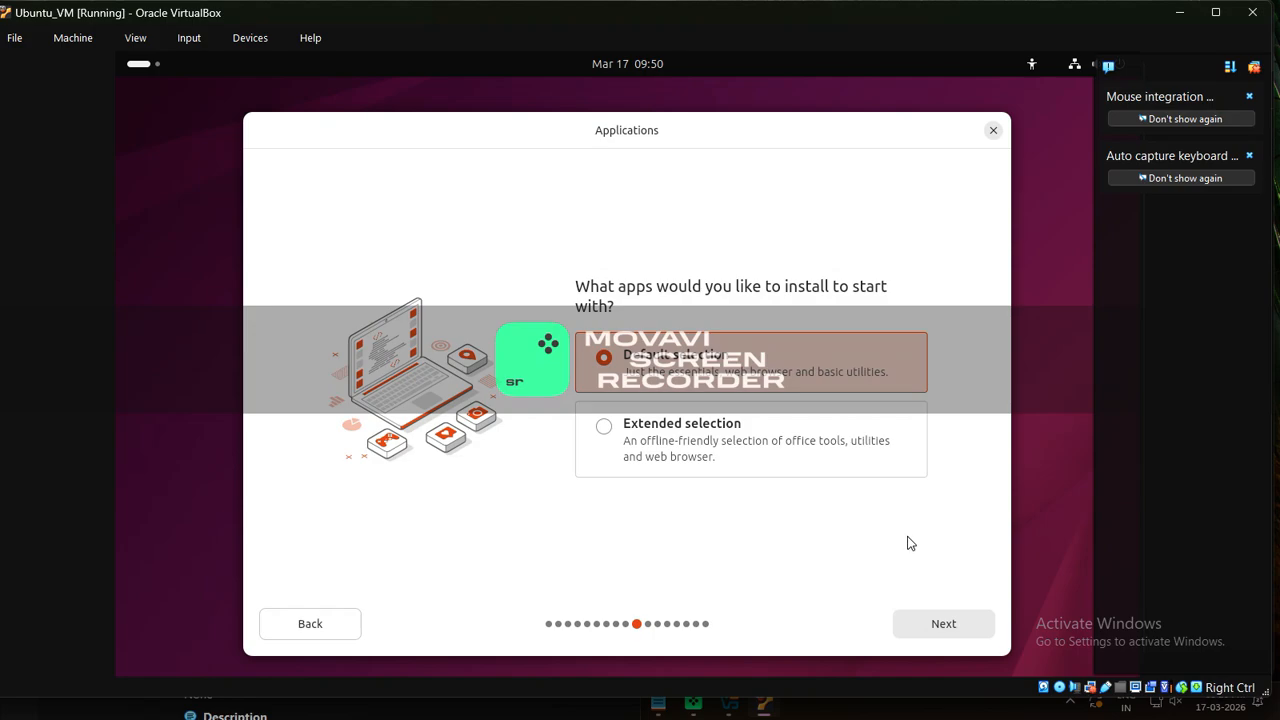
{"action": "left_click", "coordinate": [943, 626]}
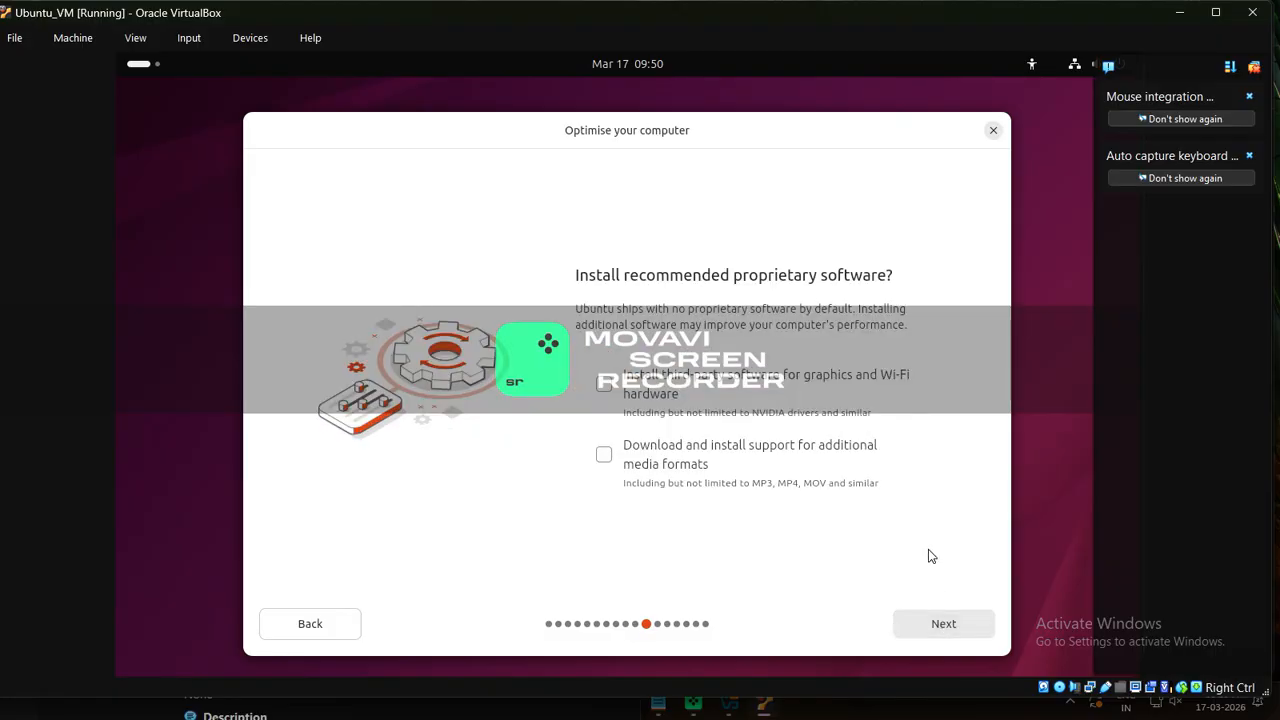
Add third-party drivers and extra media formats, then settle on Erase disk and install Ubuntu over Manual
{"action": "left_click", "coordinate": [608, 387]}
{"action": "left_click", "coordinate": [604, 456]}
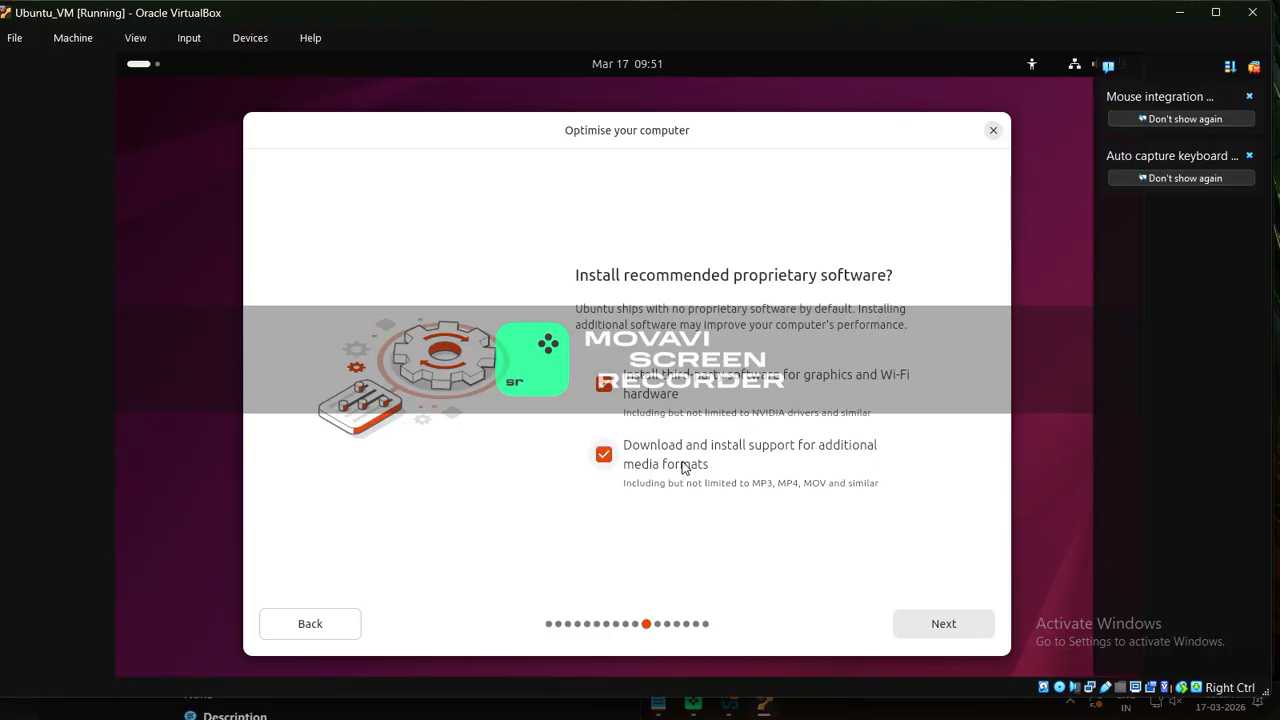
{"action": "left_click", "coordinate": [943, 623]}
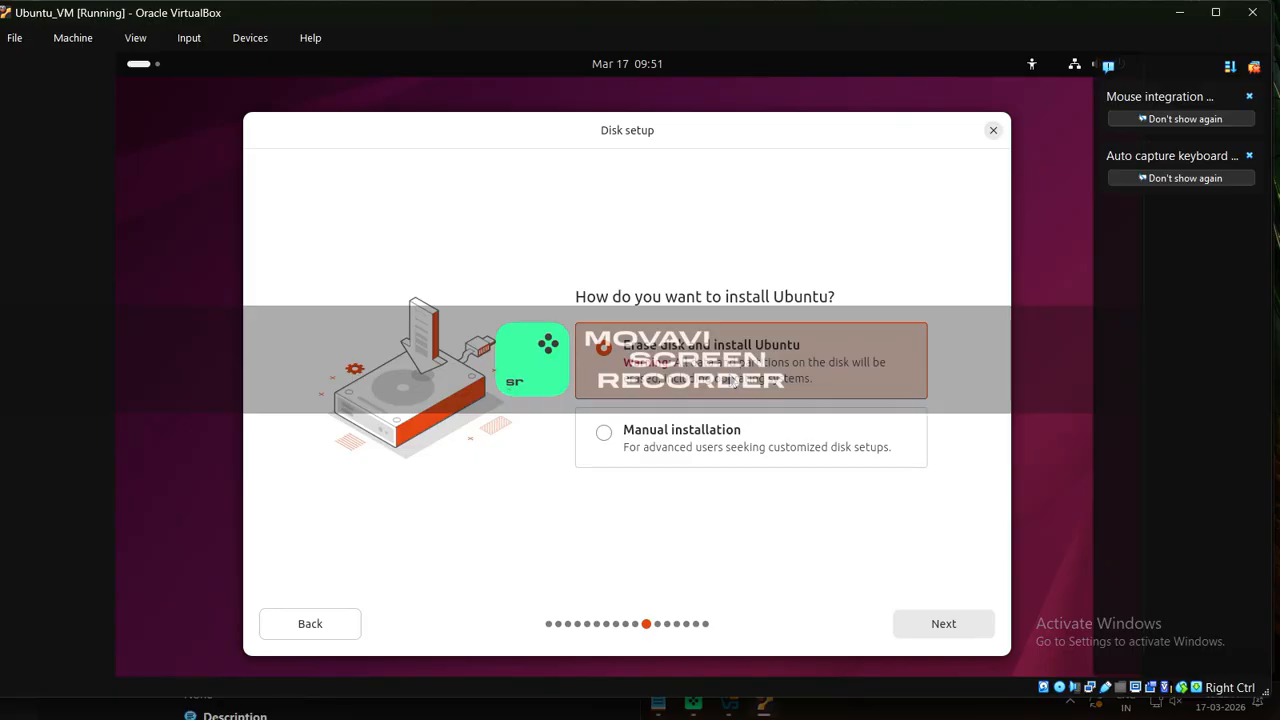
{"action": "left_click", "coordinate": [716, 433]}
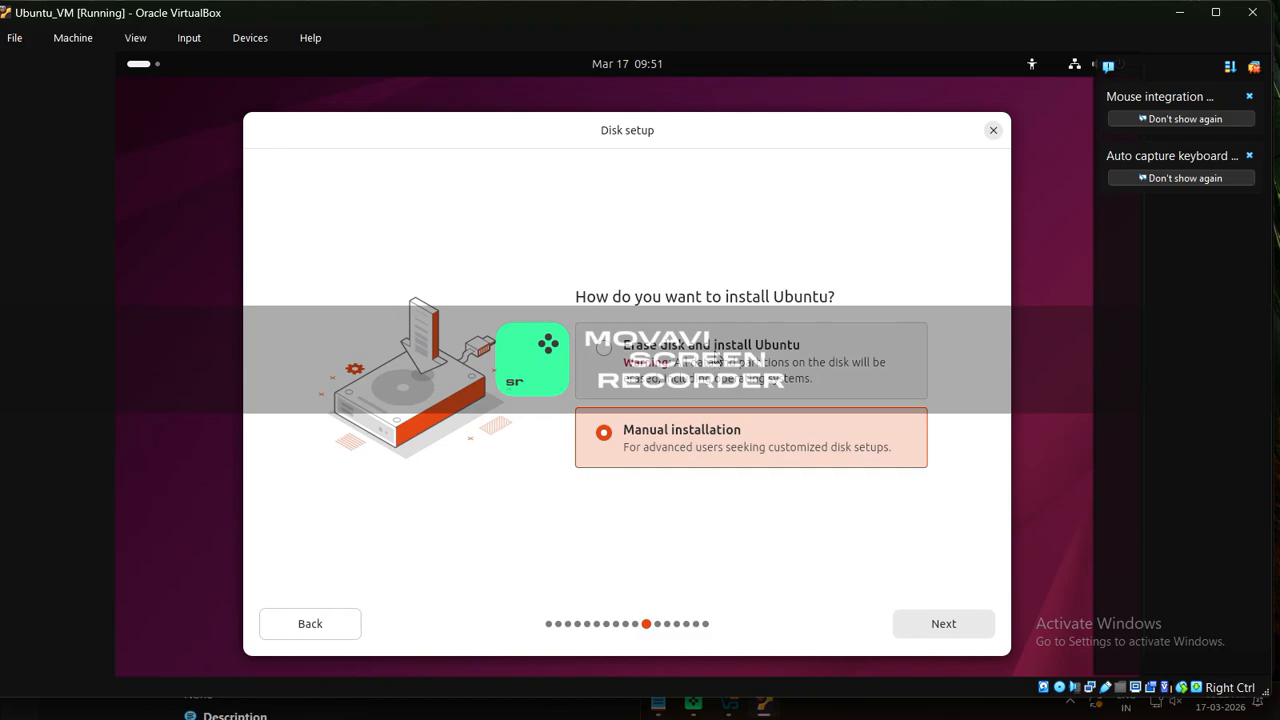
{"action": "left_click", "coordinate": [718, 355]}
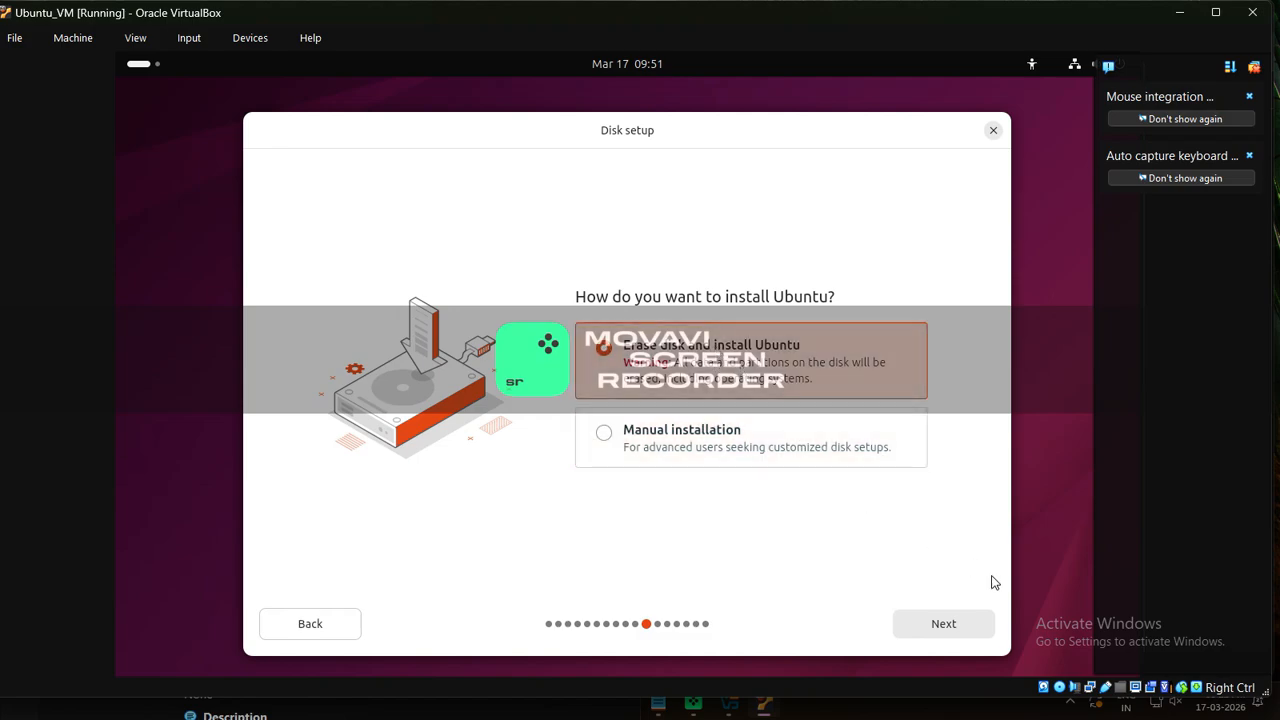
{"action": "left_click", "coordinate": [658, 703]}
{"action": "left_click", "coordinate": [622, 463]}
Add the line 'We are installing in VM ...no need to worry' below the notes and select it
{"action": "left_click", "coordinate": [760, 390]}
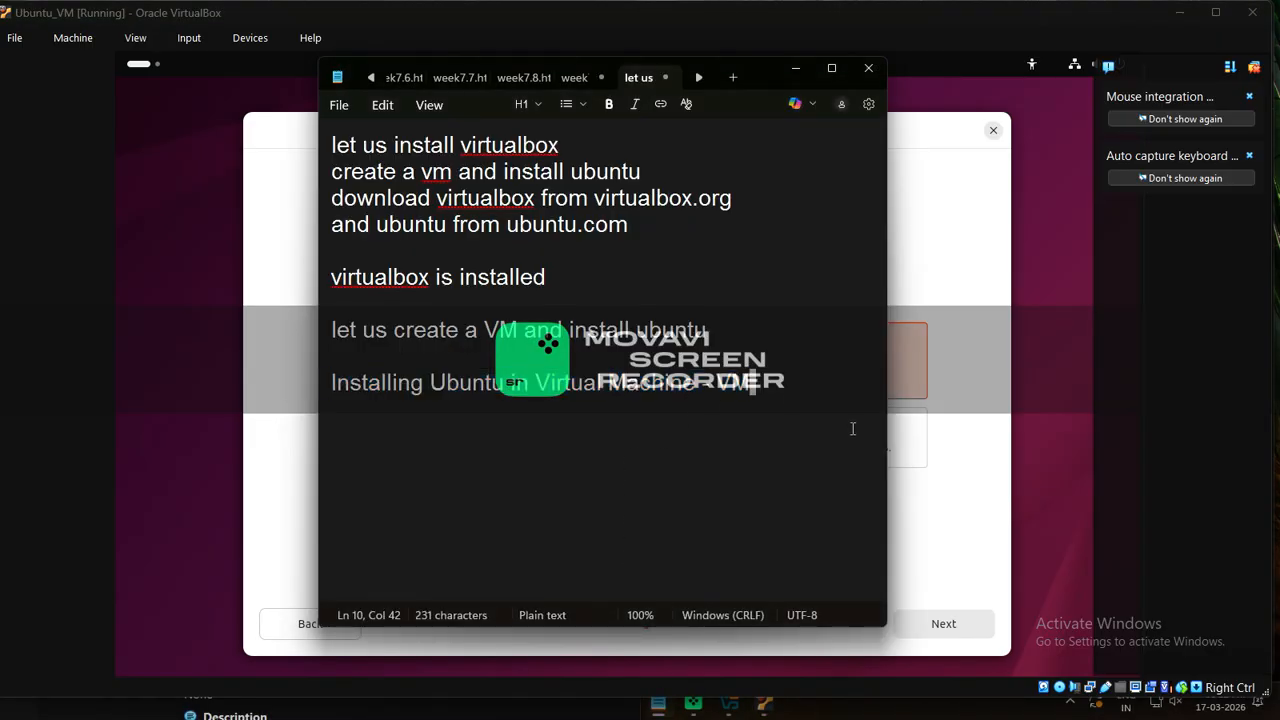
{"action": "key", "text": "Return"}
{"action": "key", "text": "Return"}
{"action": "type", "text": "We "}
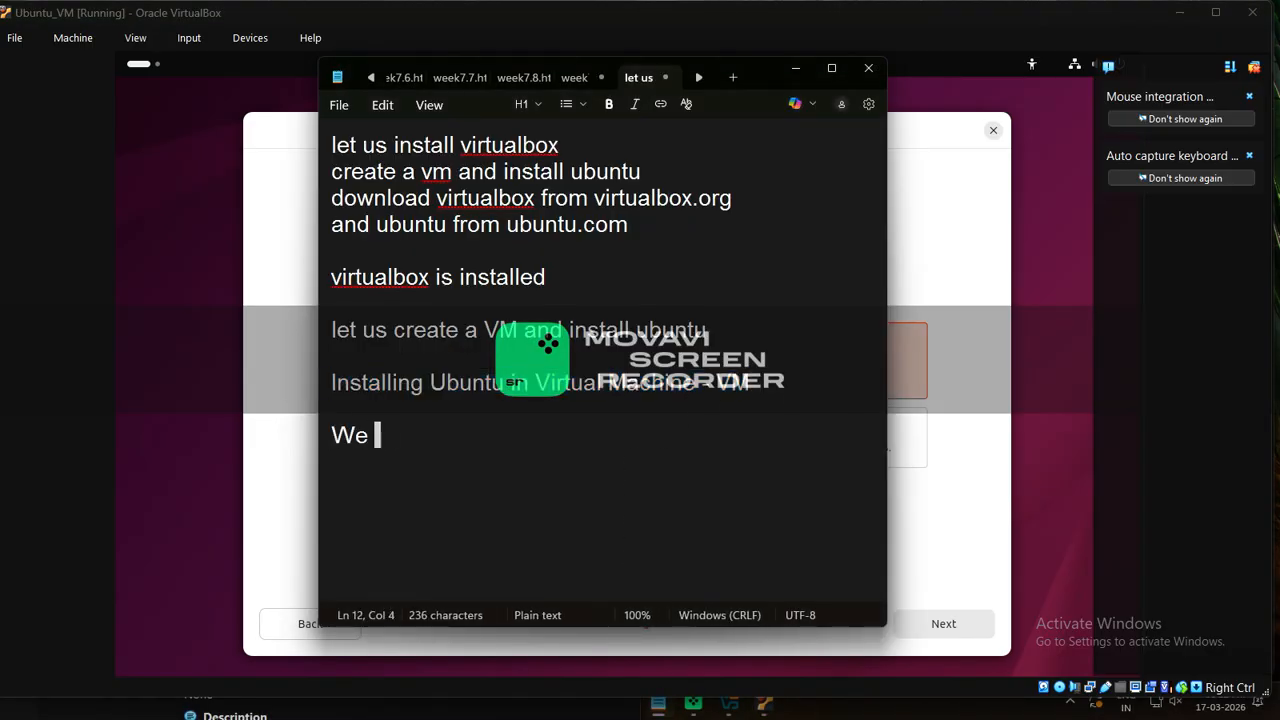
{"action": "type", "text": "are insta"}
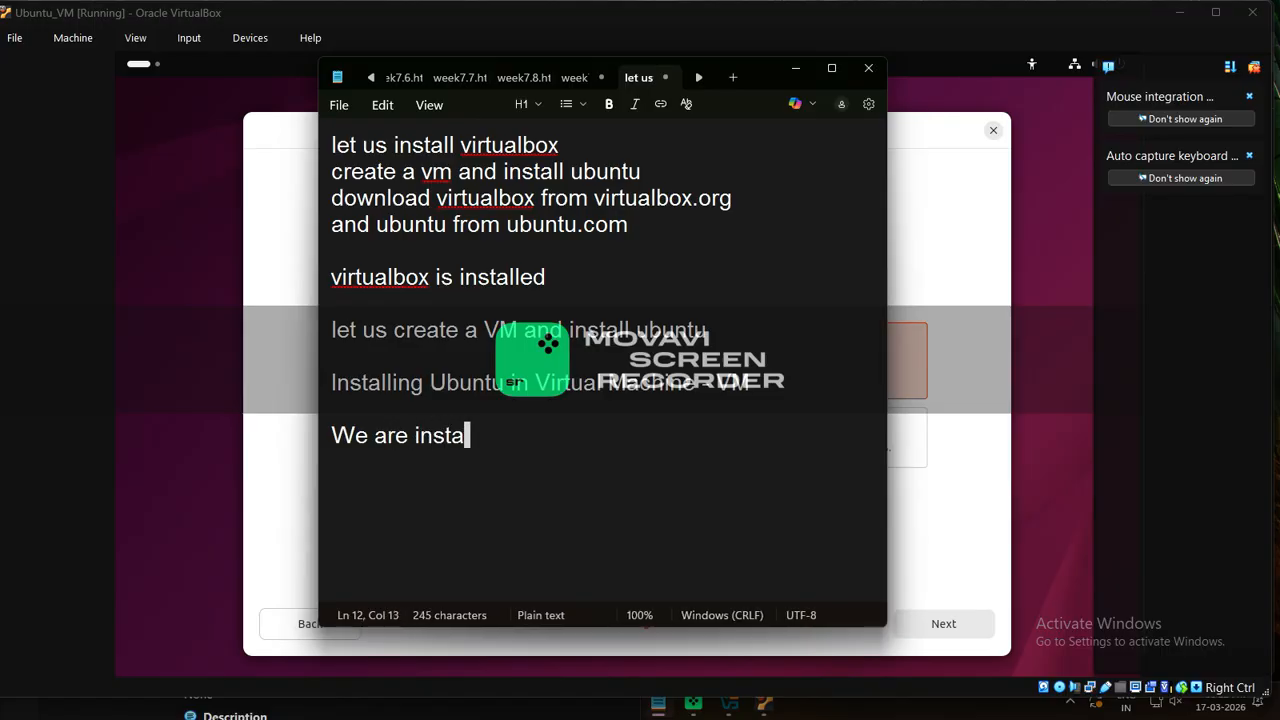
{"action": "type", "text": "lling in "}
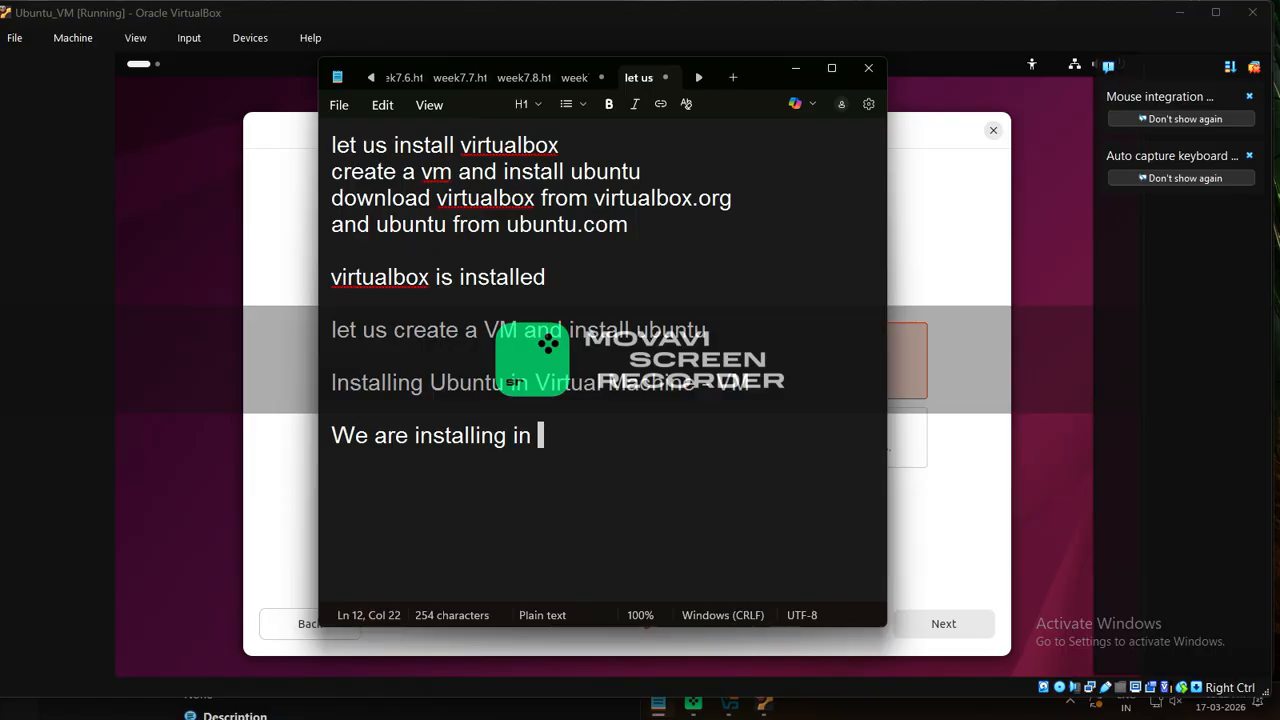
{"action": "type", "text": "VM ...n"}
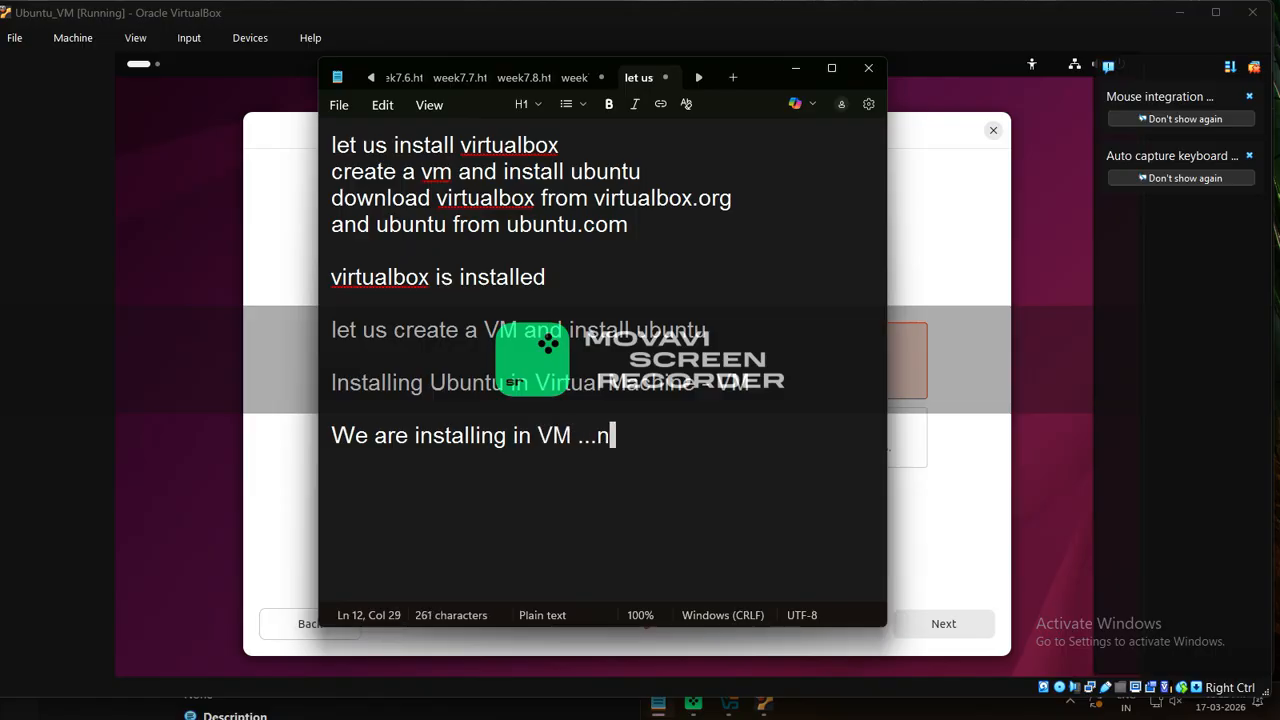
{"action": "type", "text": "o need to worry"}
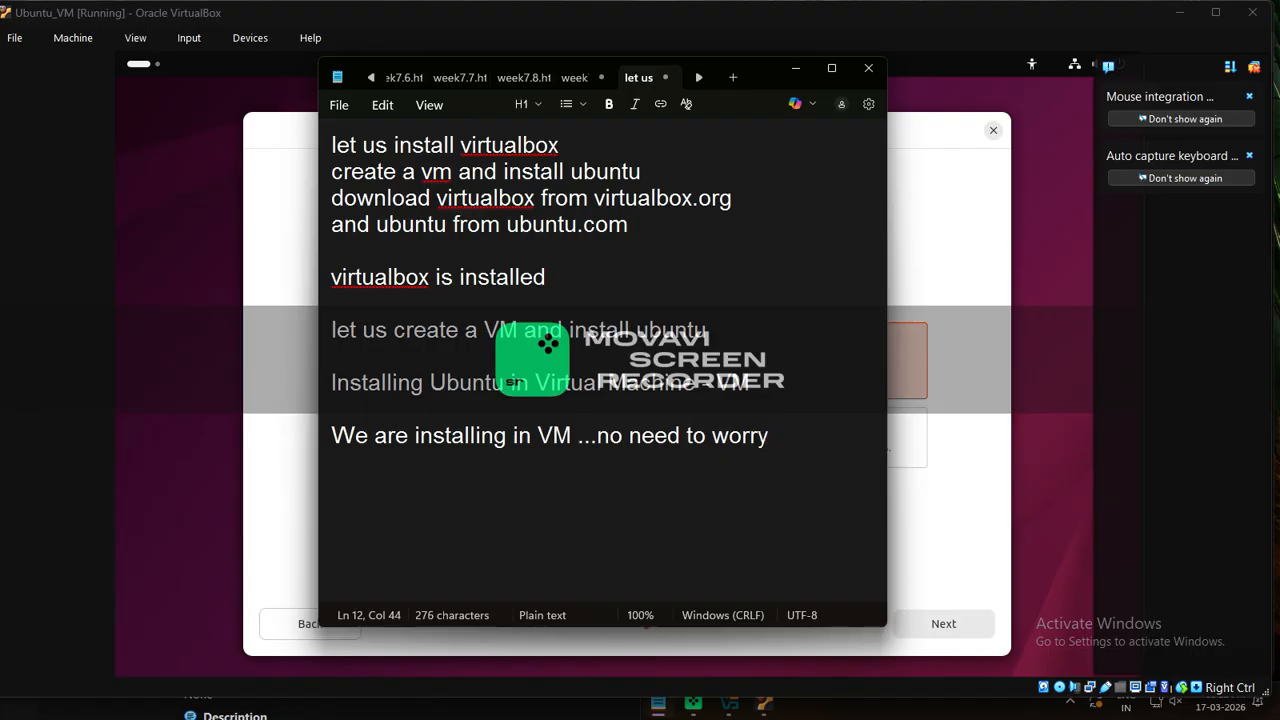
{"action": "key", "text": "shift+Home"}
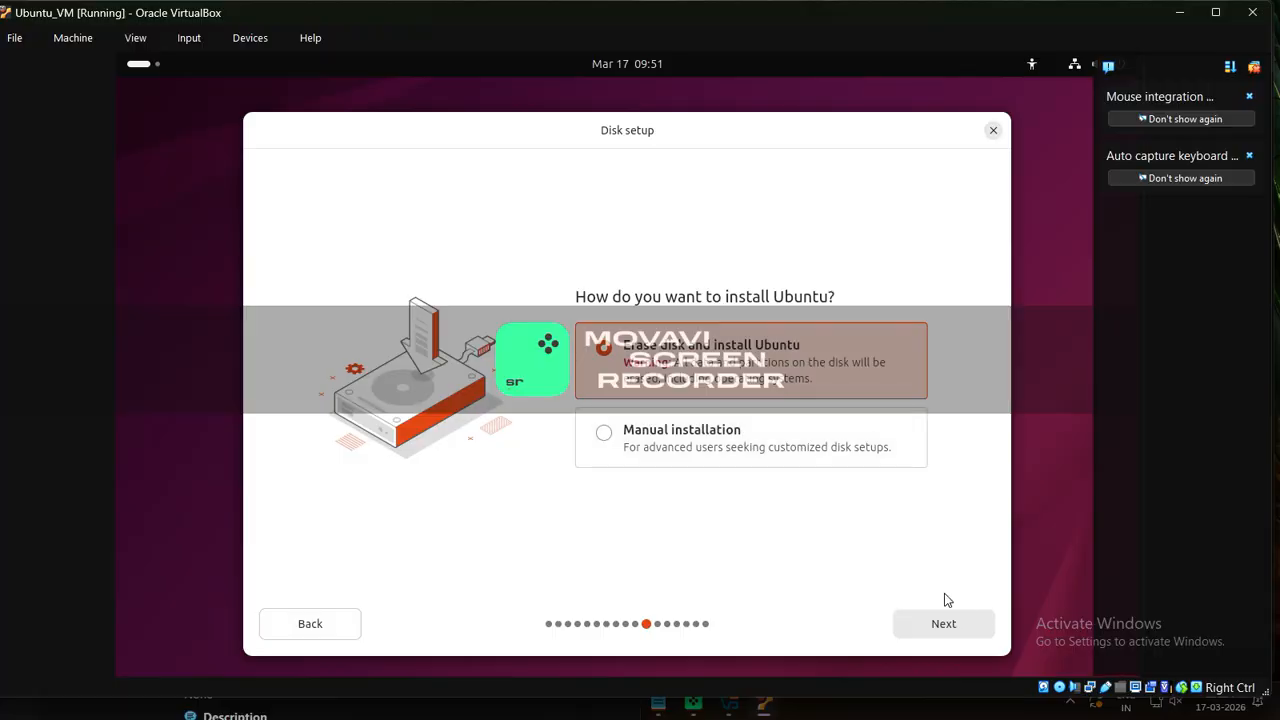
Confirm erasing the disk without encryption and enter the account holder's name
{"action": "left_click", "coordinate": [943, 624]}
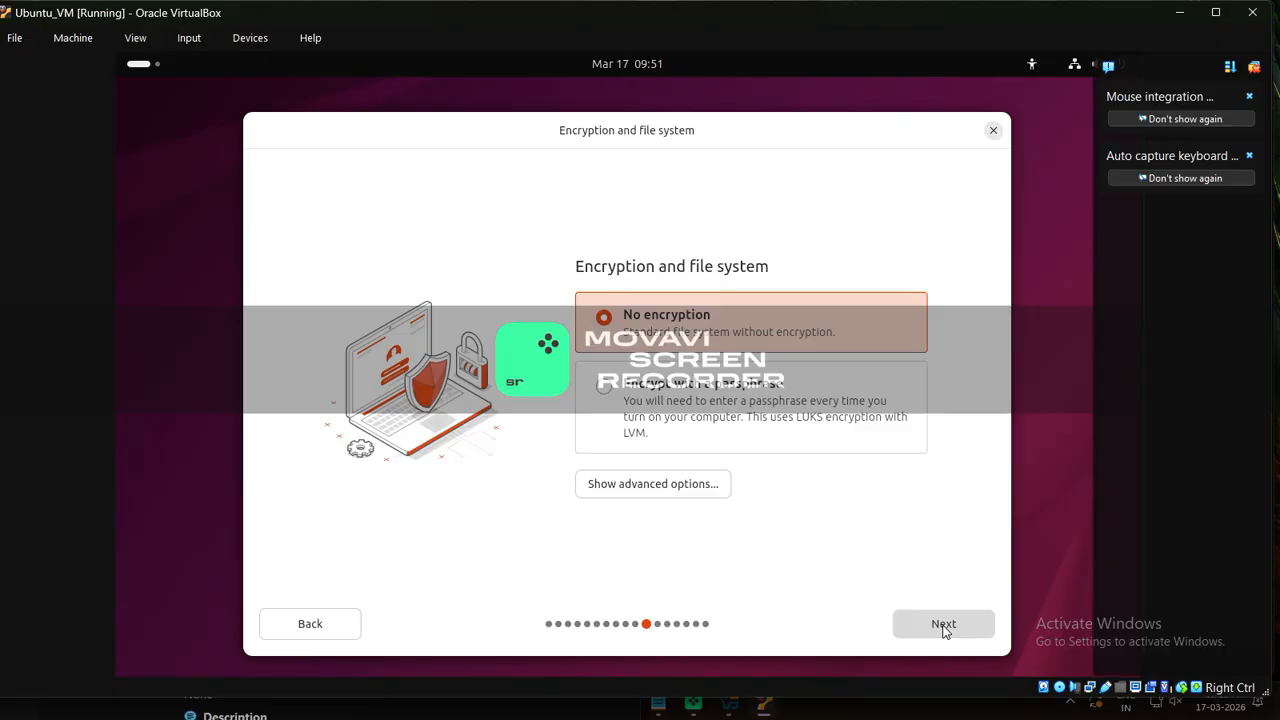
{"action": "left_click", "coordinate": [943, 626]}
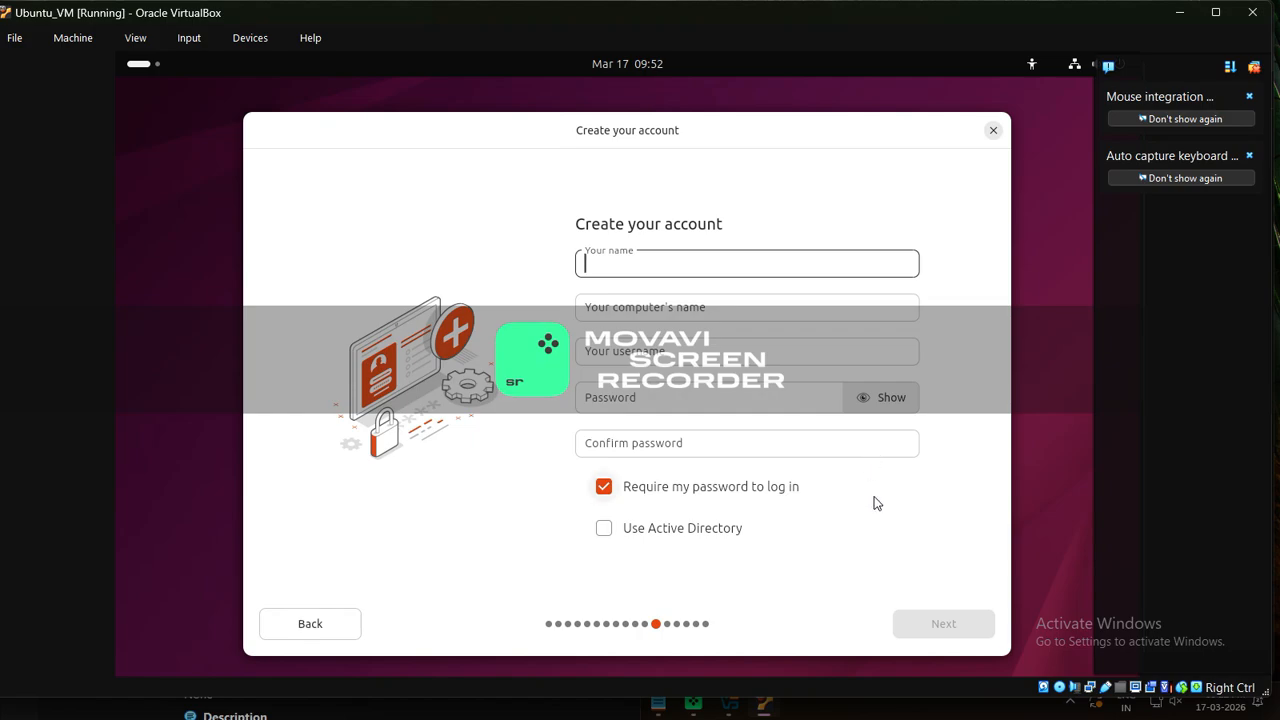
{"action": "type", "text": "Michael"}
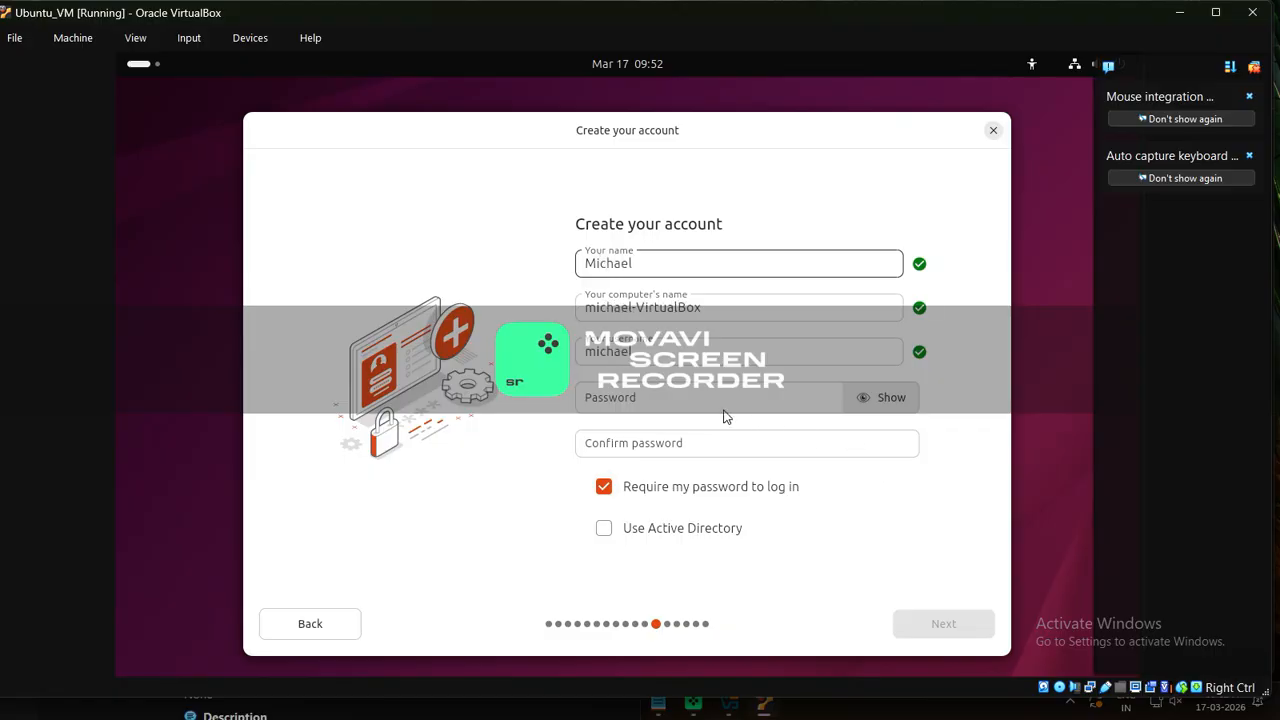
Enter and confirm the account password, checking it with Show, and submit the account details
{"action": "left_click", "coordinate": [681, 397]}
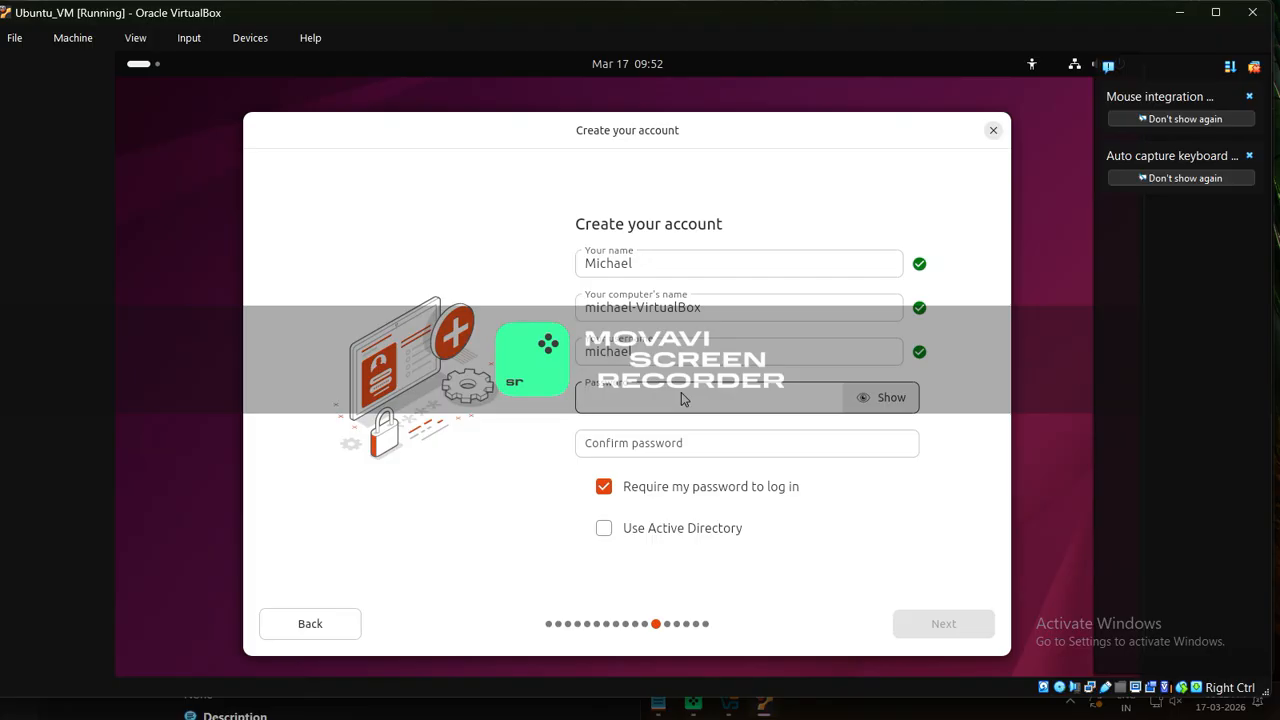
{"action": "left_click", "coordinate": [862, 394]}
{"action": "left_click", "coordinate": [854, 400]}
{"action": "type", "text": "1"}
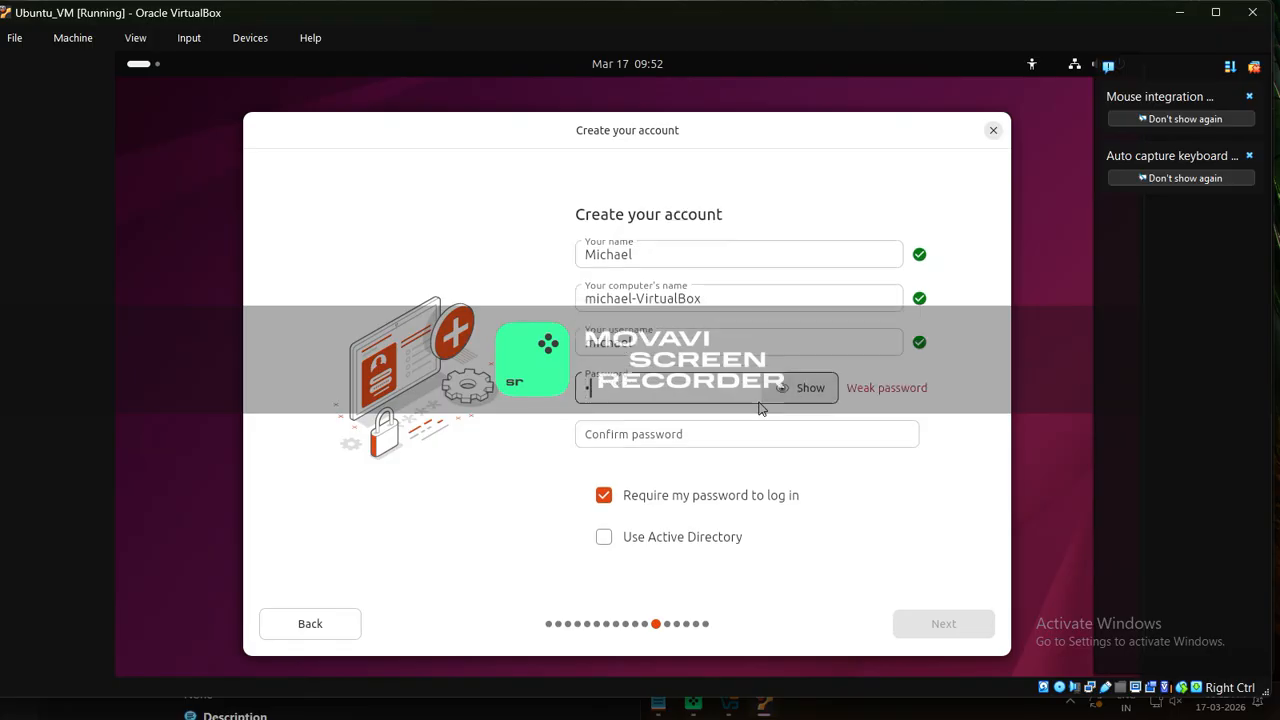
{"action": "left_click", "coordinate": [822, 398]}
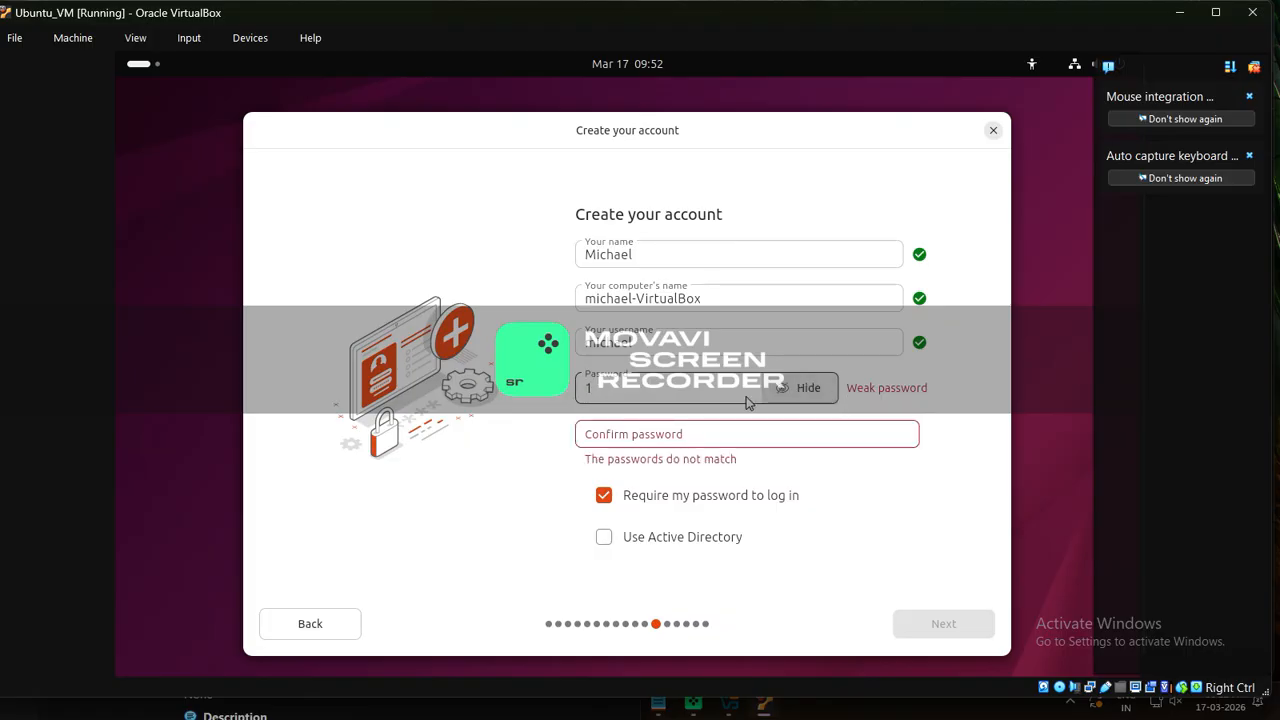
{"action": "type", "text": "23456"}
{"action": "left_click", "coordinate": [707, 440]}
{"action": "type", "text": "1234"}
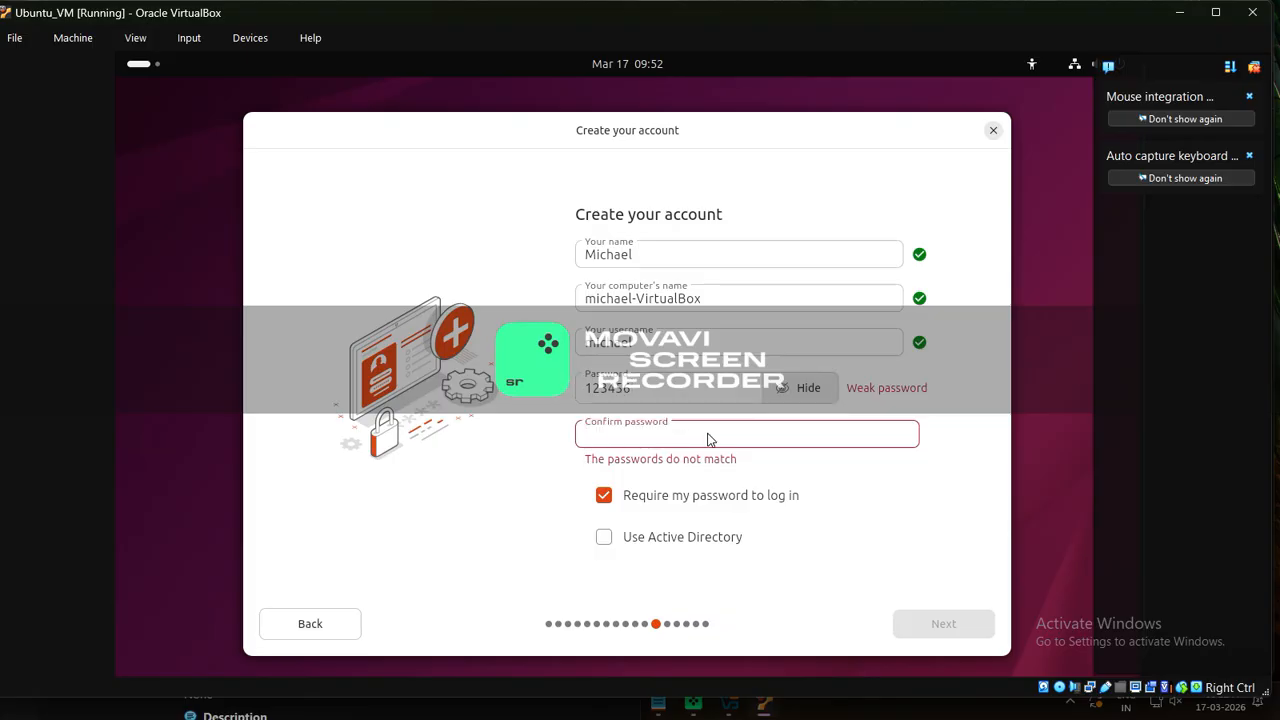
{"action": "type", "text": "56"}
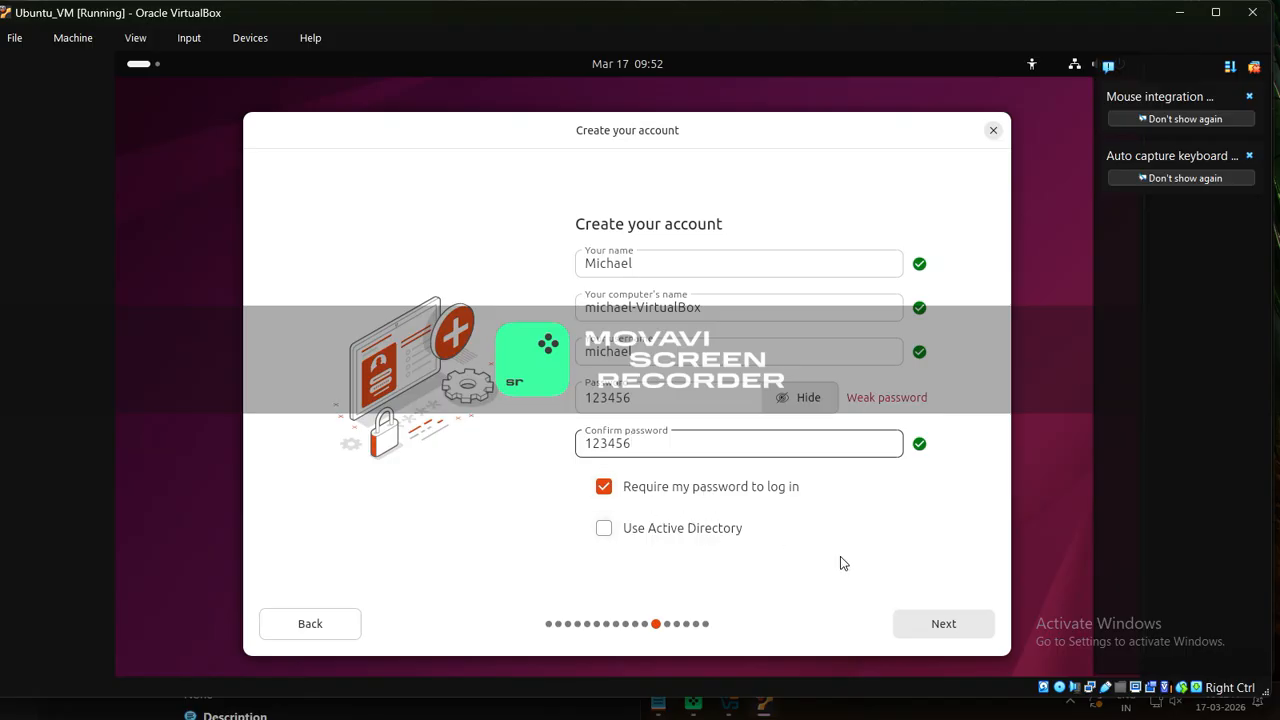
{"action": "left_click", "coordinate": [940, 625]}
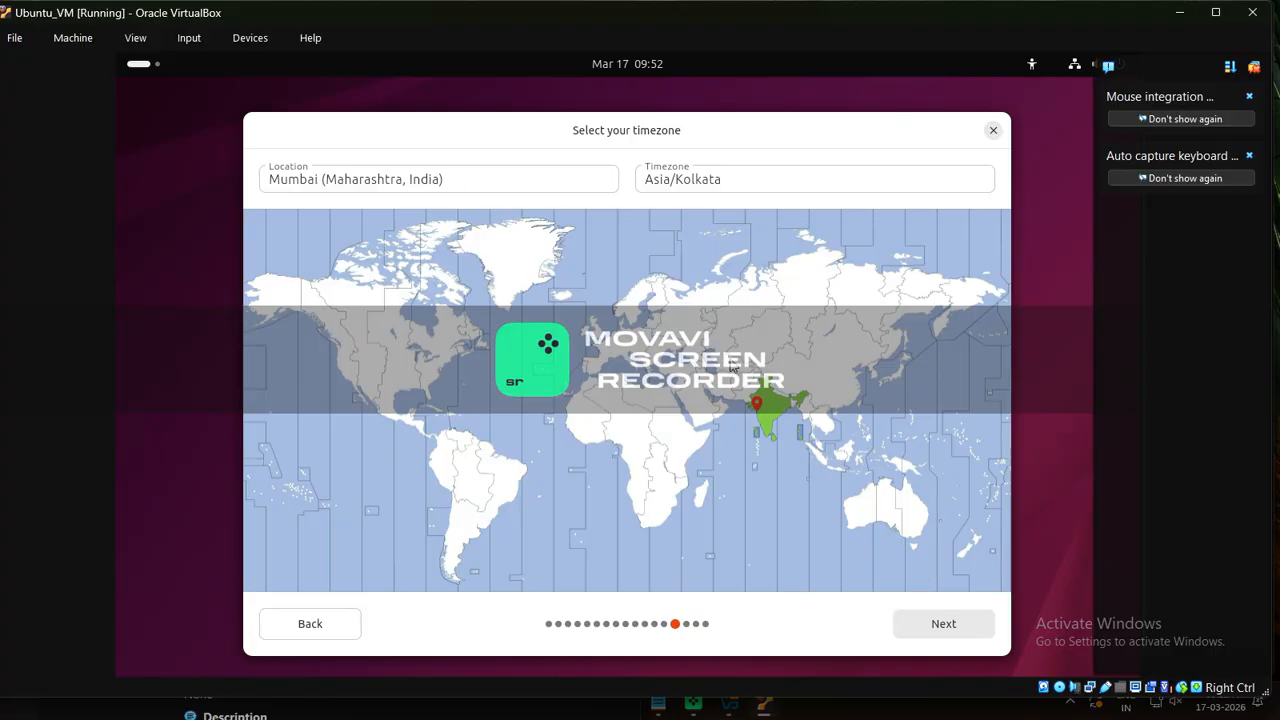
Accept the Asia/Kolkata timezone and start installing Ubuntu 25.10 with the reviewed choices
{"action": "left_click", "coordinate": [969, 624]}
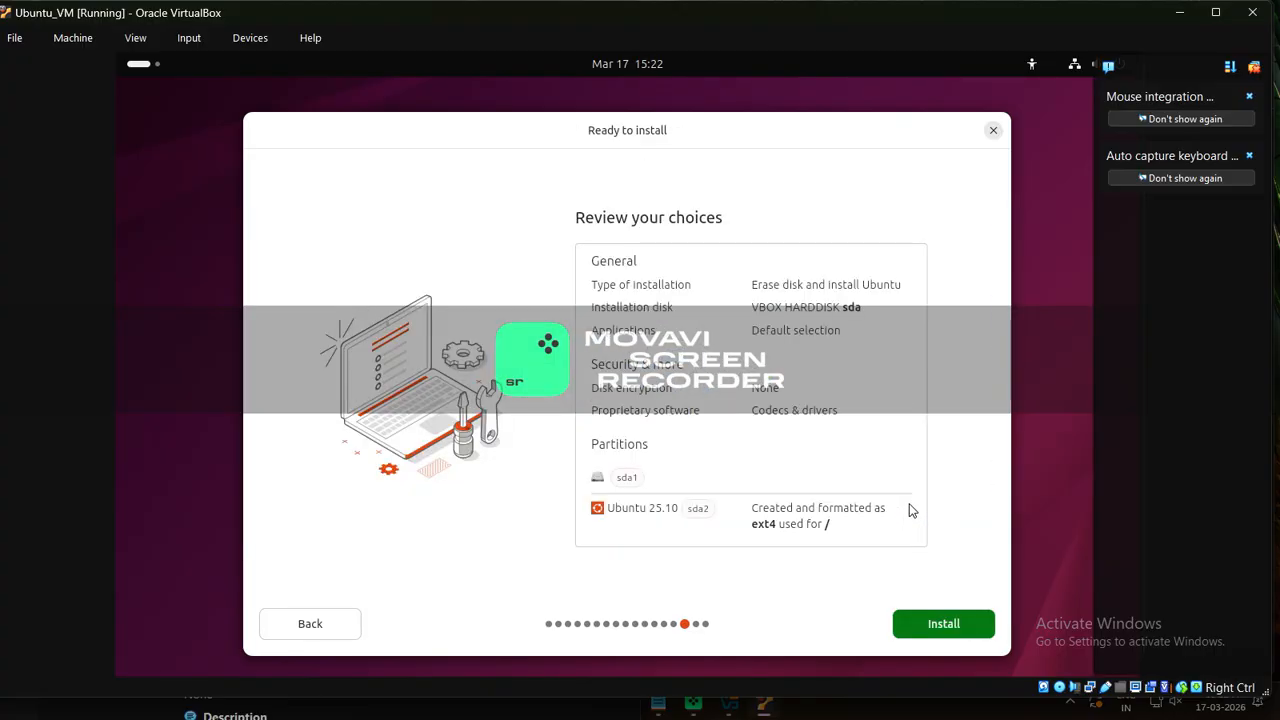
{"action": "left_click", "coordinate": [932, 622]}
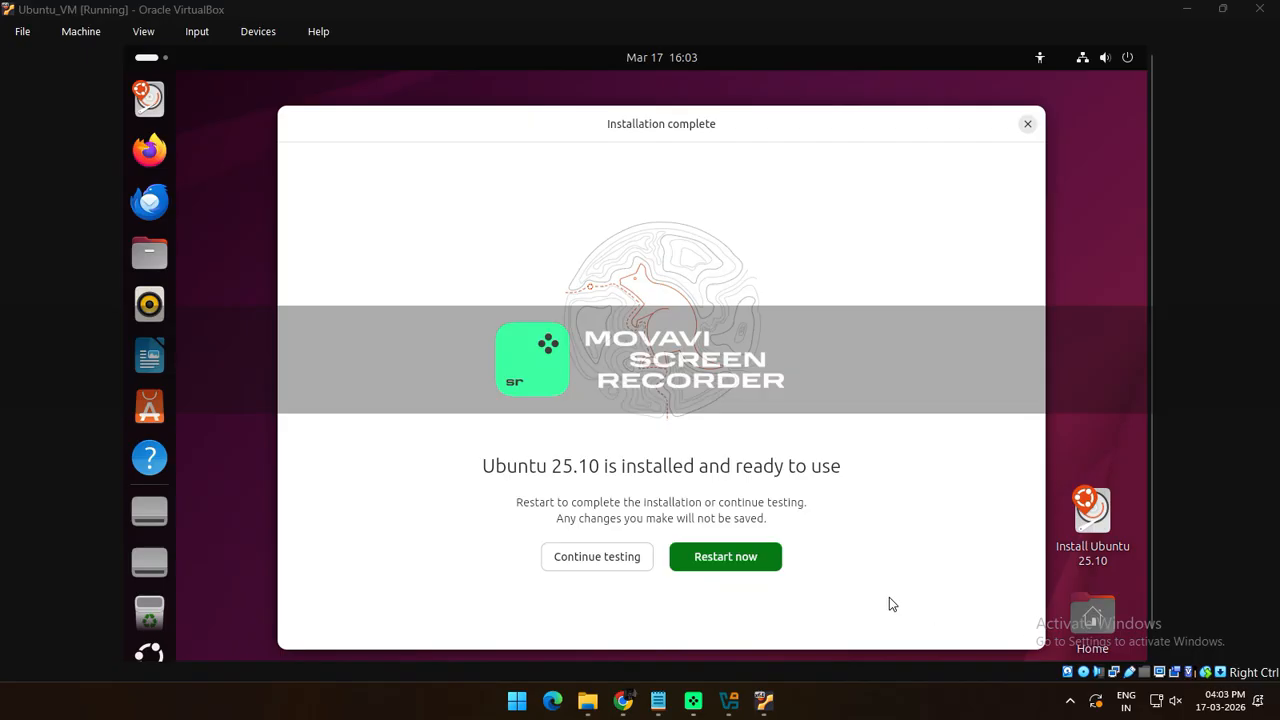
Restart into the new Ubuntu system and log into the user account with its password
{"action": "left_click", "coordinate": [726, 557]}
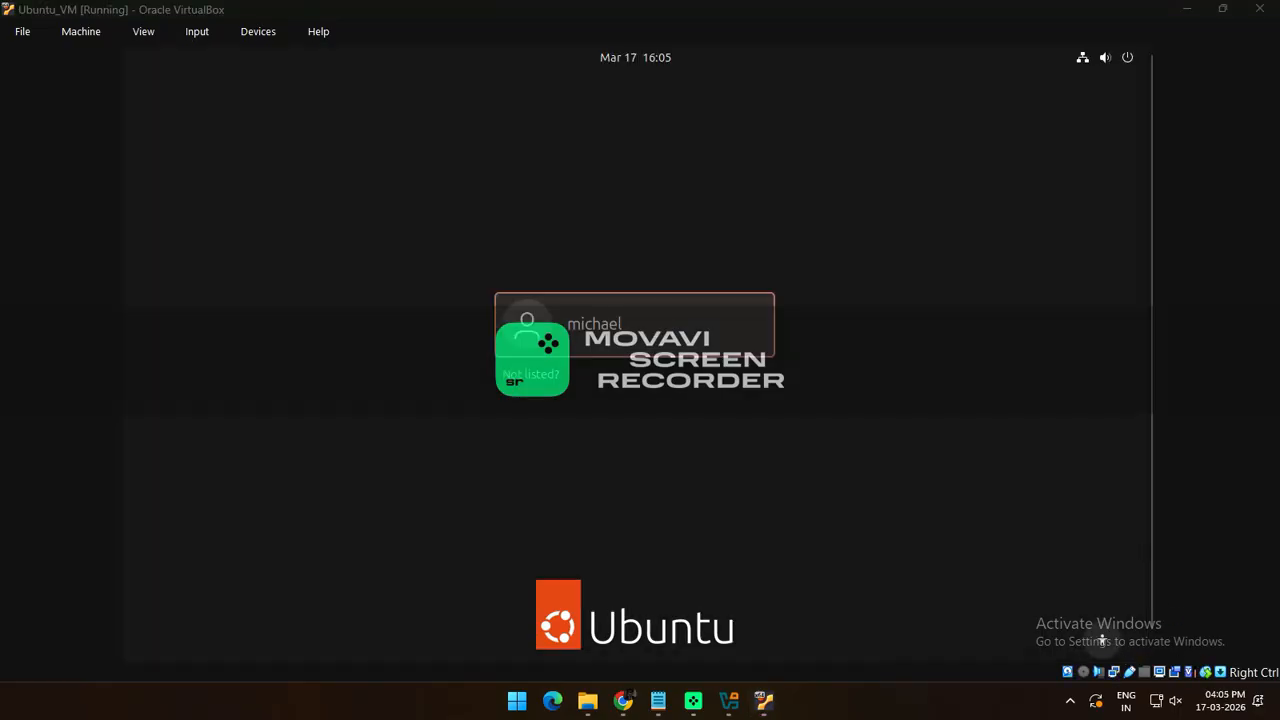
{"action": "left_click", "coordinate": [594, 325]}
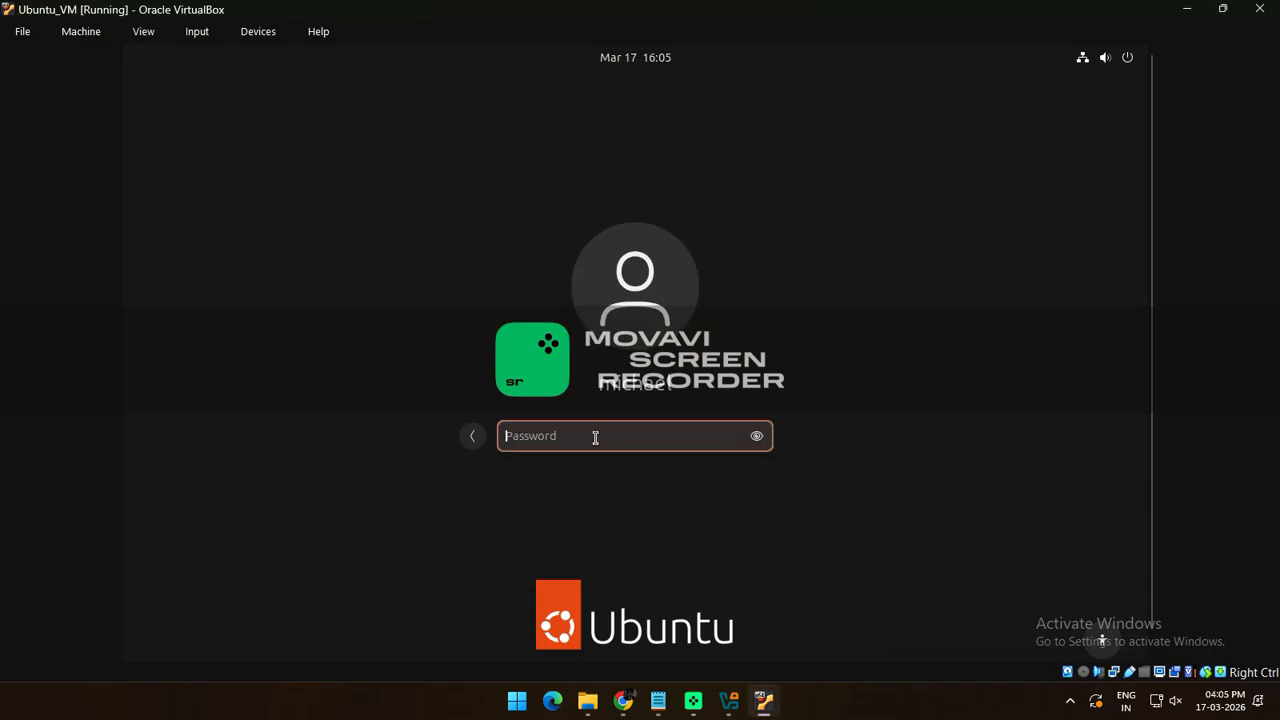
{"action": "type", "text": "123456"}
{"action": "left_click", "coordinate": [762, 444]}
{"action": "left_click", "coordinate": [762, 444]}
{"action": "key", "text": "Return"}
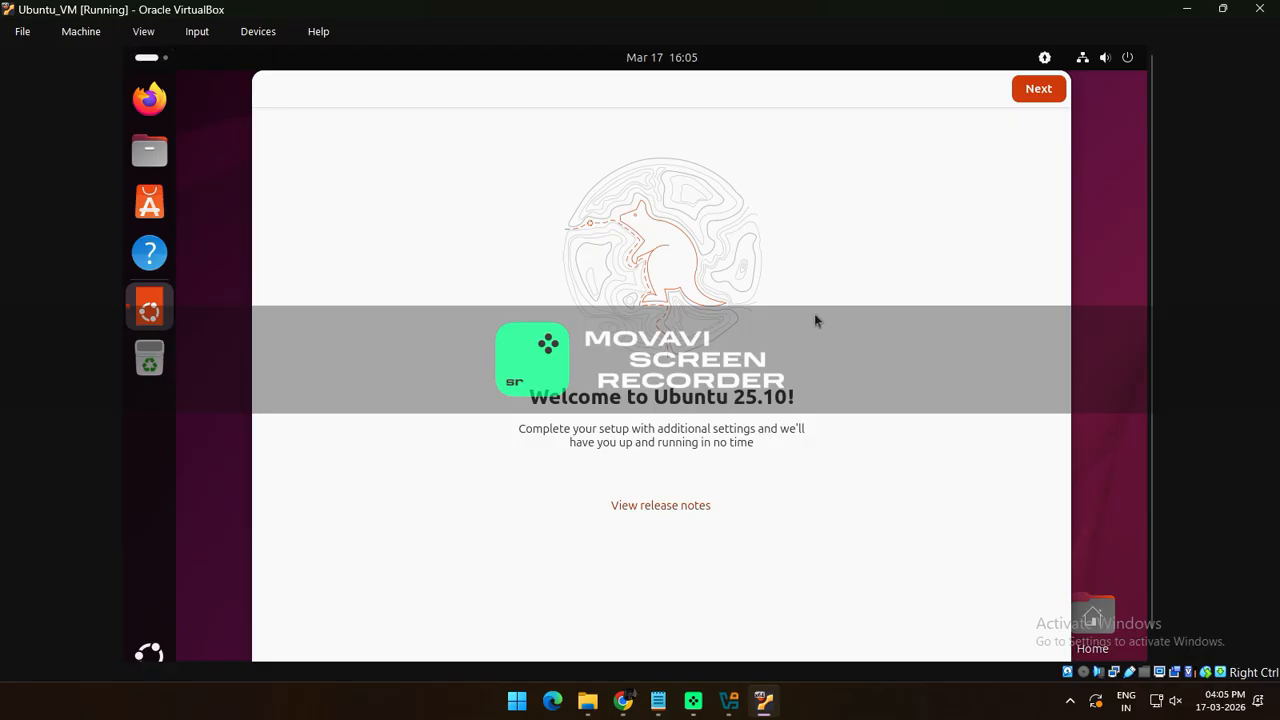
Complete the three Ubuntu welcome pages and launch Terminal from Show Apps
{"action": "left_click", "coordinate": [1037, 91]}
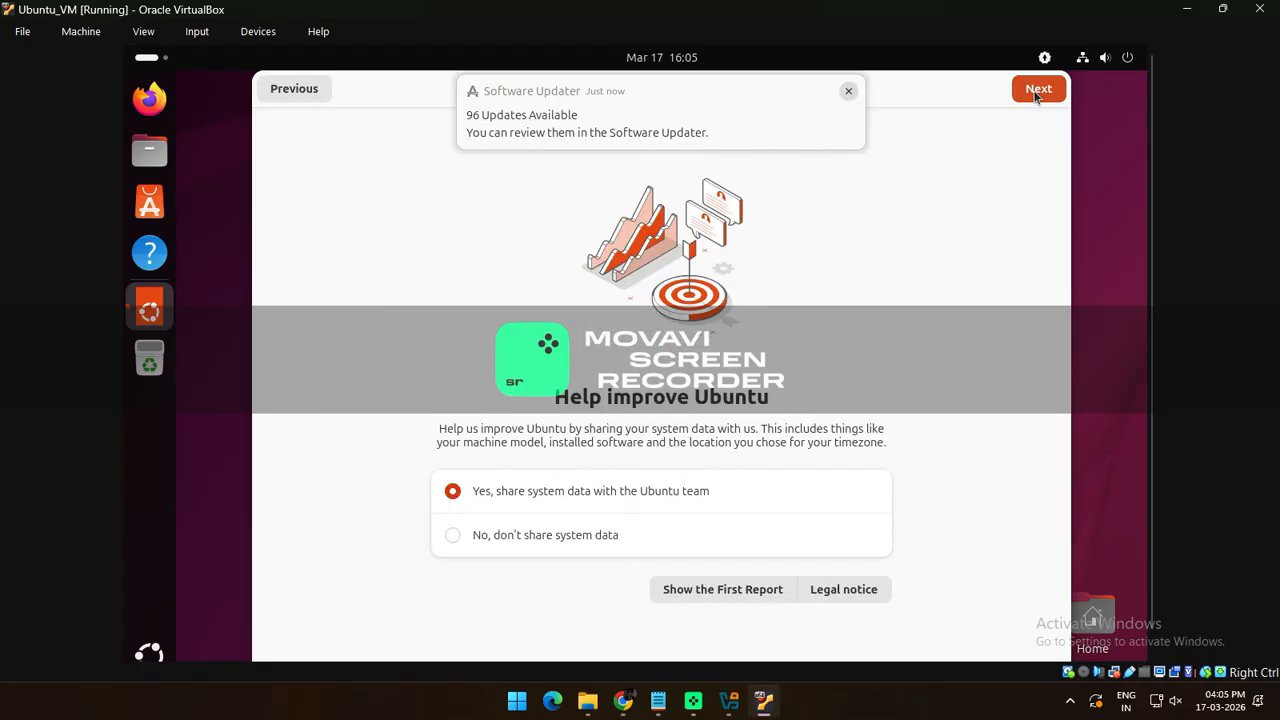
{"action": "left_click", "coordinate": [1037, 91]}
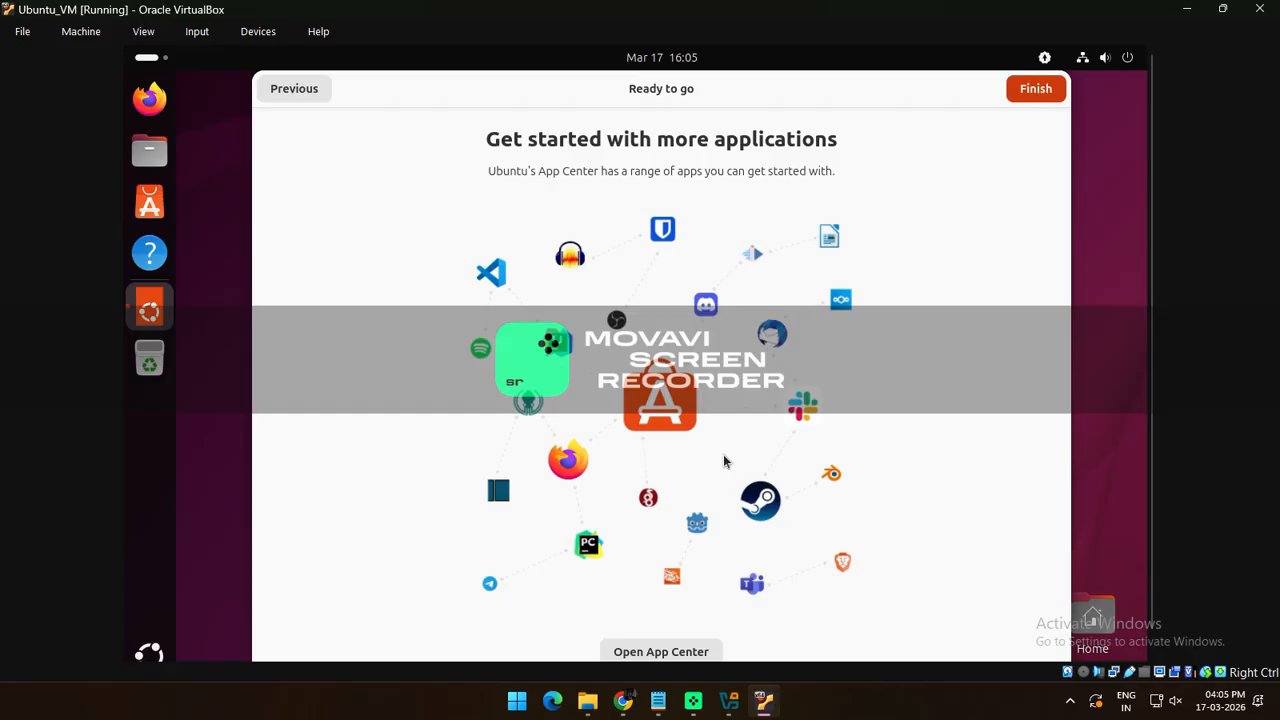
{"action": "left_click", "coordinate": [1035, 90]}
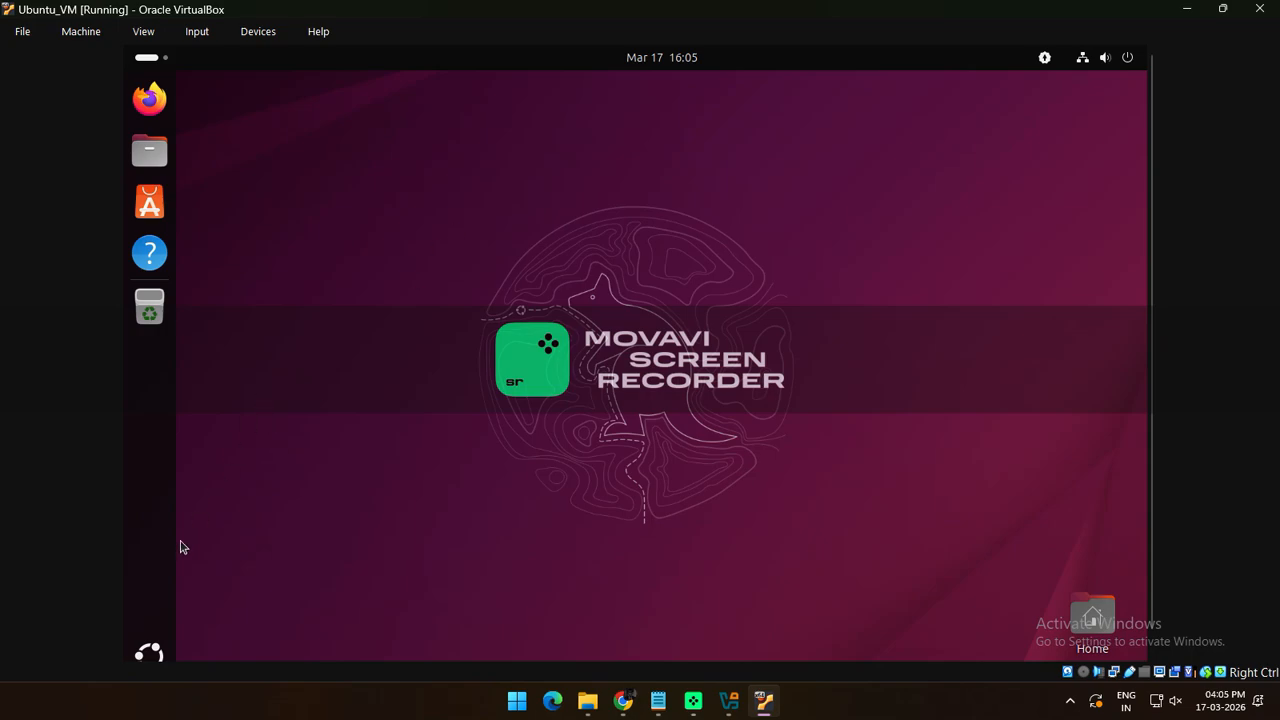
{"action": "left_click", "coordinate": [149, 651]}
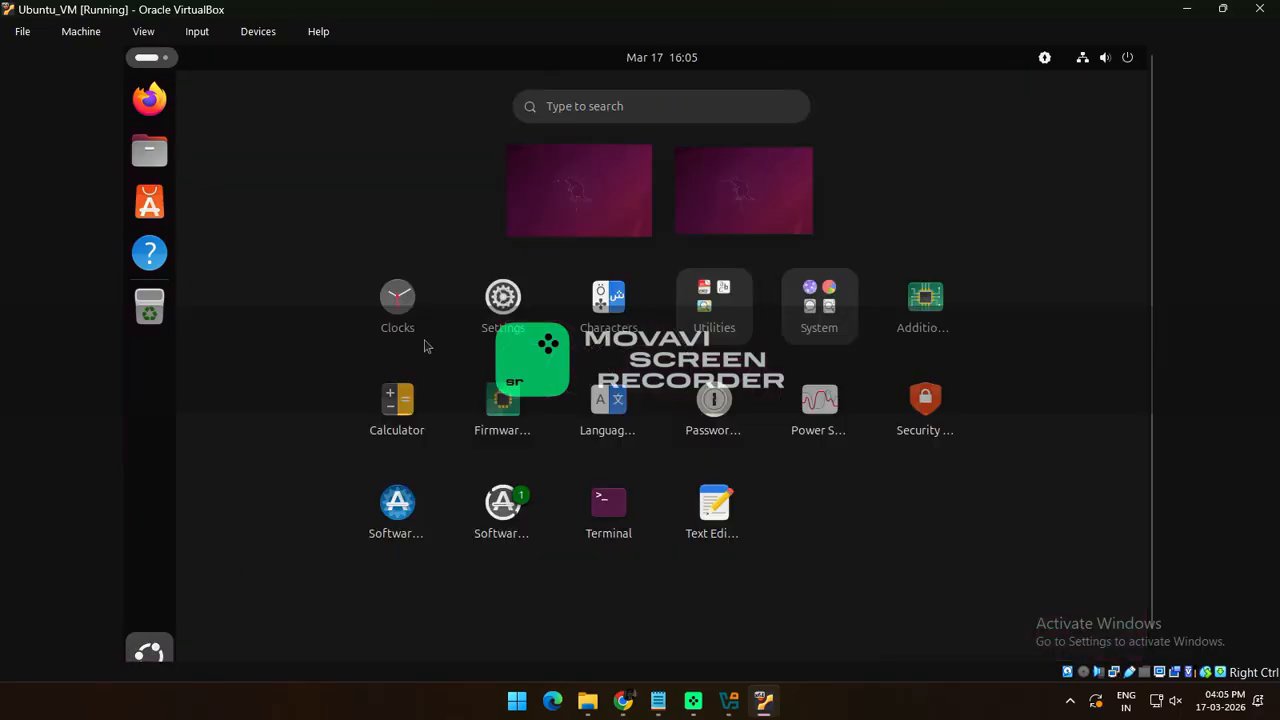
{"action": "left_click", "coordinate": [599, 502]}
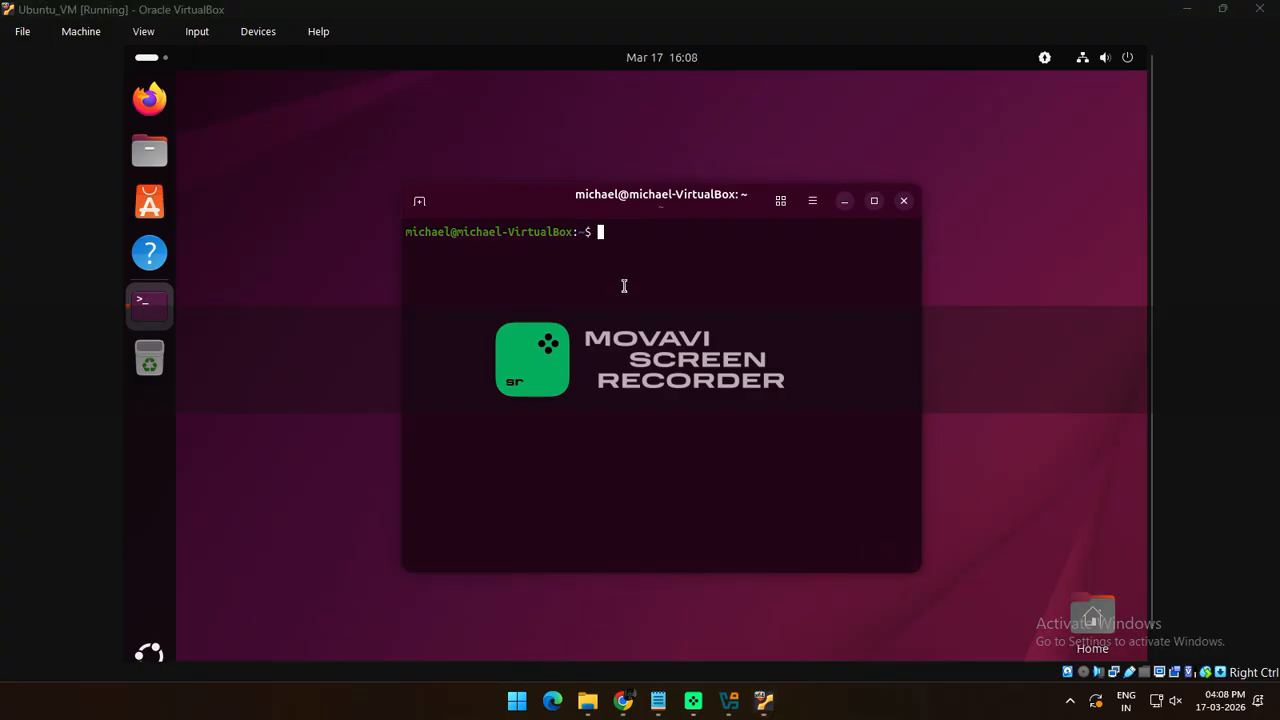
List the home folder with ls and create a programs directory with mkdir programs
{"action": "left_click", "coordinate": [624, 238]}
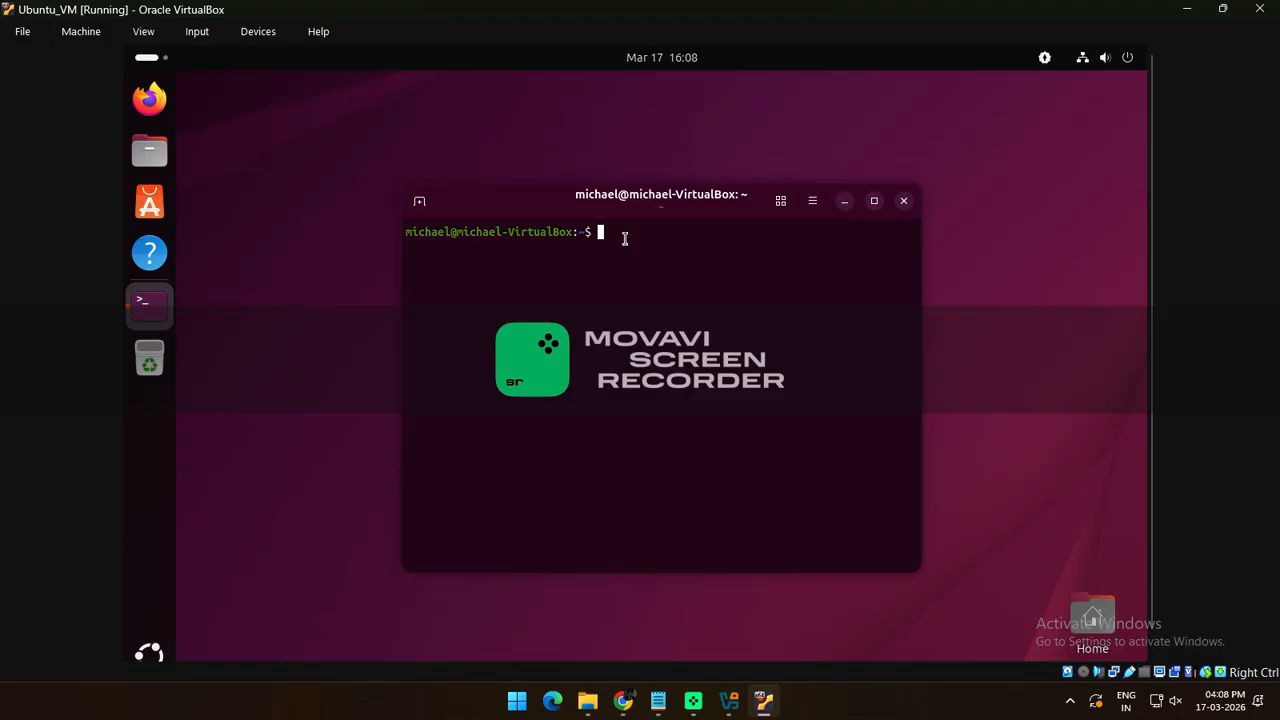
{"action": "type", "text": "ls"}
{"action": "key", "text": "Return"}
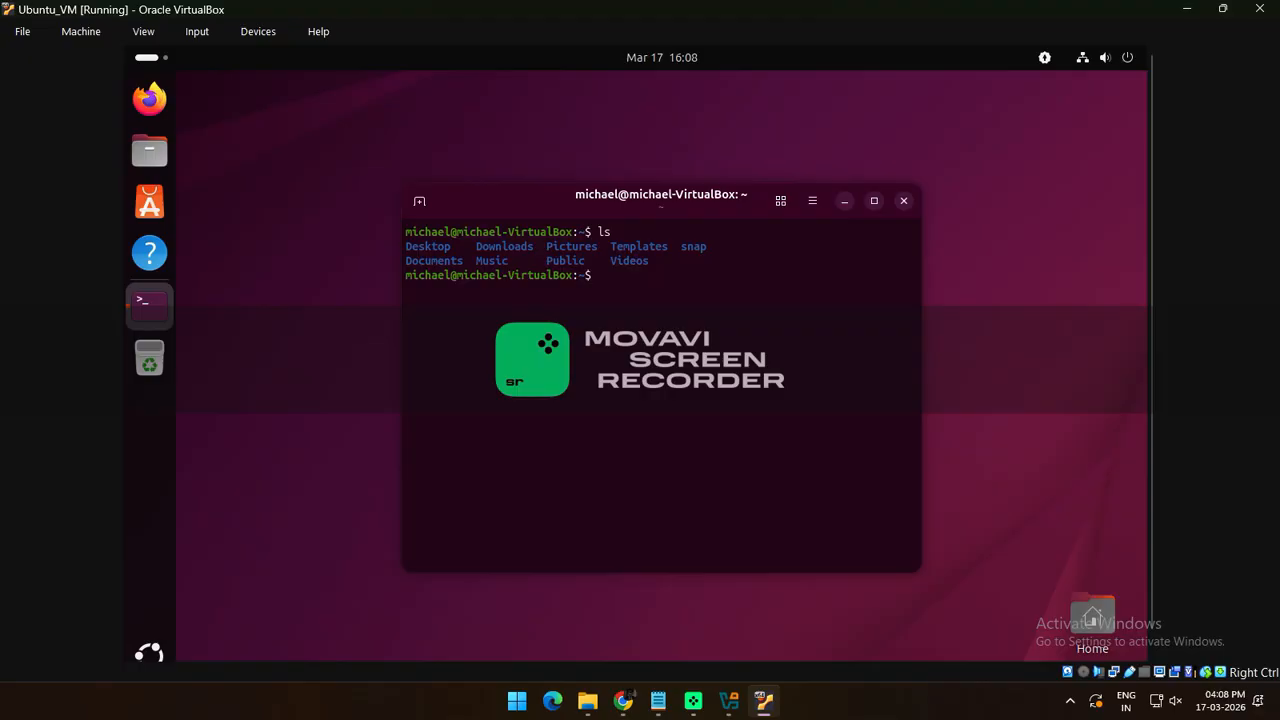
{"action": "type", "text": "mkdir programs"}
{"action": "key", "text": "Return"}
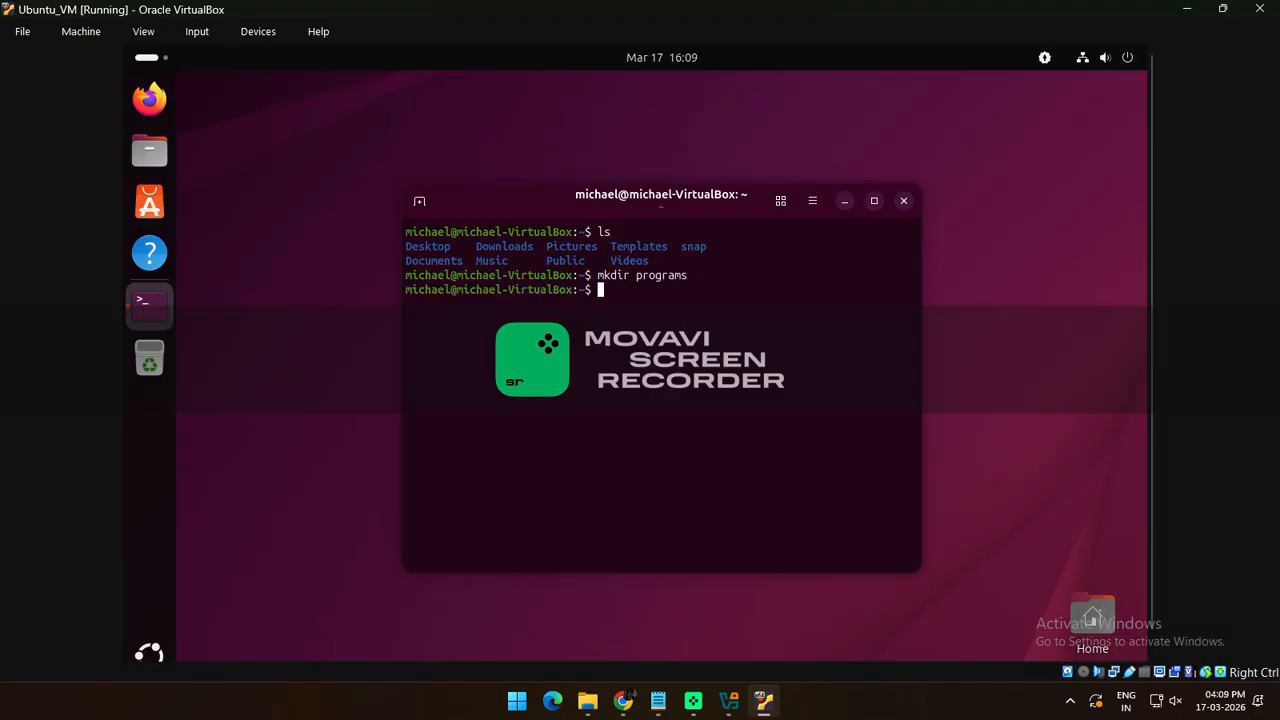
Change into the programs folder and create welcome.c with vi welcome.c
{"action": "type", "text": "cd pr"}
{"action": "key", "text": "Tab"}
{"action": "key", "text": "Return"}
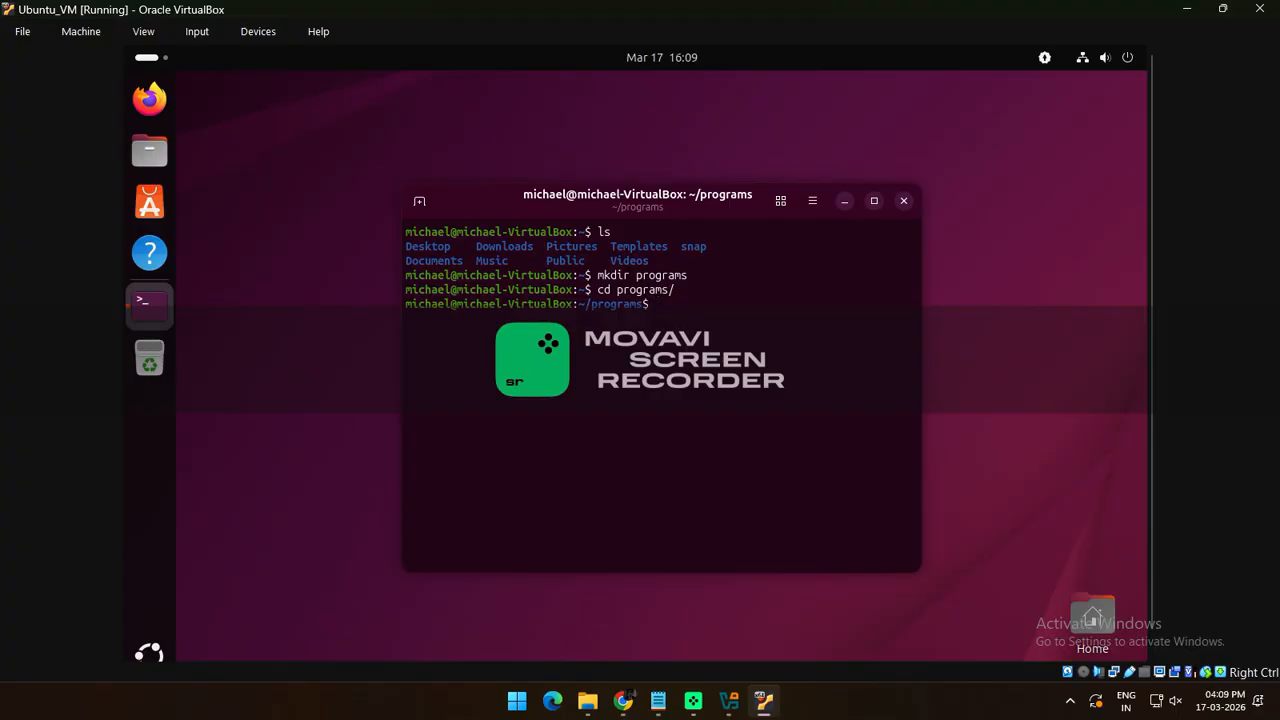
{"action": "type", "text": "vi welcome.c"}
{"action": "key", "text": "Return"}
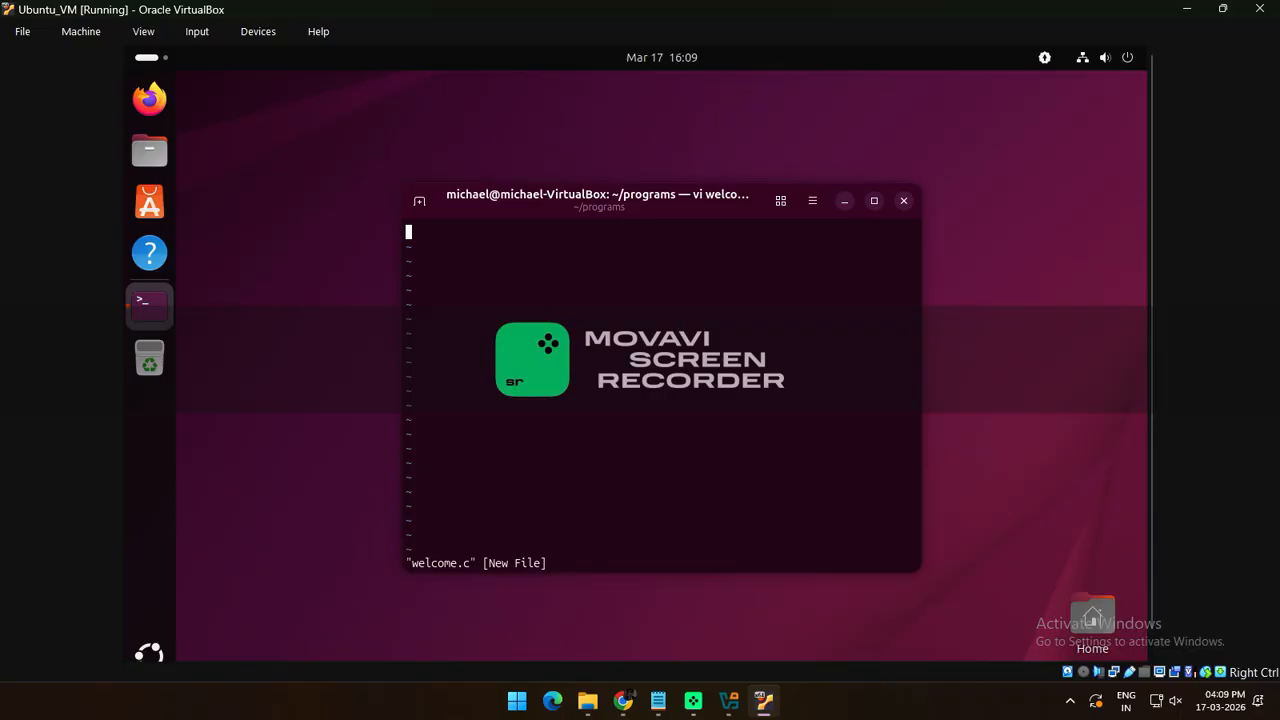
Type the #include<stdio.h> header, int main() and the opening brace
{"action": "type", "text": "#include<stdio.h>"}
{"action": "key", "text": "Return"}
{"action": "type", "text": "in"}
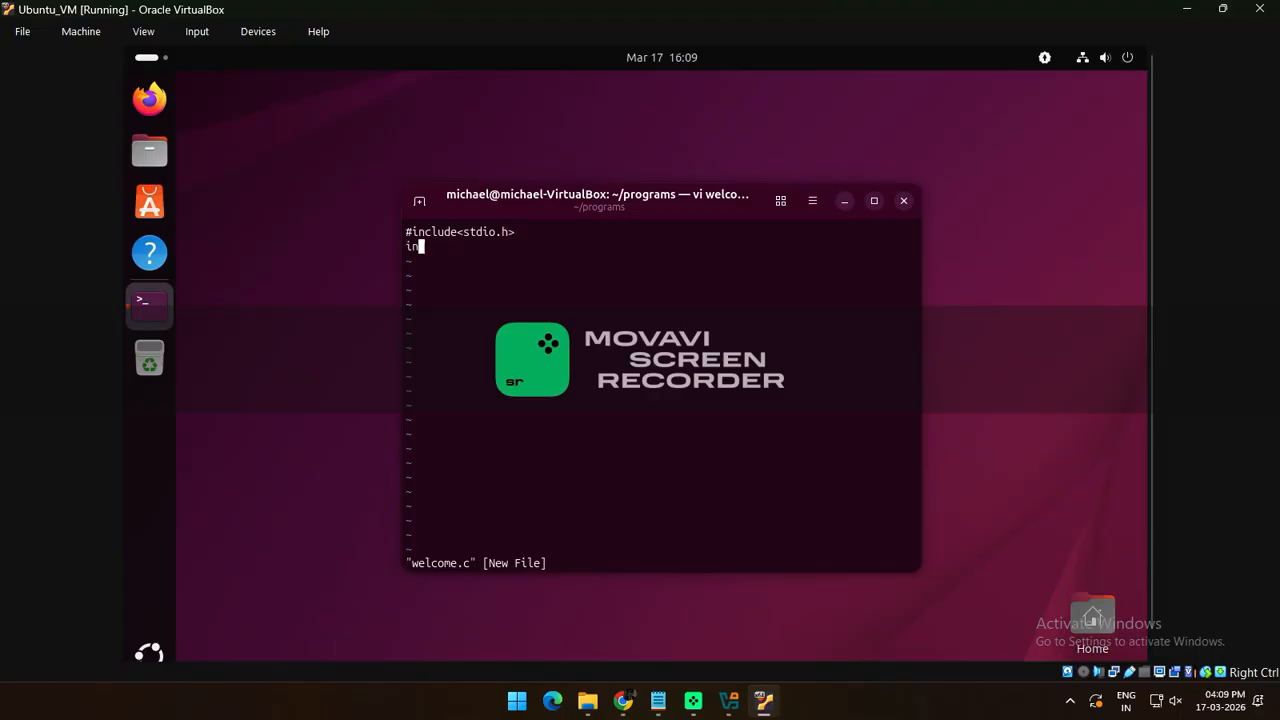
{"action": "type", "text": "t main()"}
{"action": "key", "text": "Return"}
{"action": "key", "text": "Tab"}
{"action": "type", "text": "{"}
{"action": "key", "text": "Return"}
{"action": "key", "text": "Tab"}
Add printf("Welcome to C Programming in Ubuntu"); and return 0; to the main body
{"action": "type", "text": "printf(\"Welcome to"}
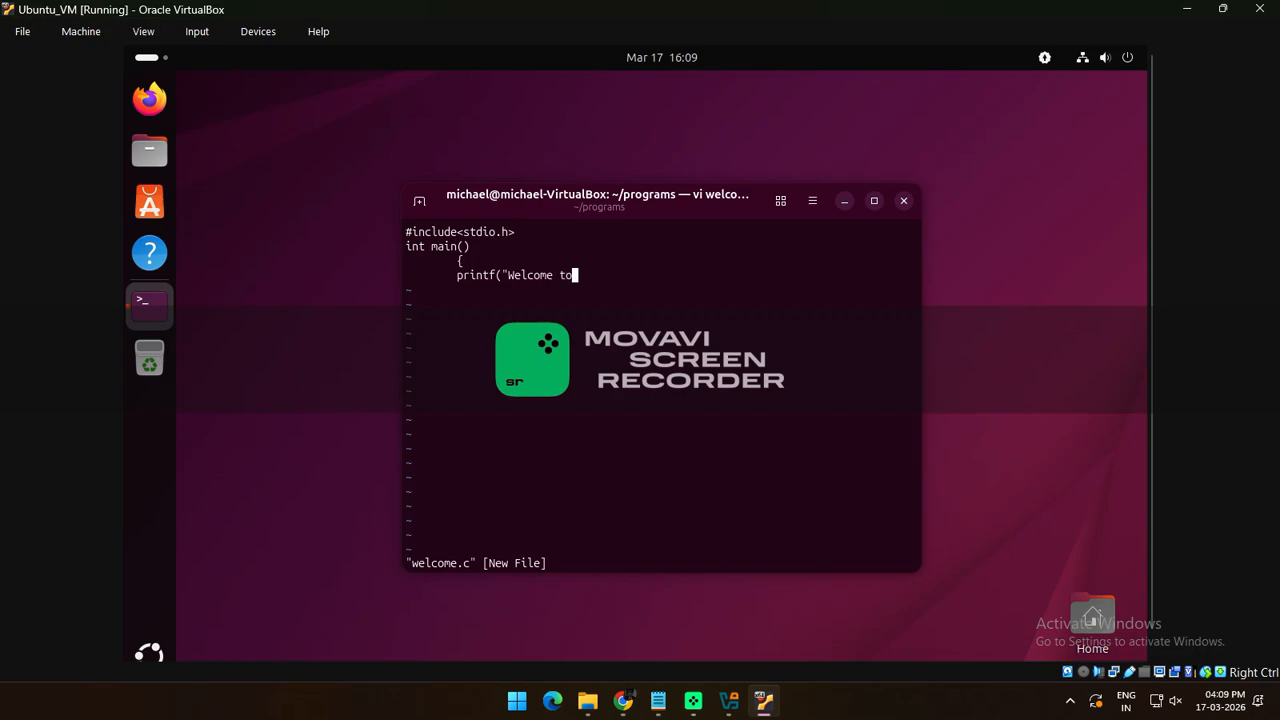
{"action": "type", "text": " C Programming in Ubuntu"}
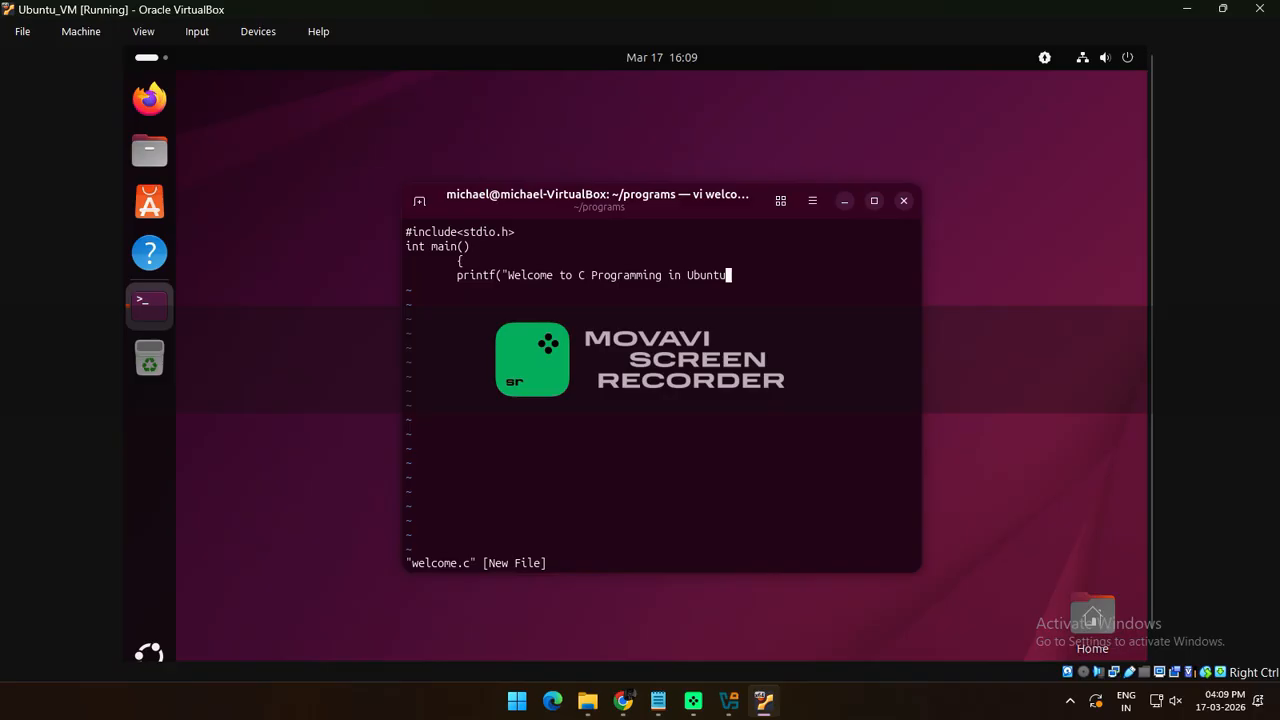
{"action": "type", "text": "\");"}
{"action": "key", "text": "Return"}
{"action": "type", "text": "return 0;"}
{"action": "key", "text": "Return"}
{"action": "key", "text": "Tab"}
Close the brace, save with :wq, try cc welcome.c (cc not found), and begin sudo apt install
{"action": "type", "text": "}:"}
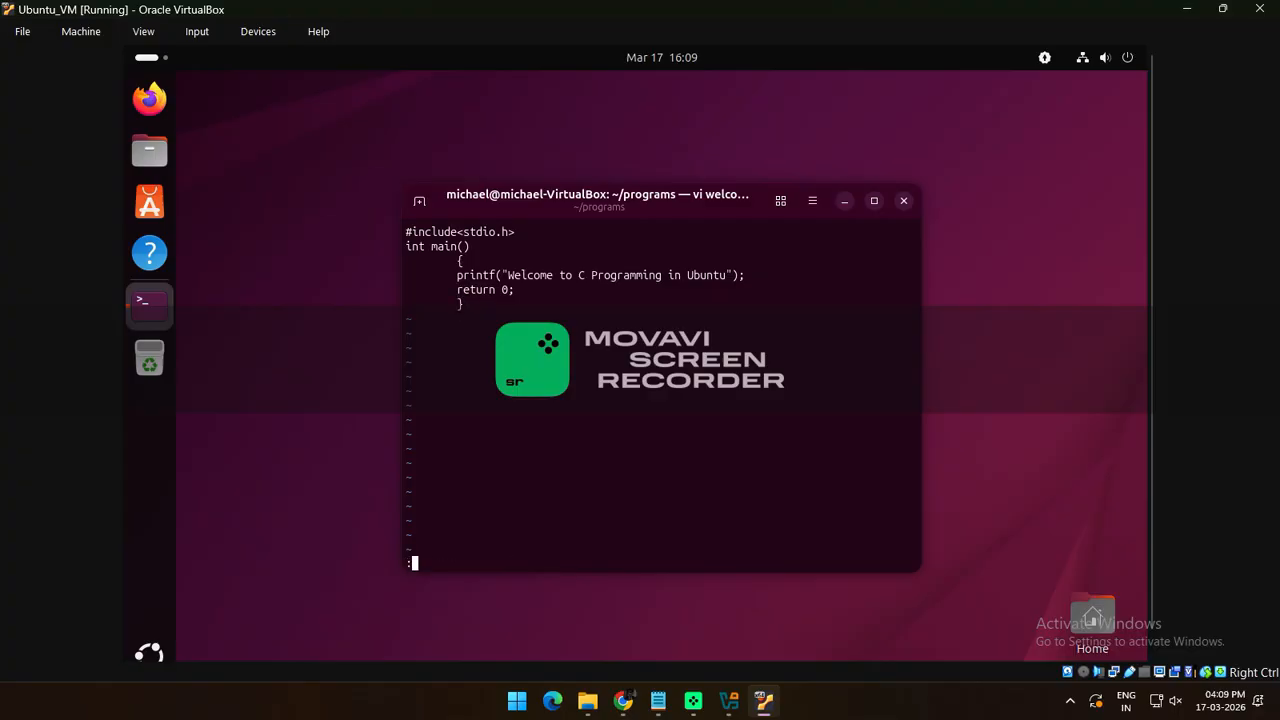
{"action": "type", "text": "wq"}
{"action": "key", "text": "Return"}
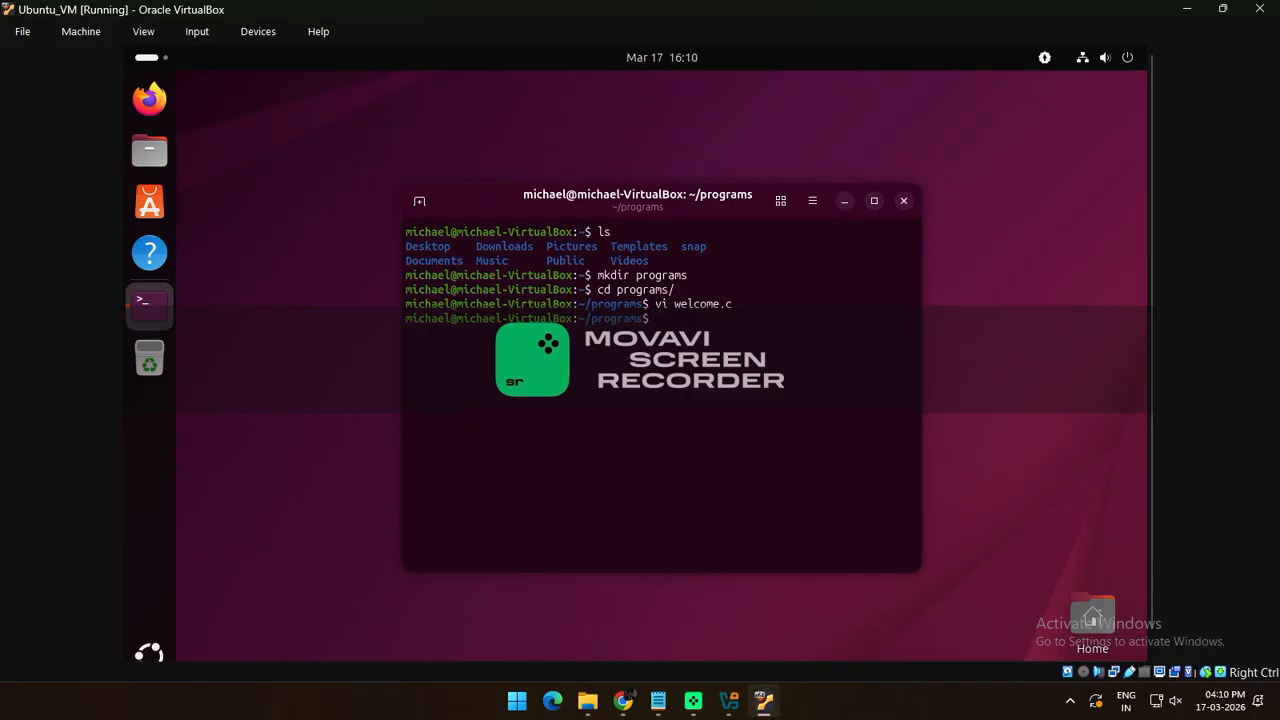
{"action": "type", "text": "cc welcome.c"}
{"action": "key", "text": "Return"}
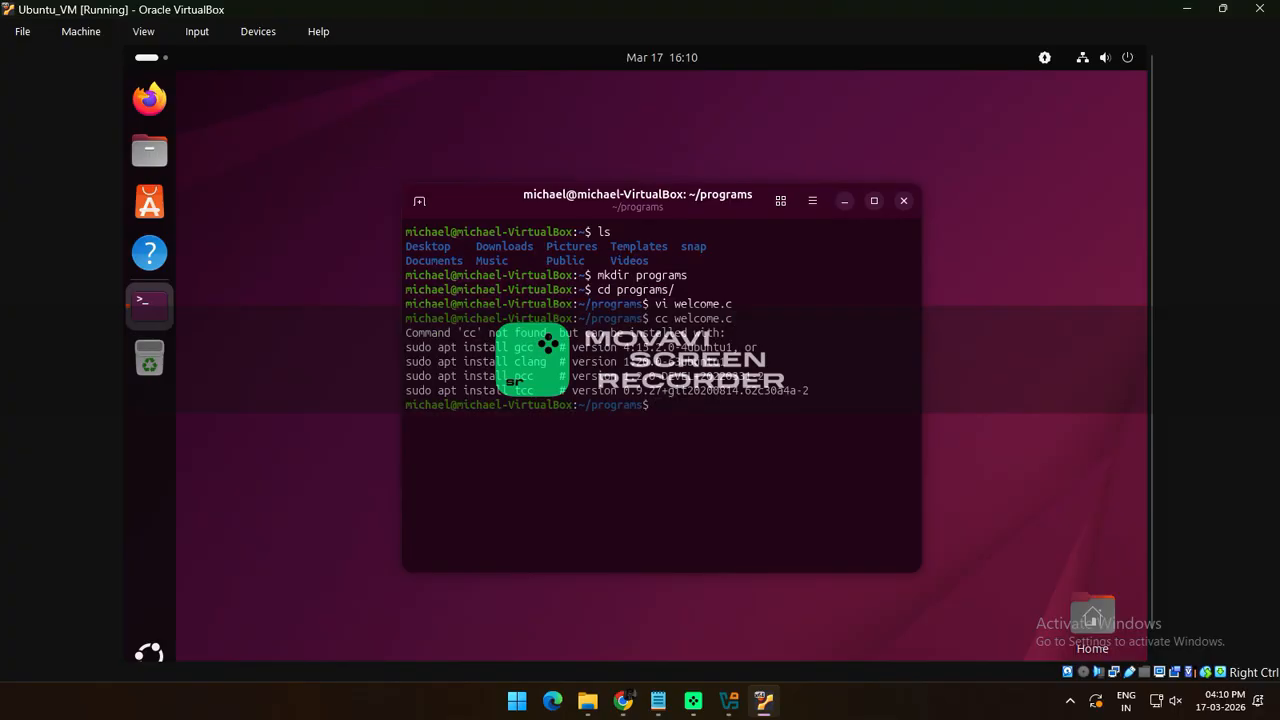
{"action": "type", "text": "sudo apt install gcc"}
Install gcc via sudo apt install gcc, entering the password and answering y to continue
{"action": "key", "text": "Return"}
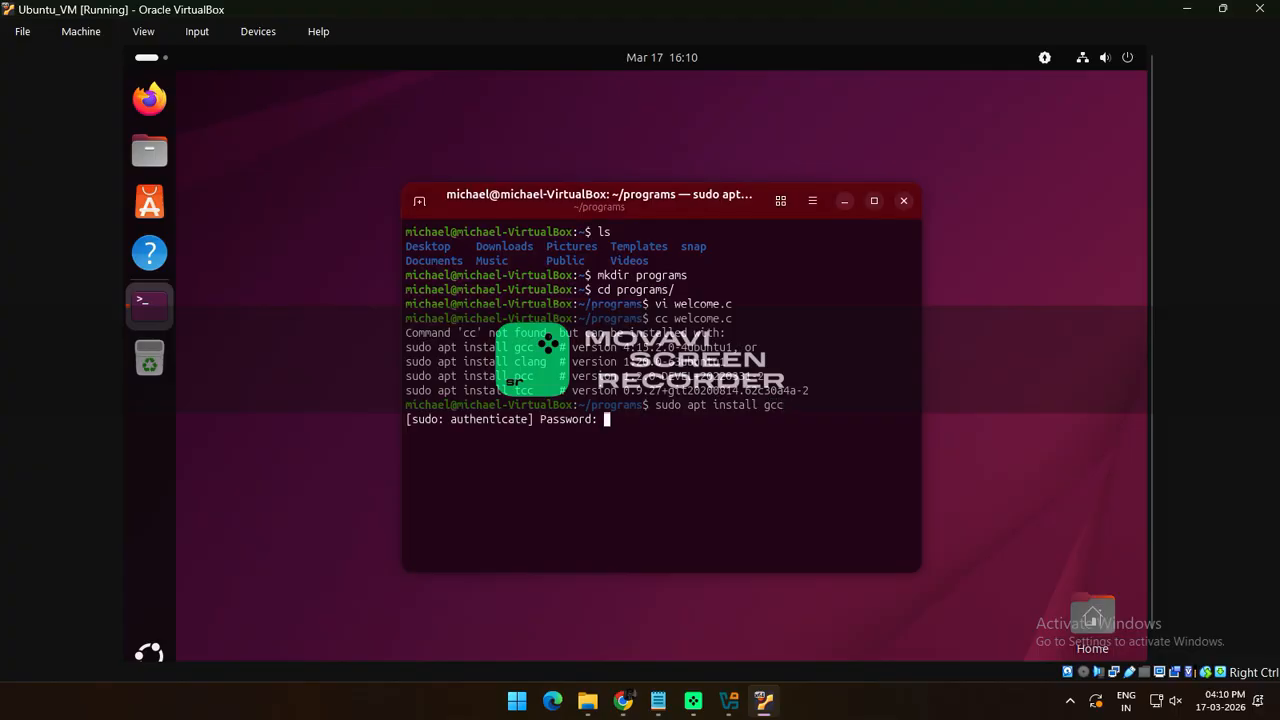
{"action": "key", "text": "Return"}
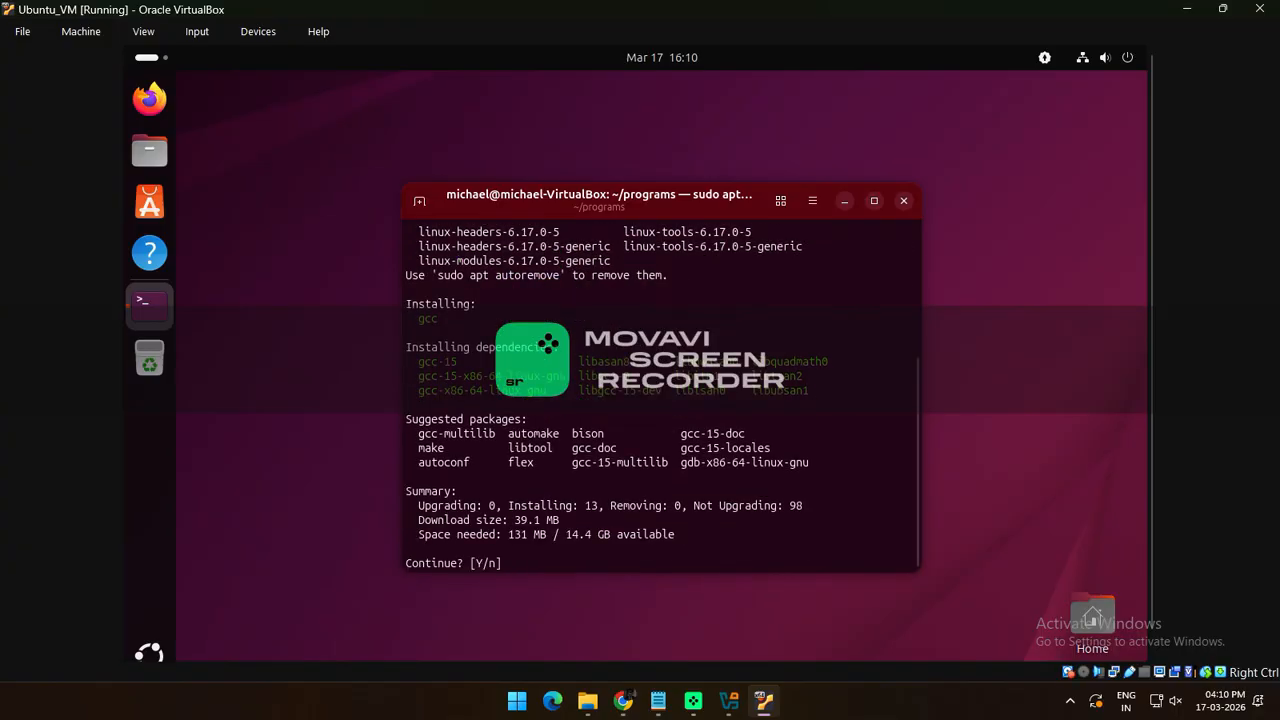
{"action": "type", "text": "y"}
{"action": "key", "text": "Return"}
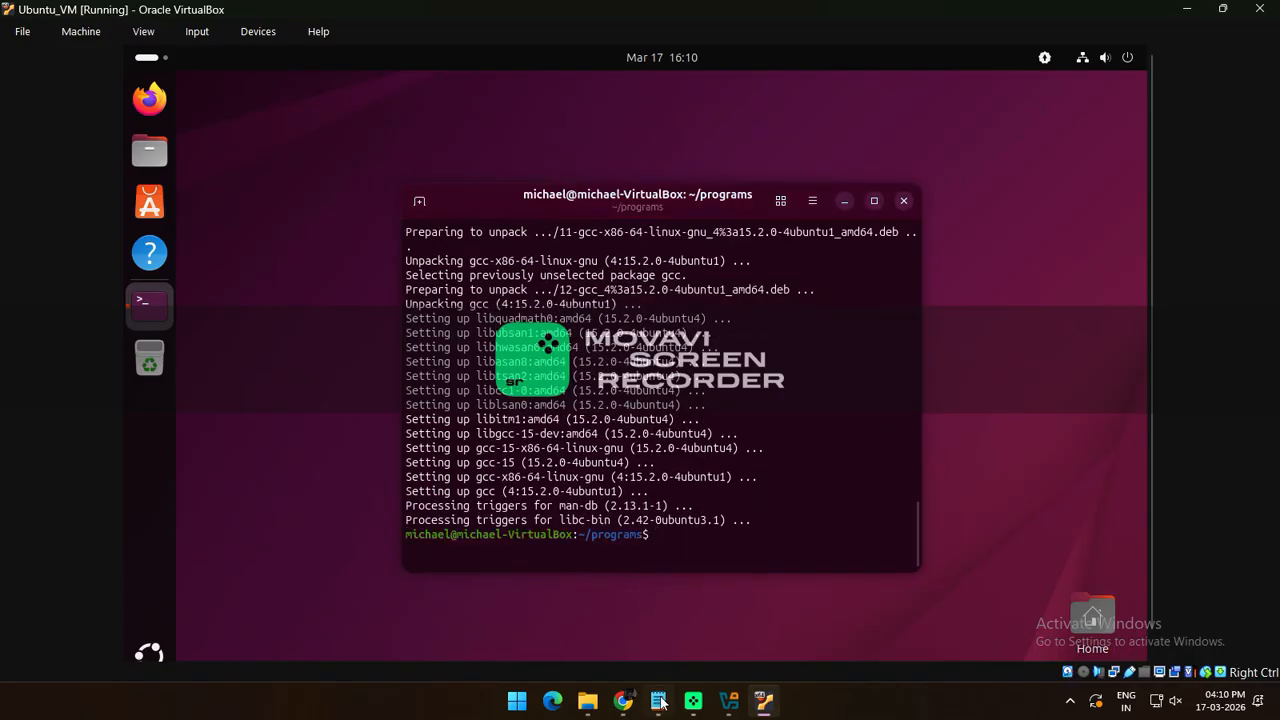
{"action": "left_click", "coordinate": [640, 615]}
Append the line 'installed GCC - c compiler in Ubuntu' to the Notepad notes, then return to the Ubuntu VM
{"action": "left_click", "coordinate": [571, 509]}
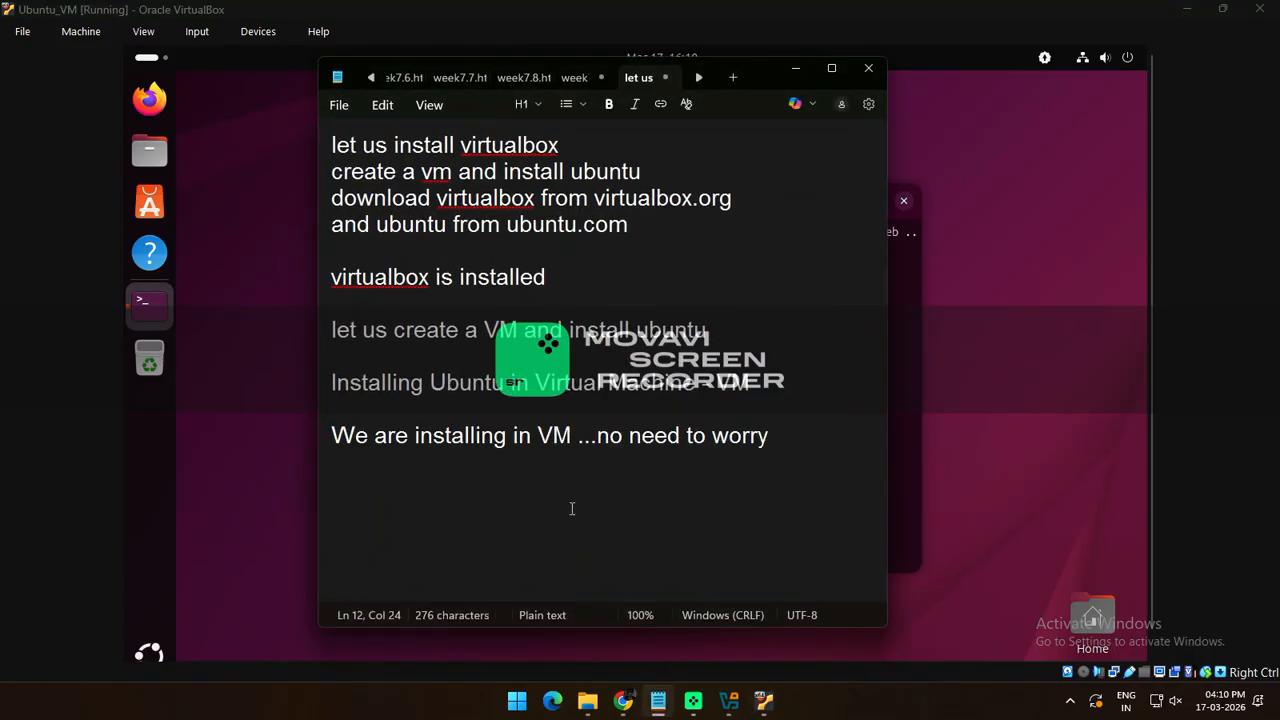
{"action": "key", "text": "End"}
{"action": "key", "text": "Return"}
{"action": "key", "text": "Return"}
{"action": "type", "text": "i"}
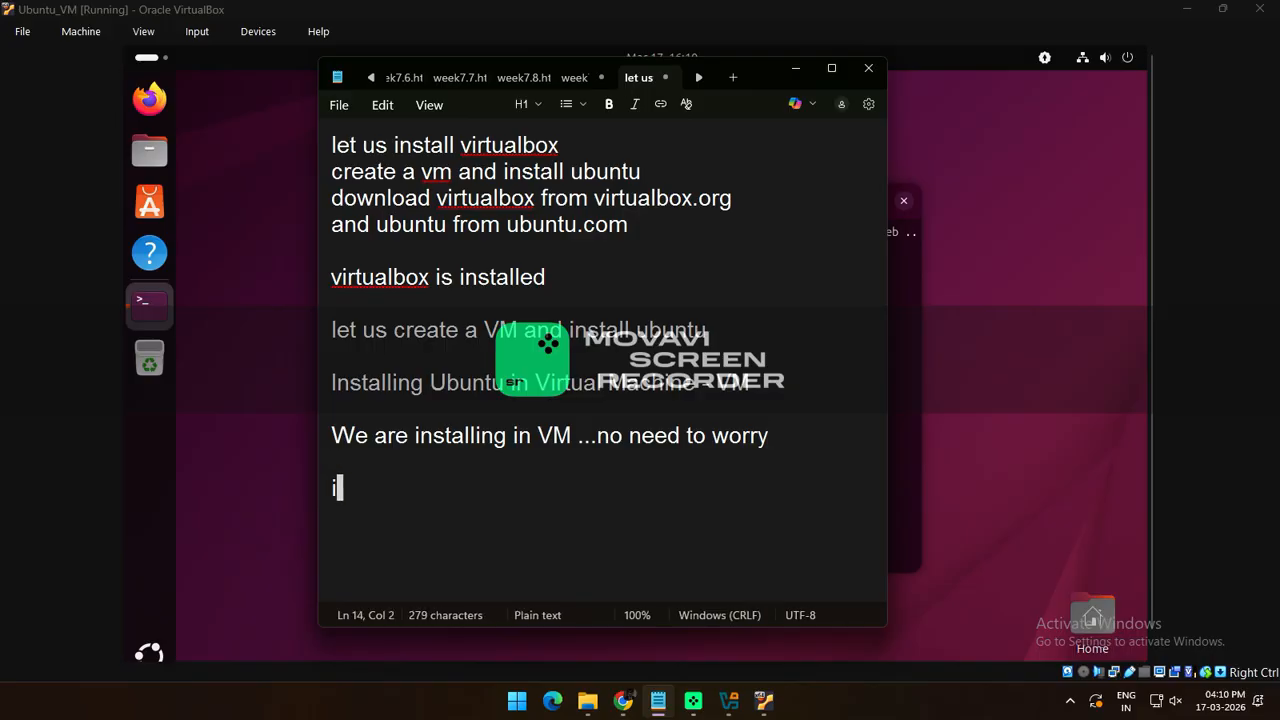
{"action": "type", "text": "nstalled GCC"}
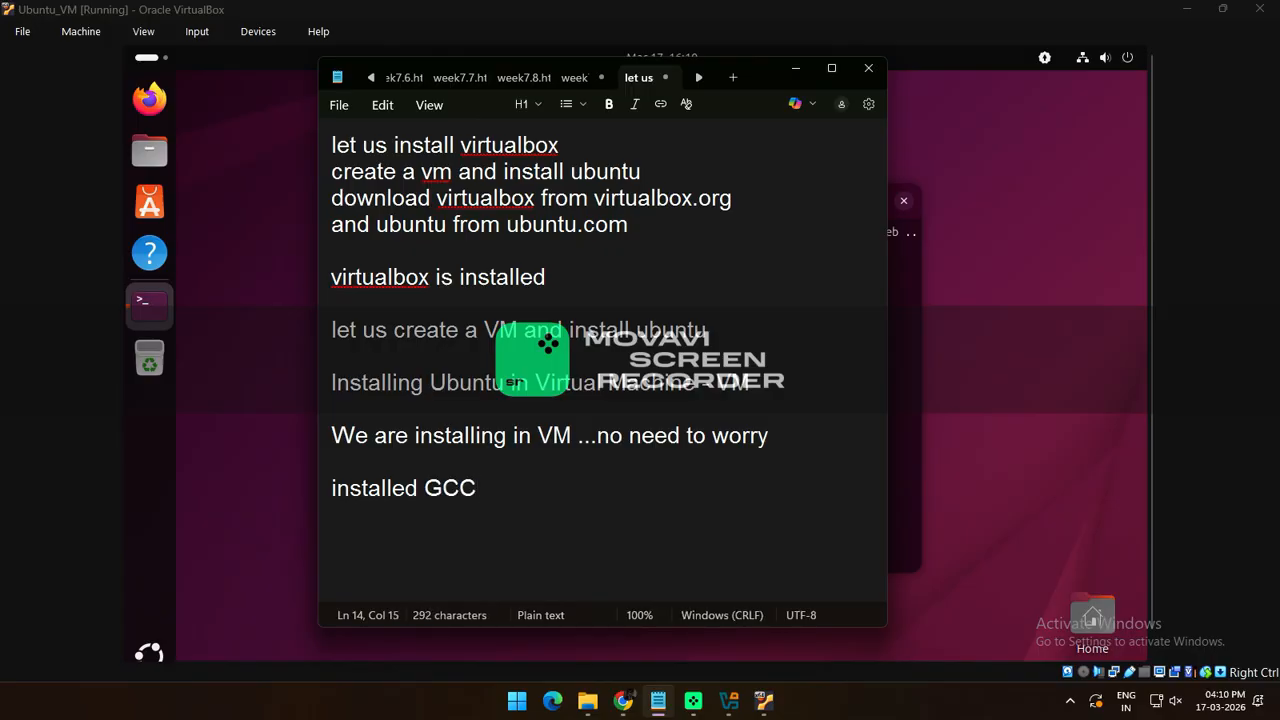
{"action": "type", "text": " - c com"}
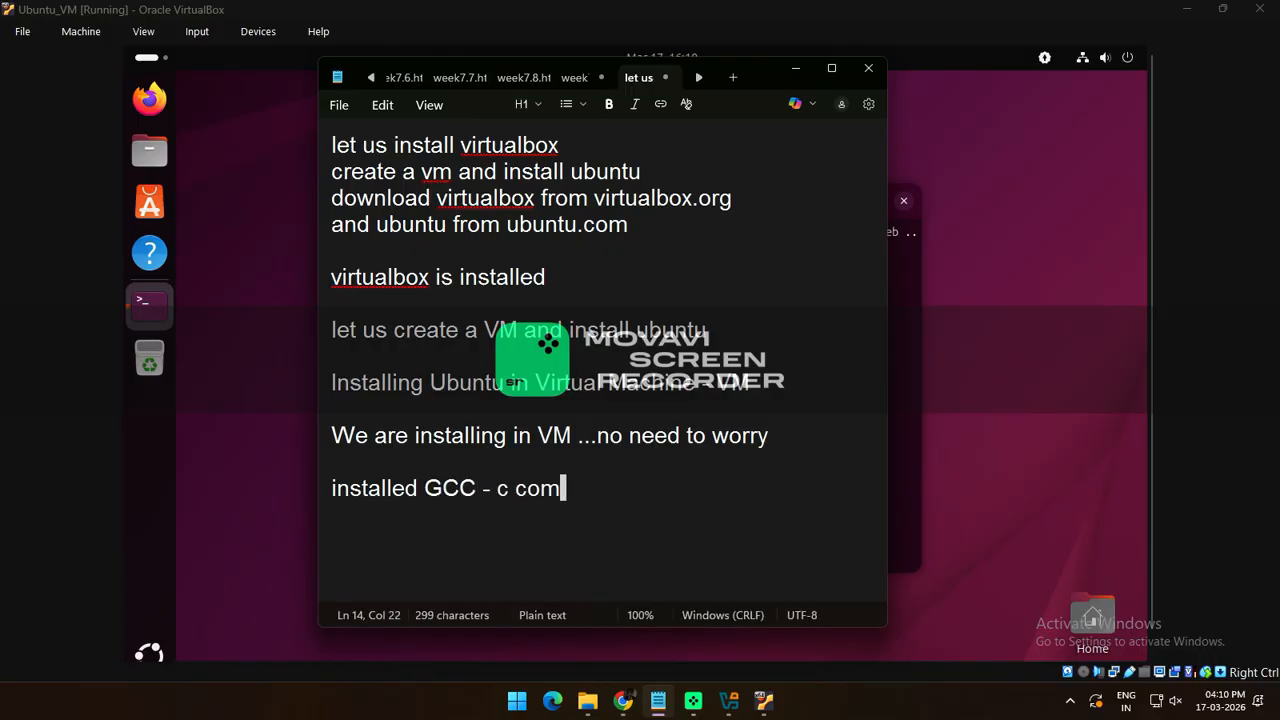
{"action": "type", "text": "piler in"}
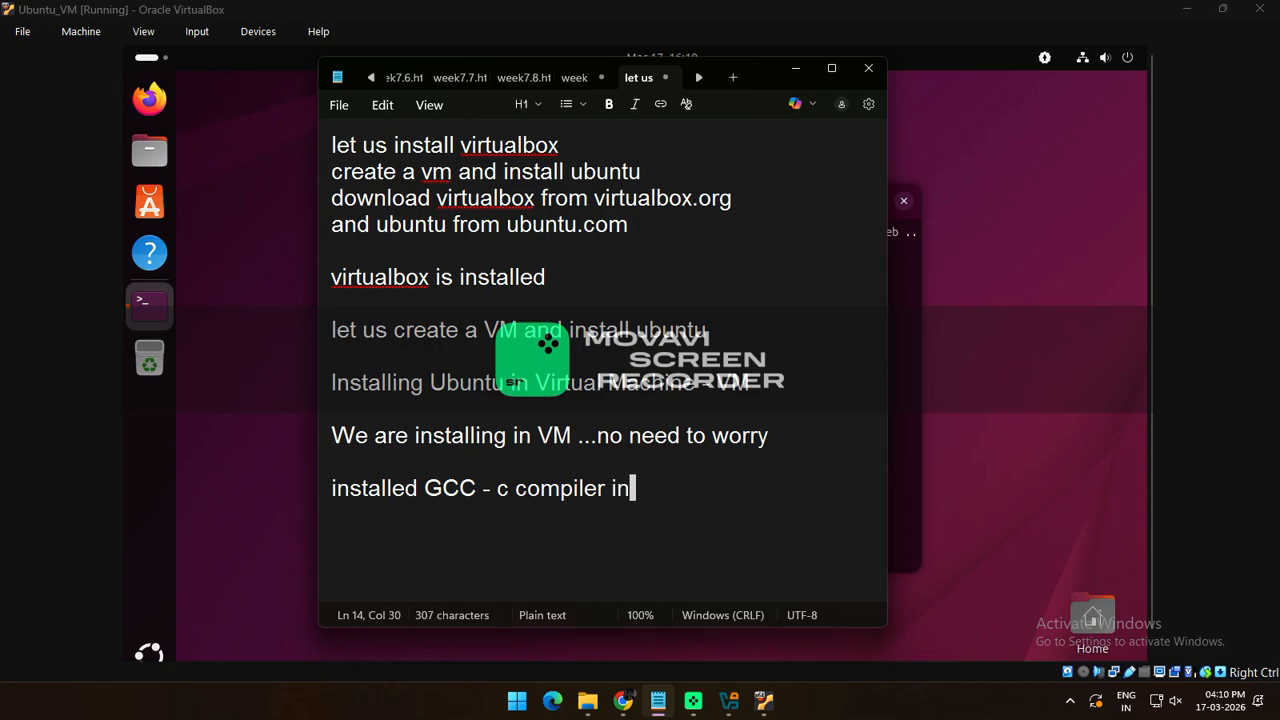
{"action": "type", "text": " Ubuntu"}
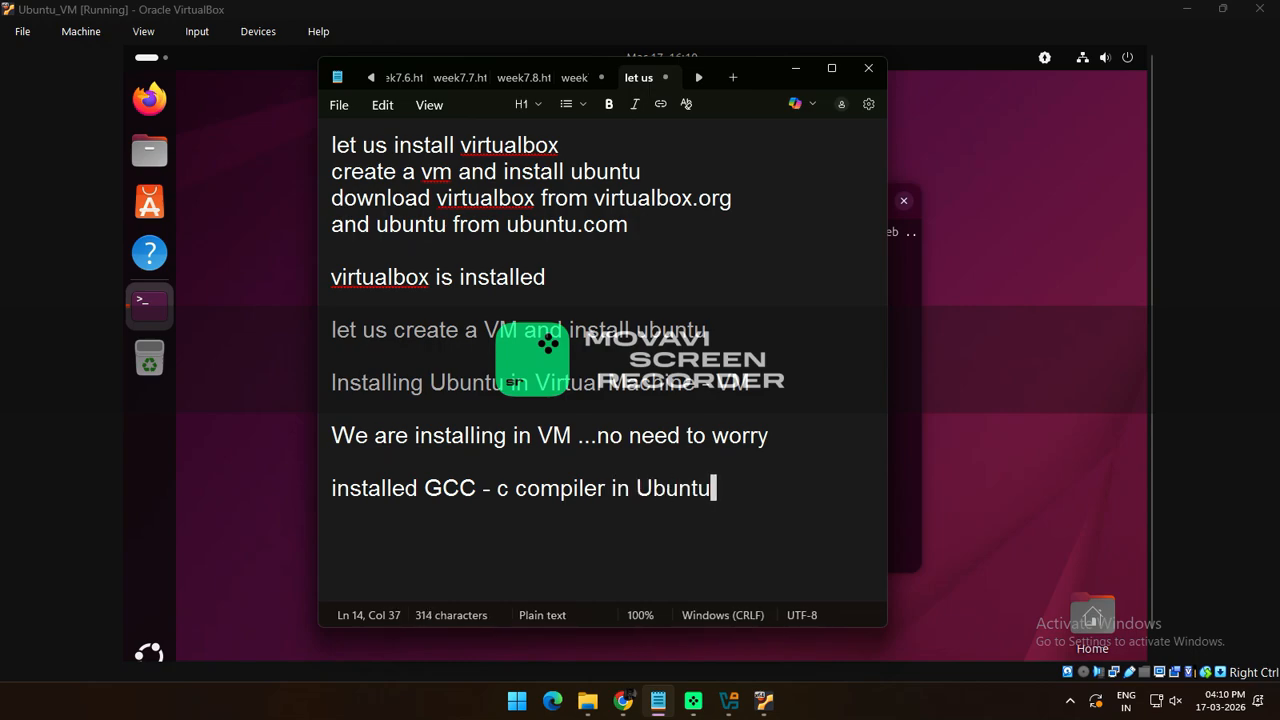
{"action": "key", "text": "alt+Tab"}
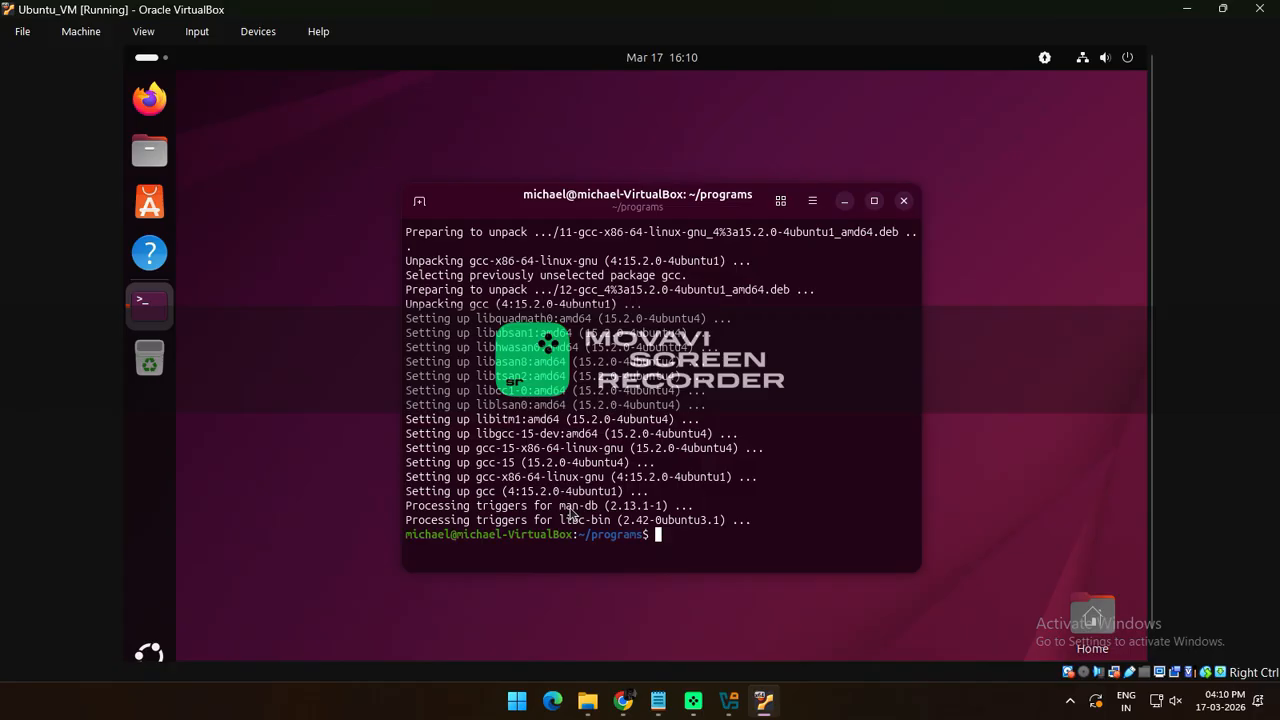
Compile welcome.c with gcc and run ./a.out, selecting the printed 'Welcome to C Programming in Ubuntu' message
{"action": "type", "text": "gcc welcome.c"}
{"action": "key", "text": "Return"}
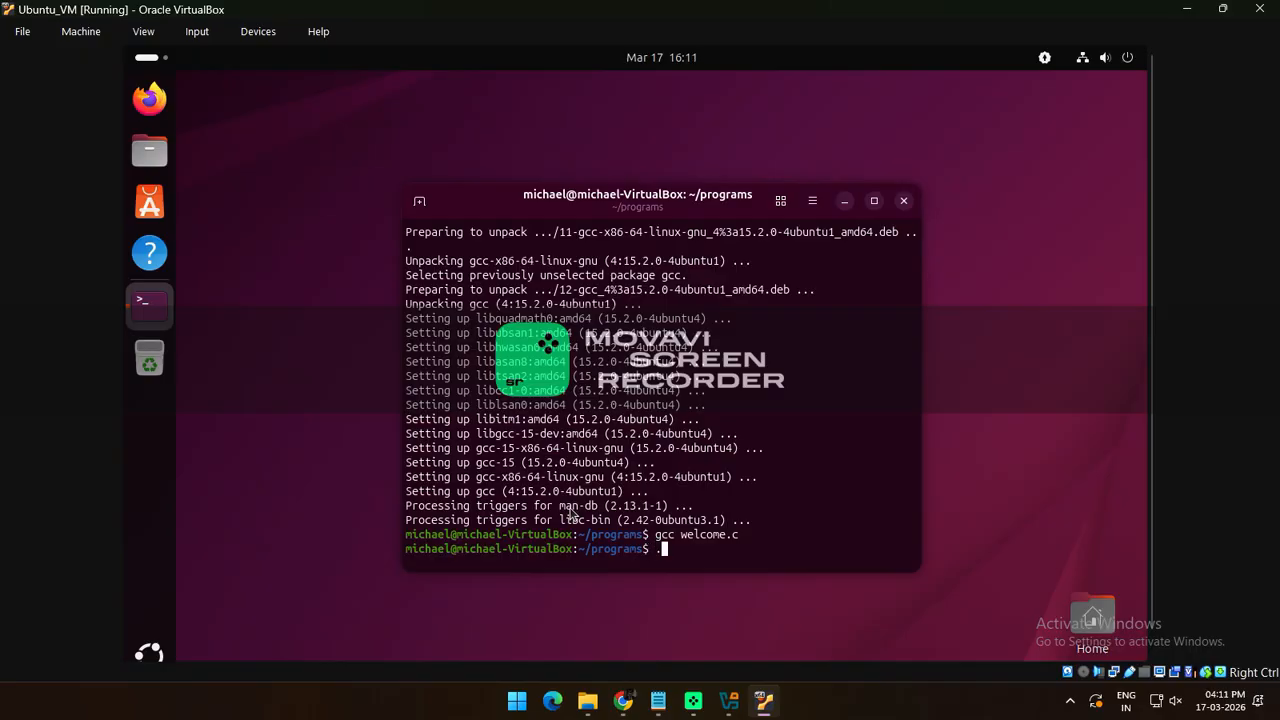
{"action": "type", "text": "./a.out"}
{"action": "key", "text": "Return"}
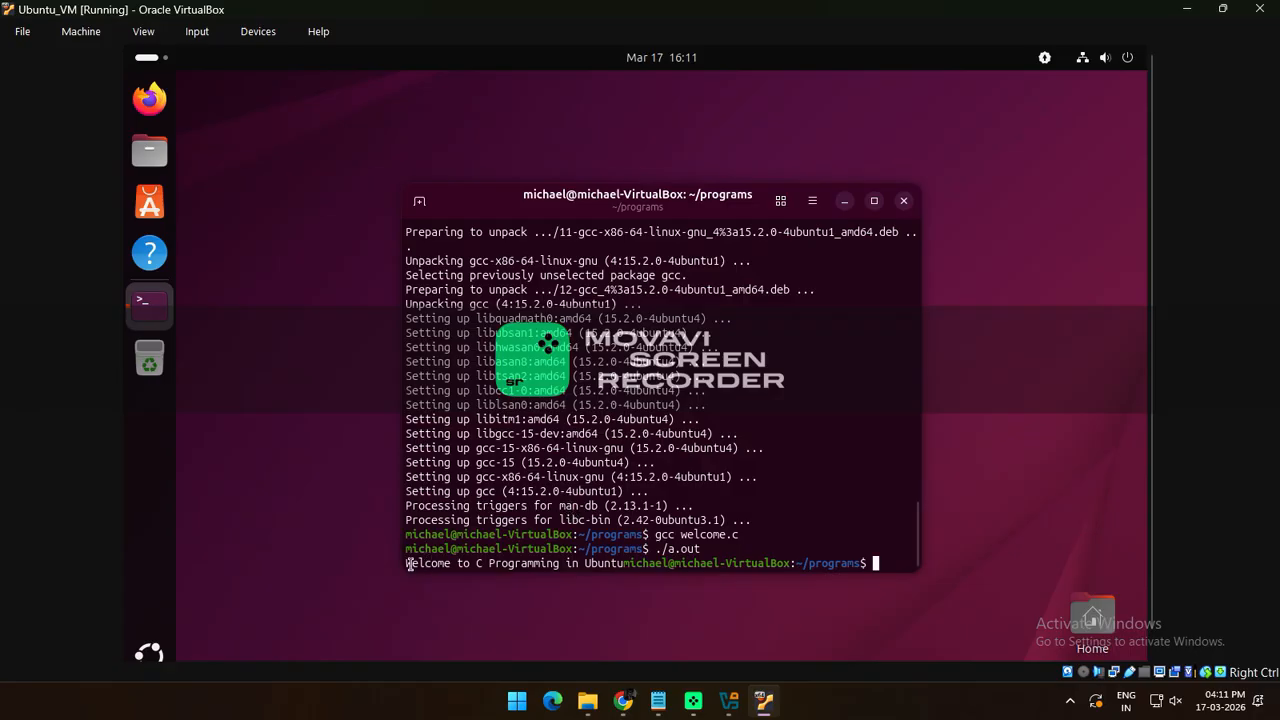
{"action": "left_click_drag", "start_coordinate": [409, 563], "coordinate": [622, 563]}
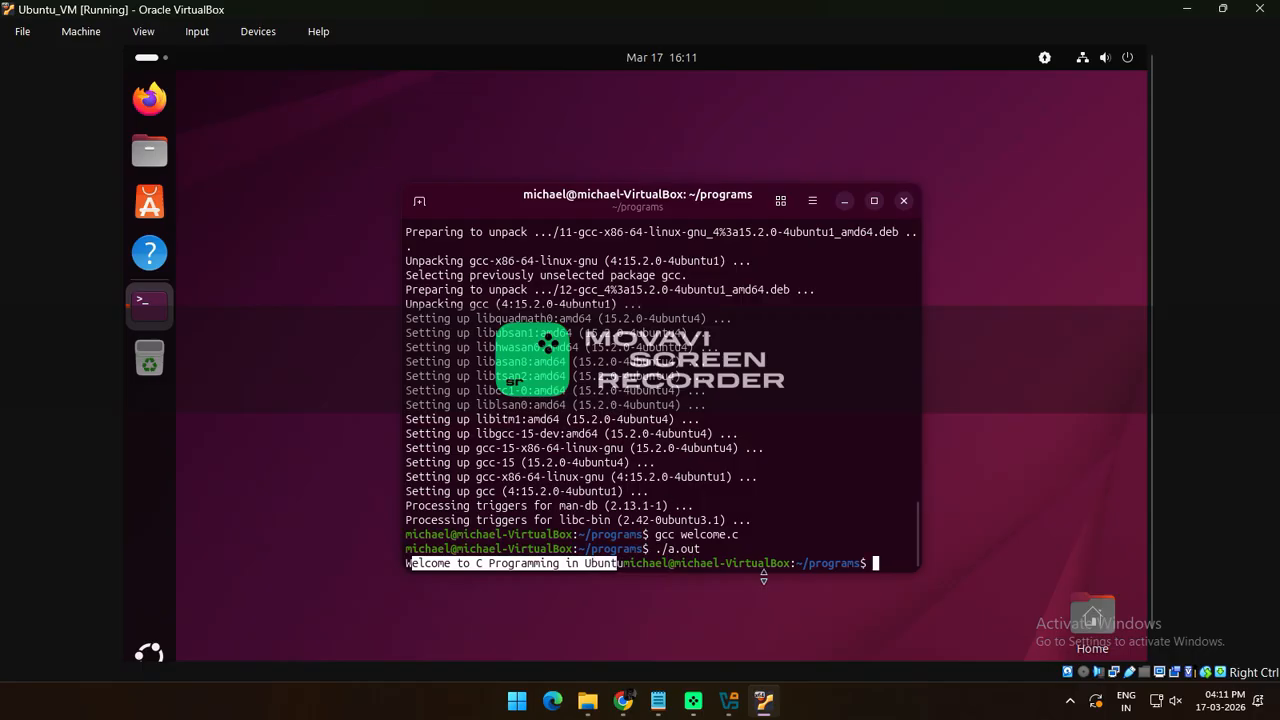
{"action": "left_click", "coordinate": [660, 701]}
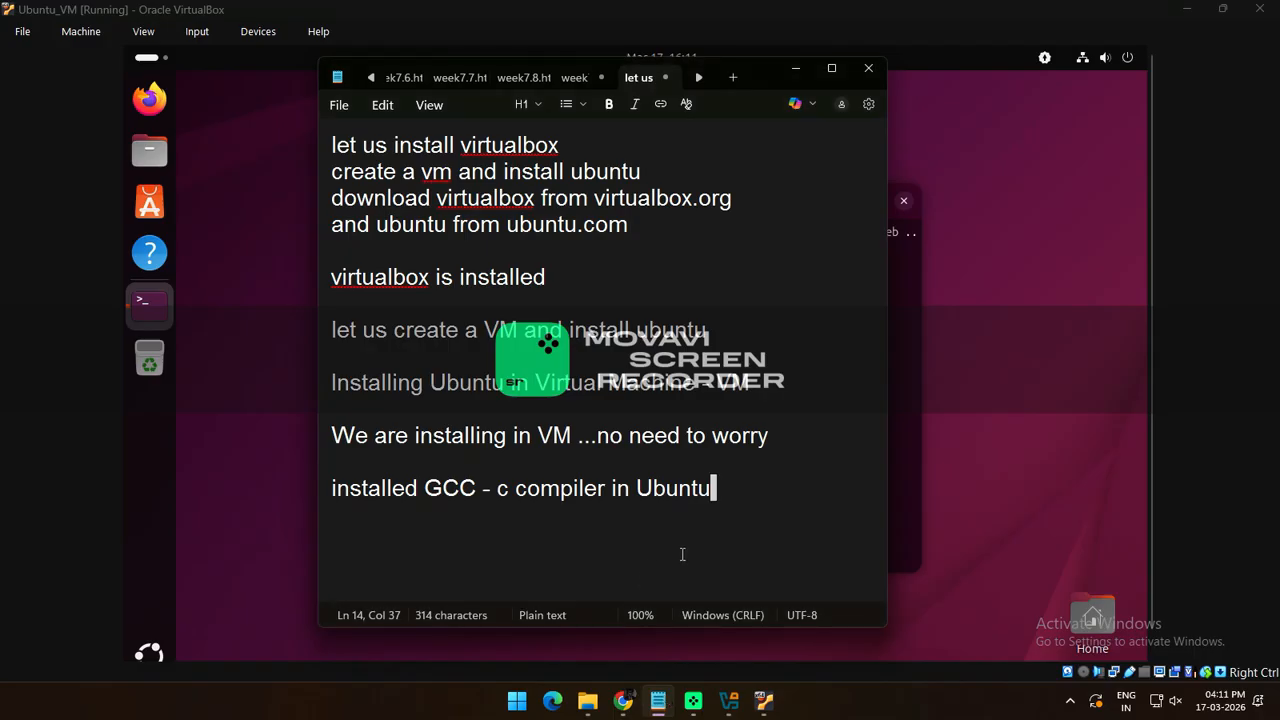
Clear the old notes and write 'virtualbox is installed' and 'vm is created' as the first lines
{"action": "key", "text": "ctrl+a"}
{"action": "key", "text": "BackSpace"}
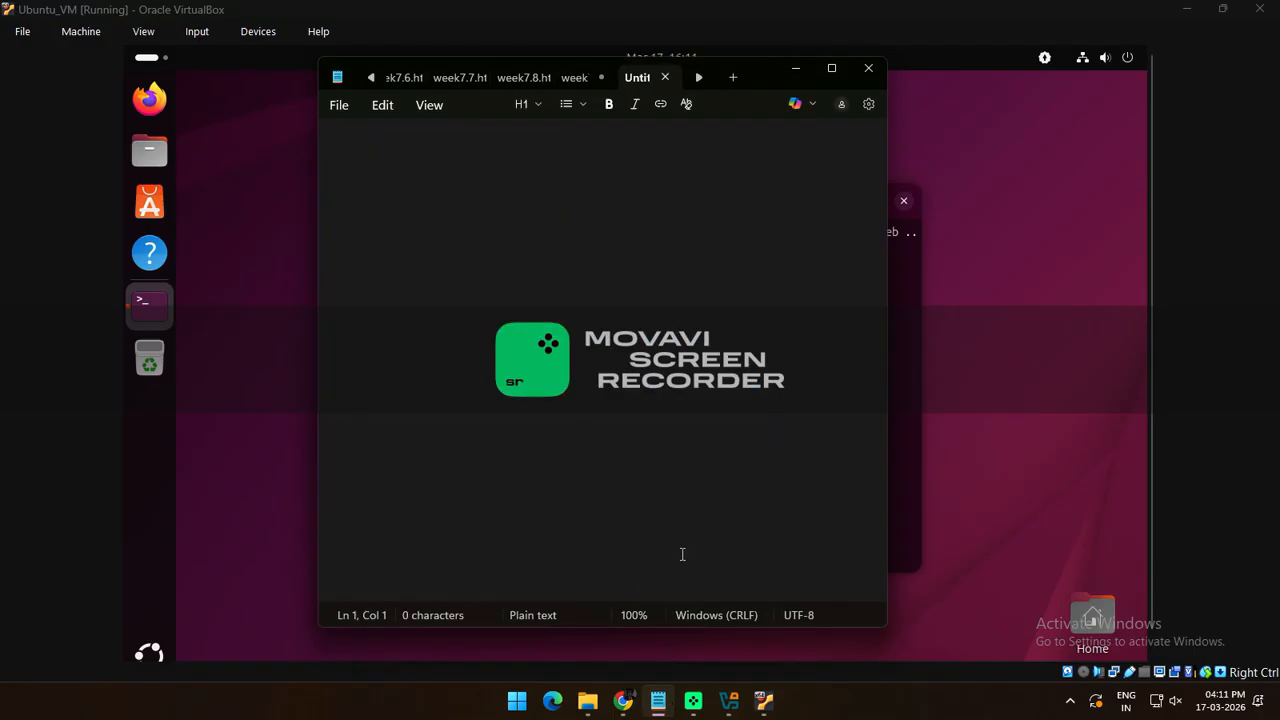
{"action": "type", "text": "virtual"}
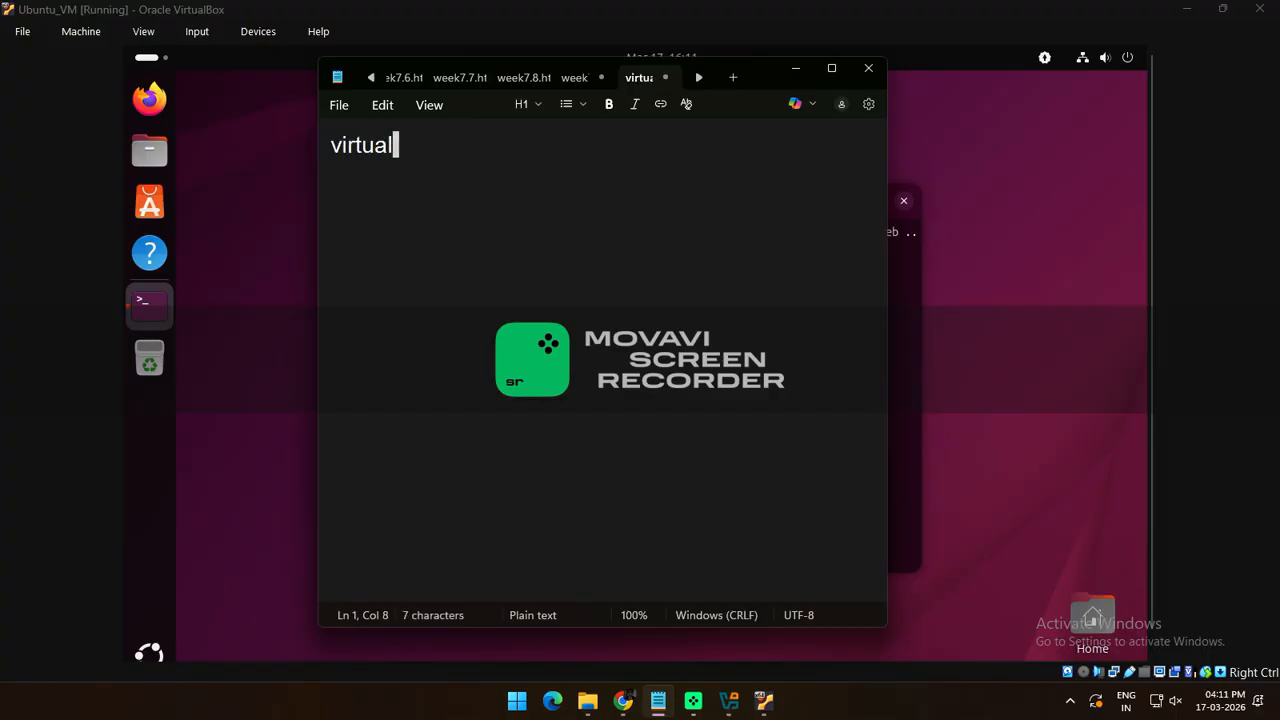
{"action": "type", "text": "box is in"}
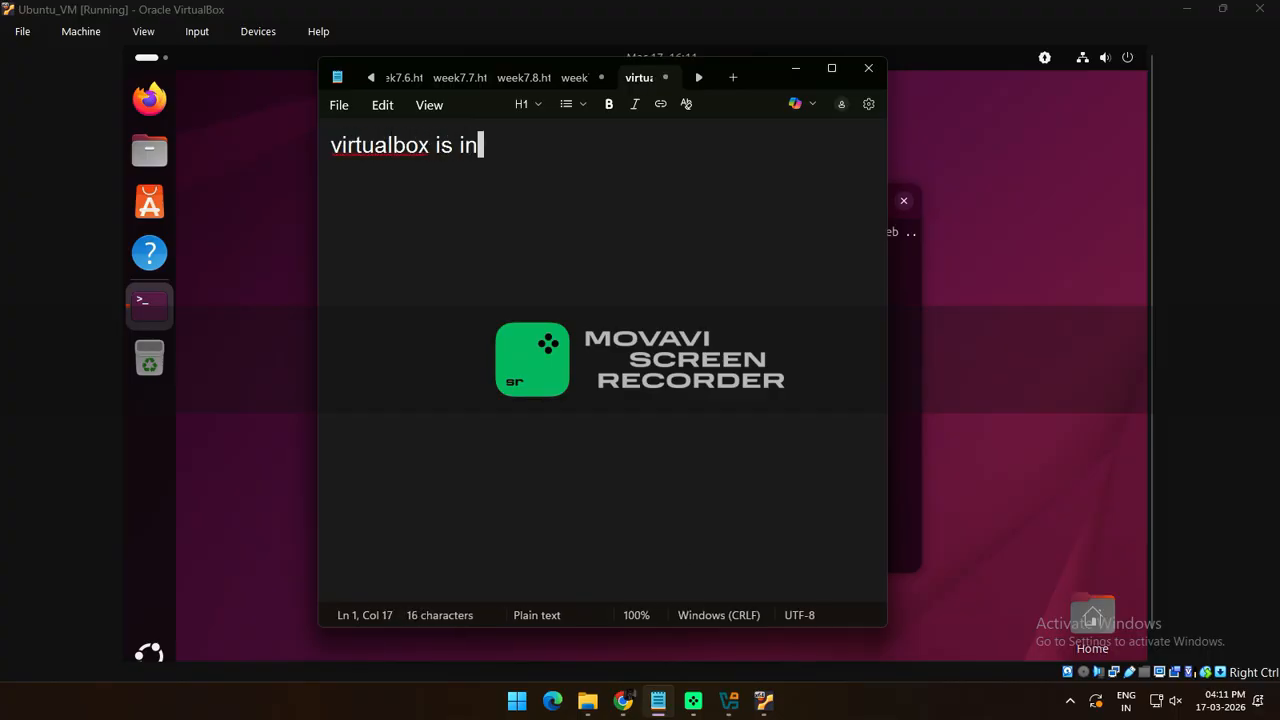
{"action": "type", "text": "stalled"}
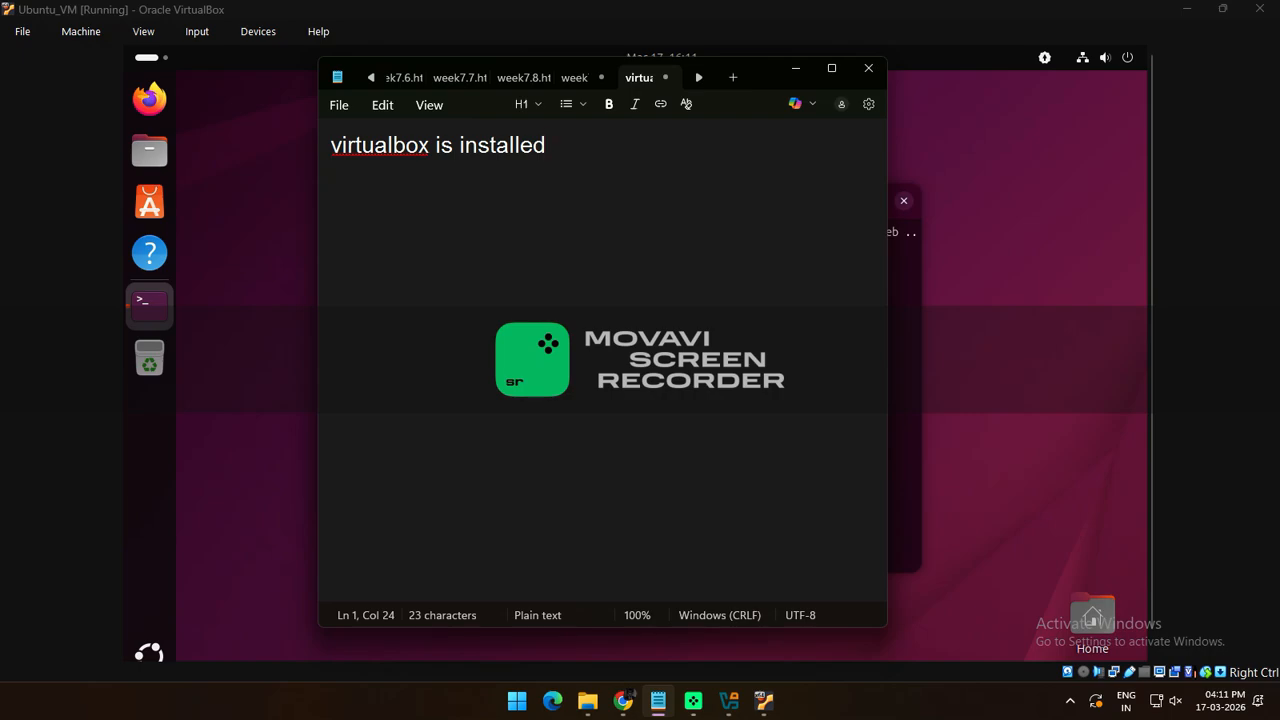
{"action": "key", "text": "Return"}
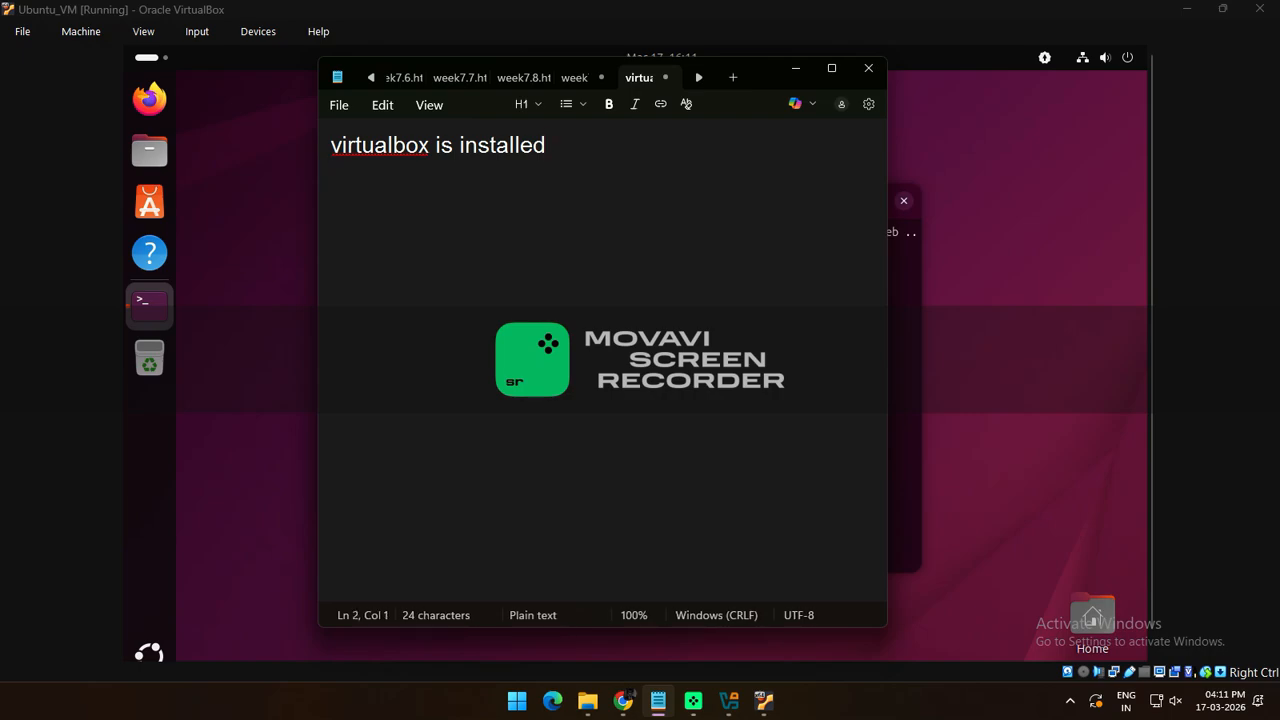
{"action": "type", "text": "ubunt"}
{"action": "key", "text": "BackSpace"}
{"action": "key", "text": "BackSpace"}
{"action": "key", "text": "BackSpace"}
{"action": "key", "text": "BackSpace"}
{"action": "key", "text": "BackSpace"}
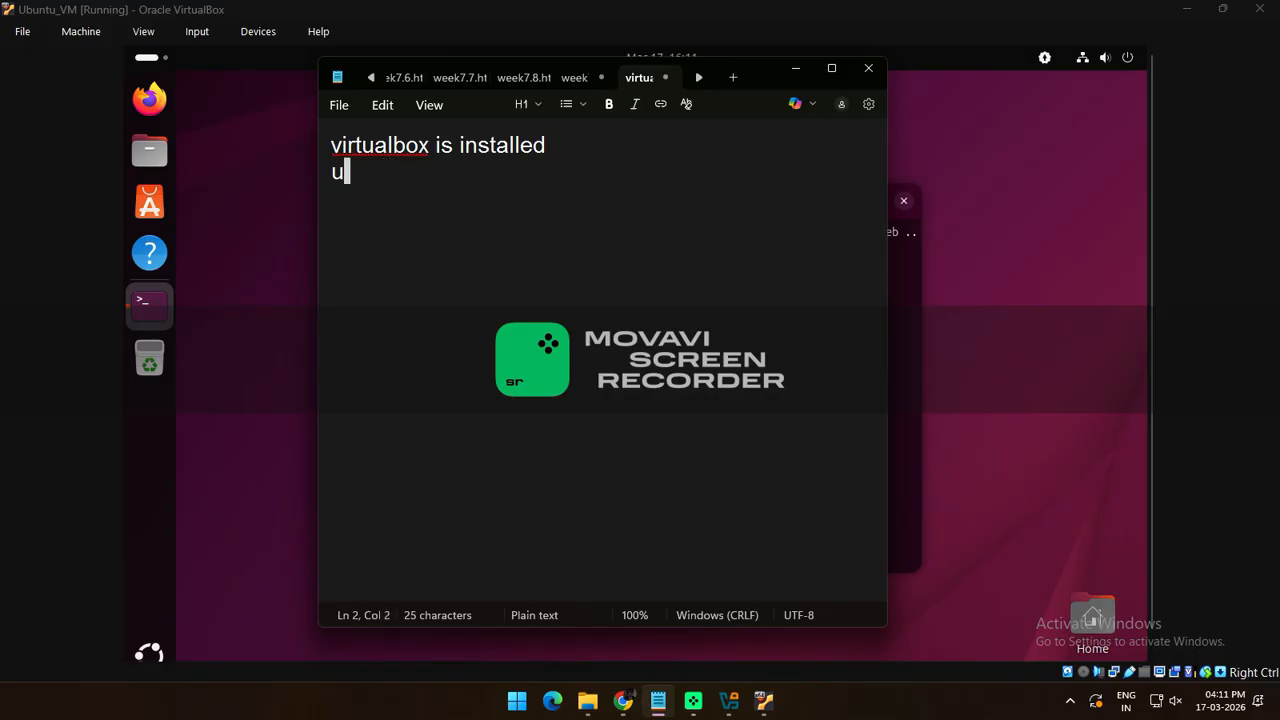
{"action": "type", "text": "vm ius"}
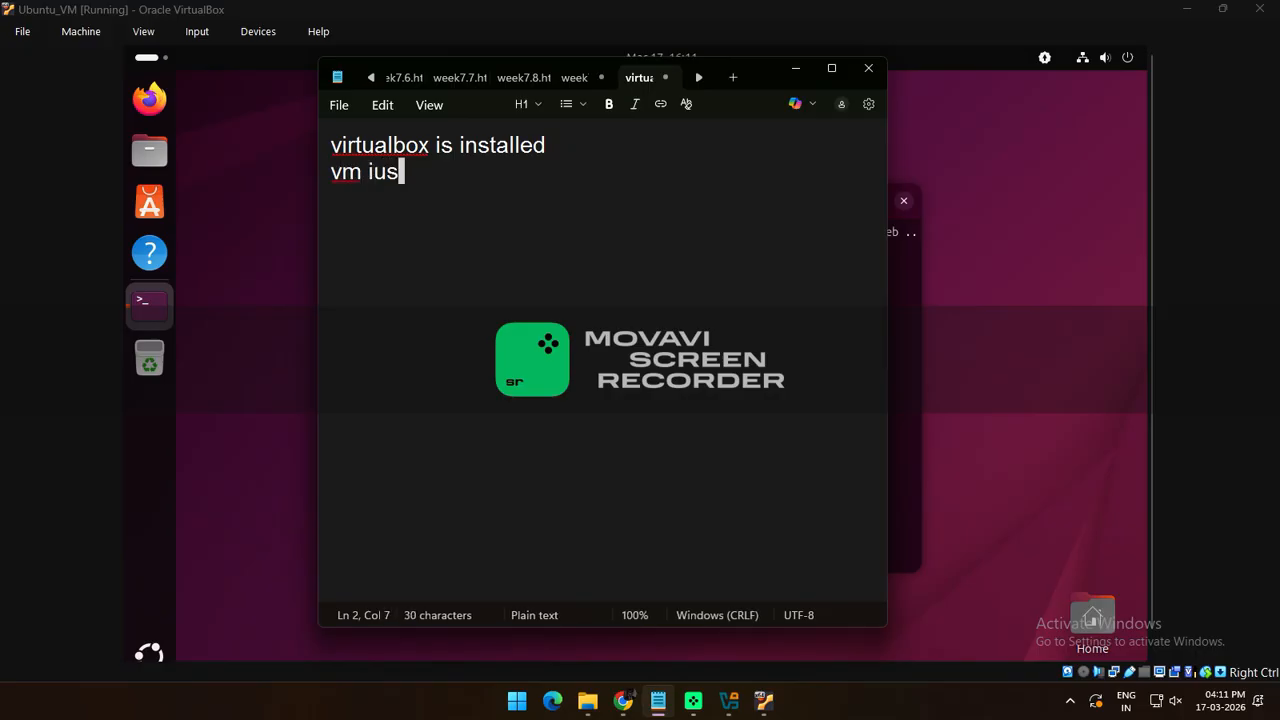
{"action": "type", "text": " created"}
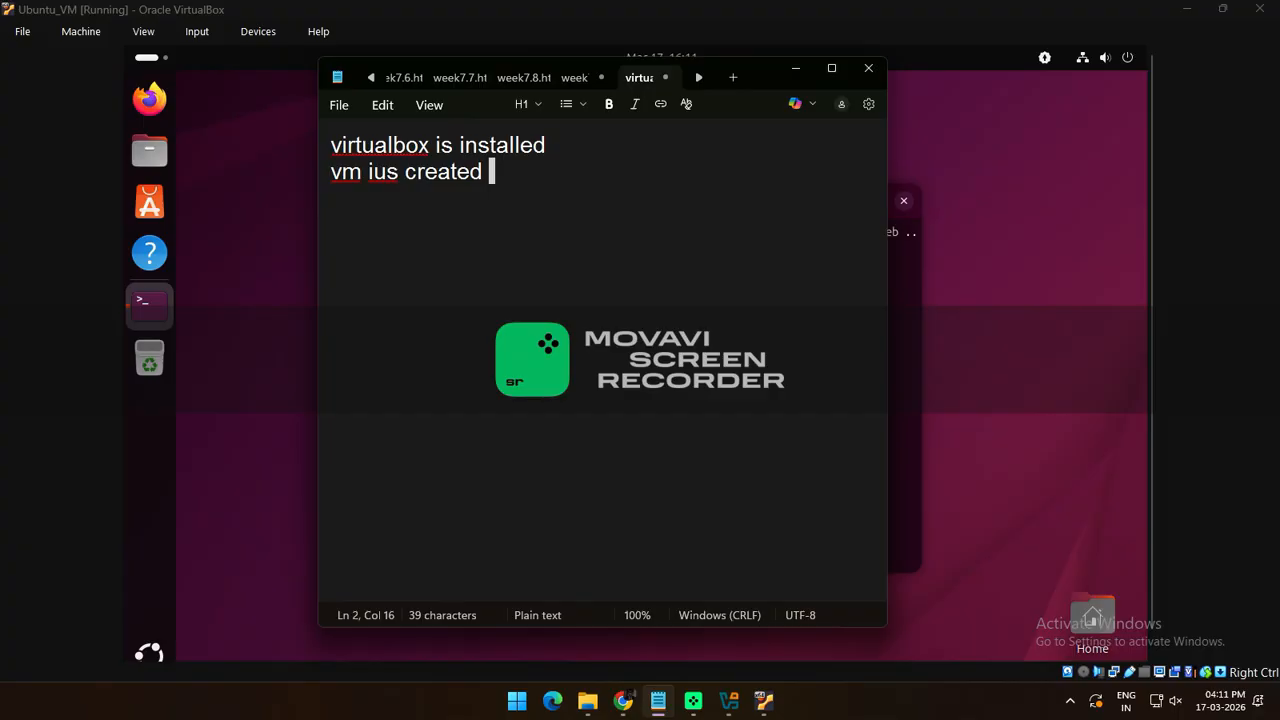
{"action": "left_click", "coordinate": [388, 172]}
{"action": "key", "text": "BackSpace"}
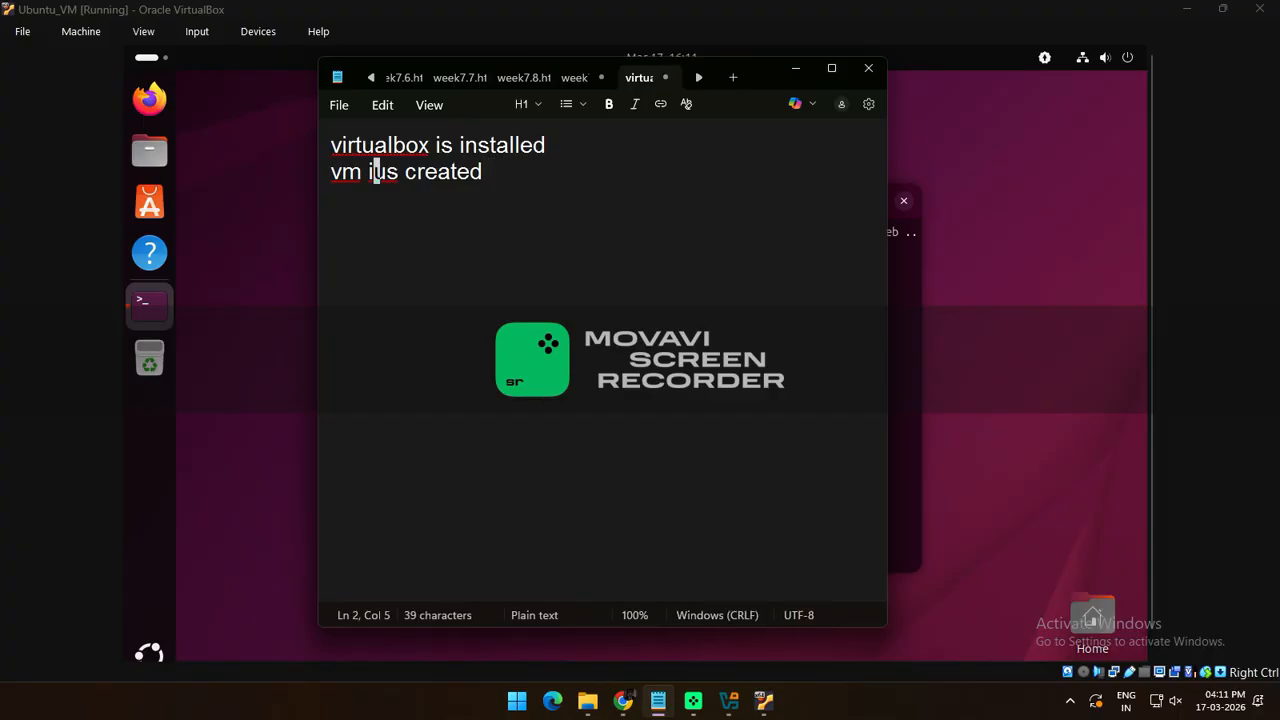
{"action": "key", "text": "End"}
{"action": "key", "text": "Return"}
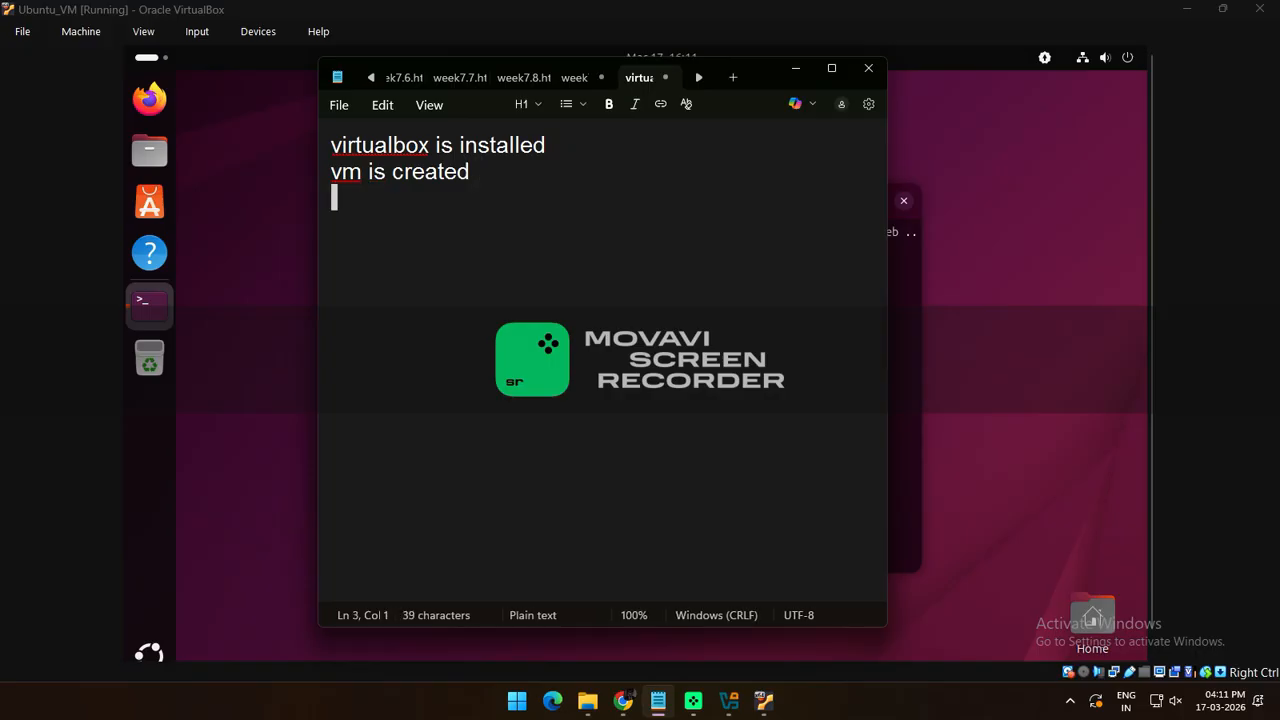
Add lines 'ubuntu is installed', 'GCC is installed', 'C program is compiled and executed', and 'DONE'
{"action": "type", "text": "ub"}
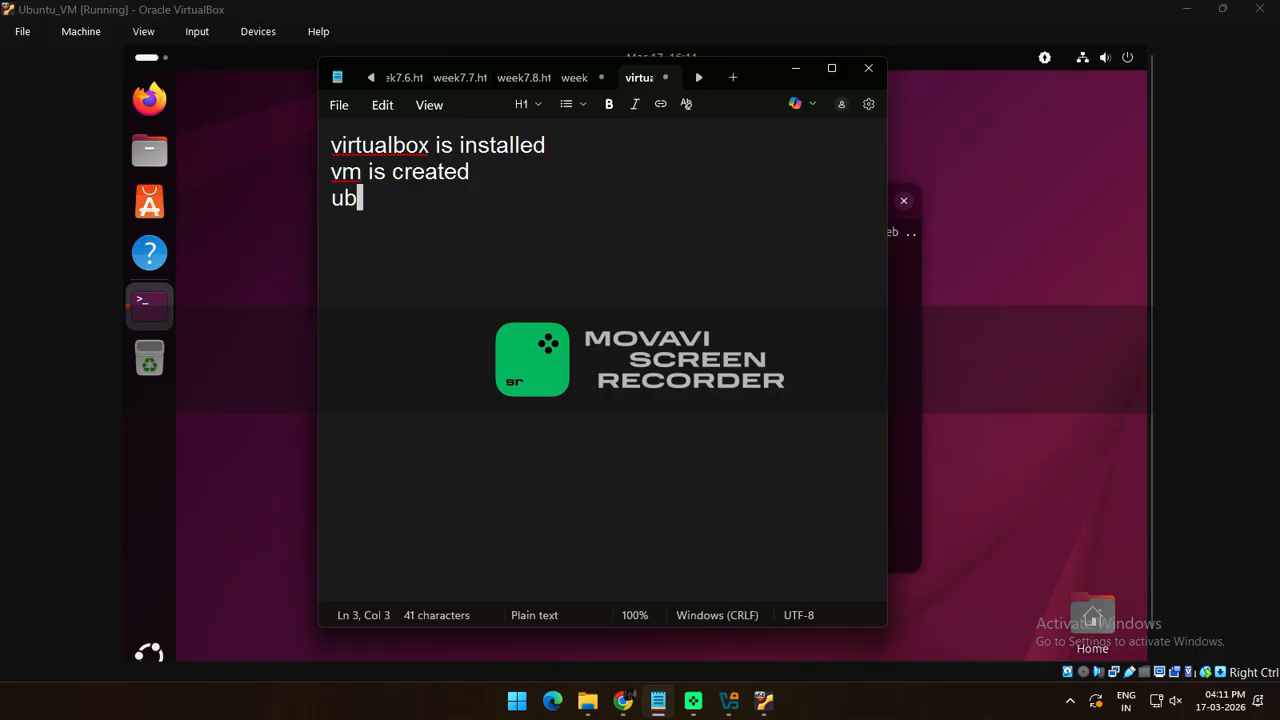
{"action": "type", "text": "untu is installed"}
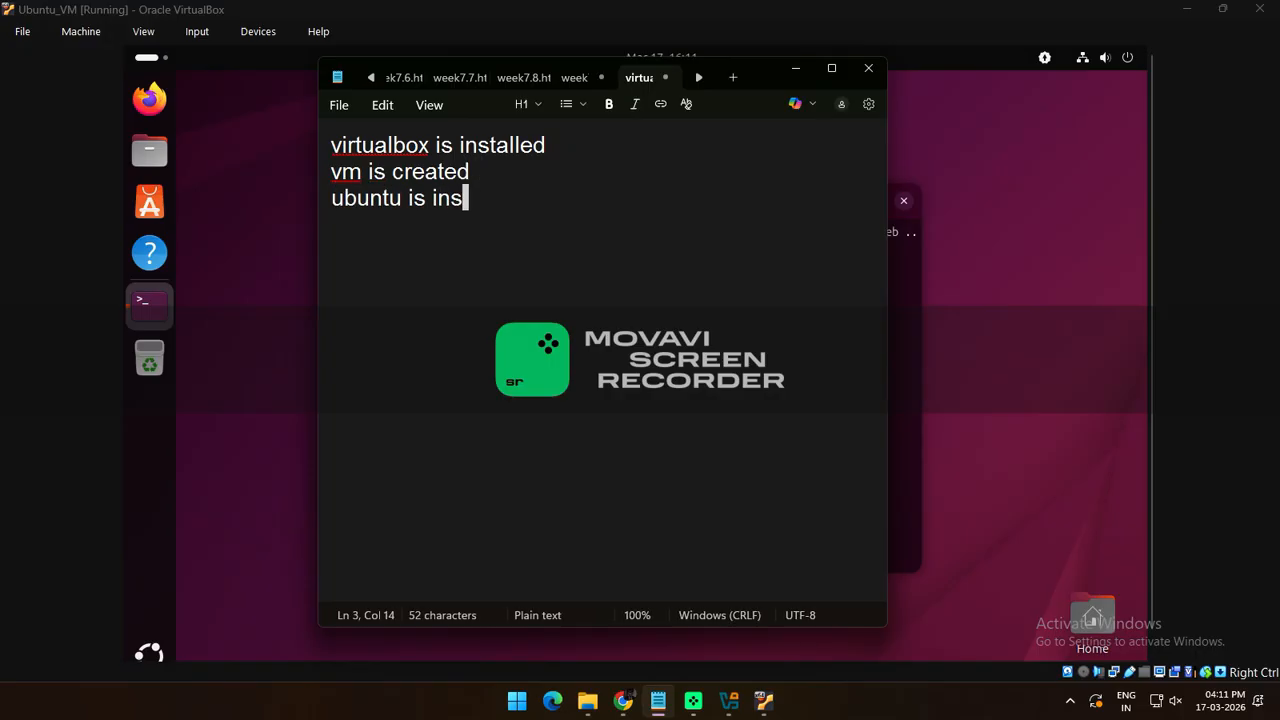
{"action": "key", "text": "Return"}
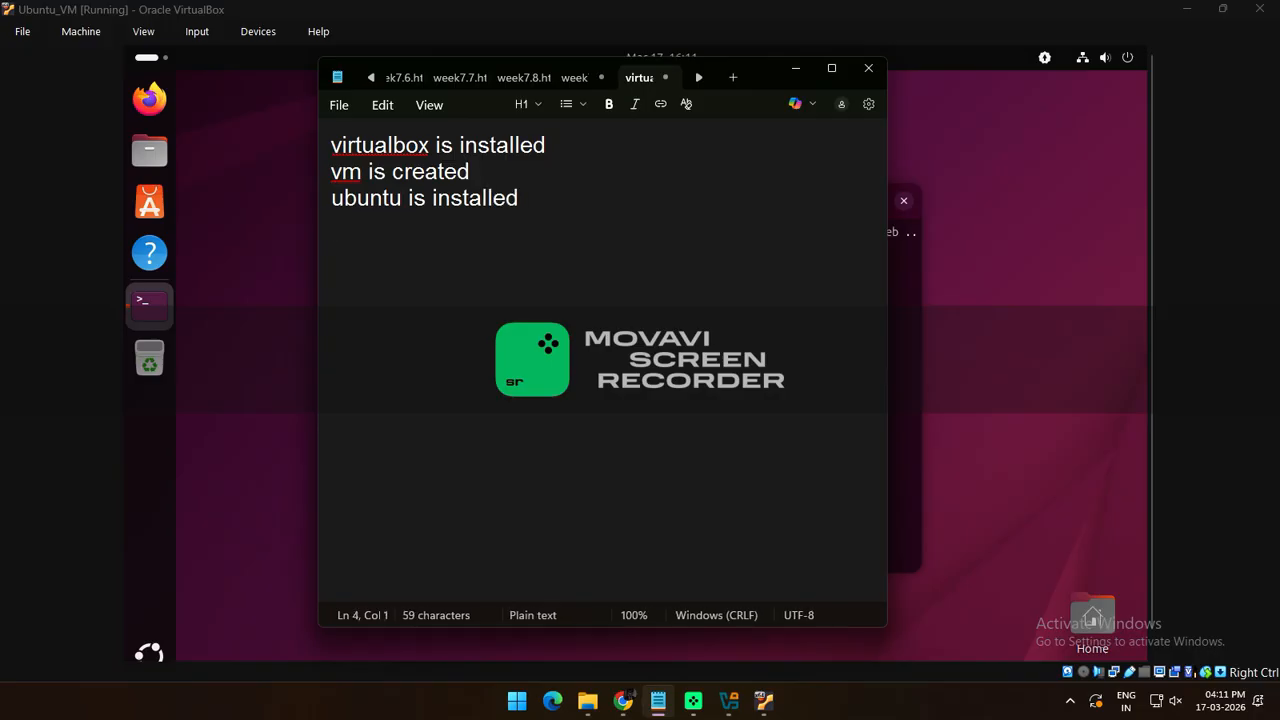
{"action": "type", "text": "GCC is"}
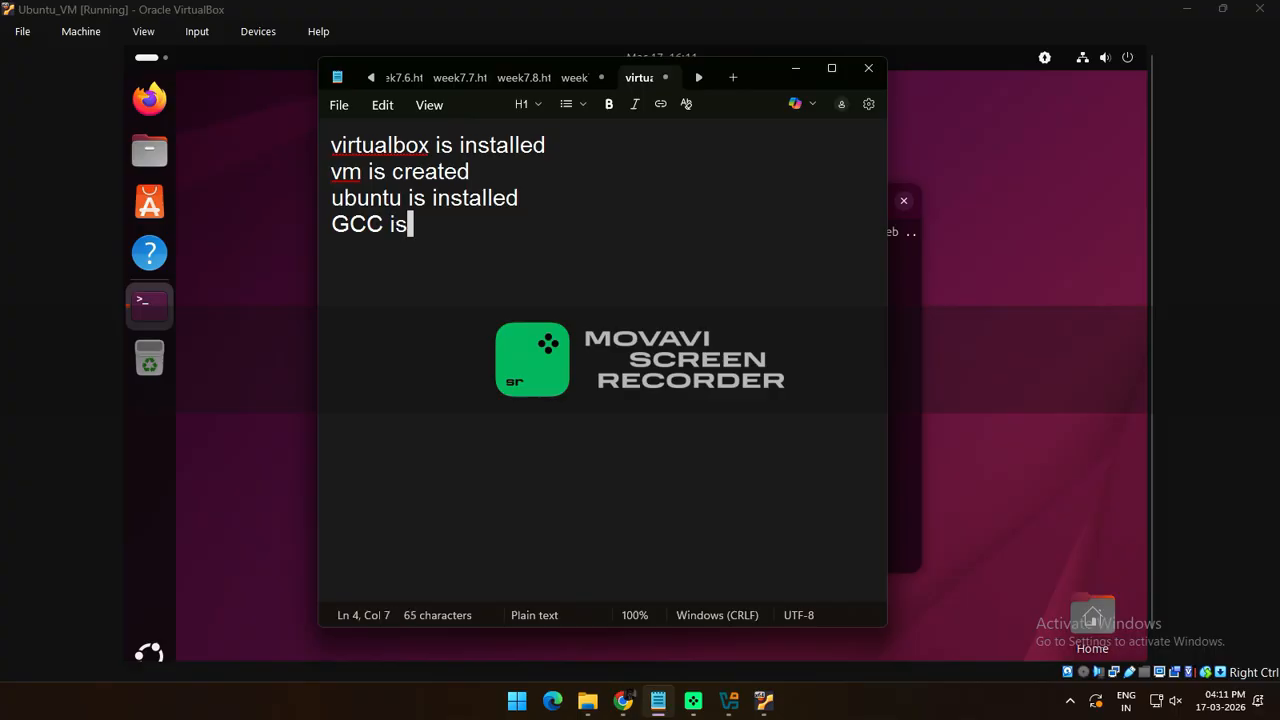
{"action": "type", "text": " installed"}
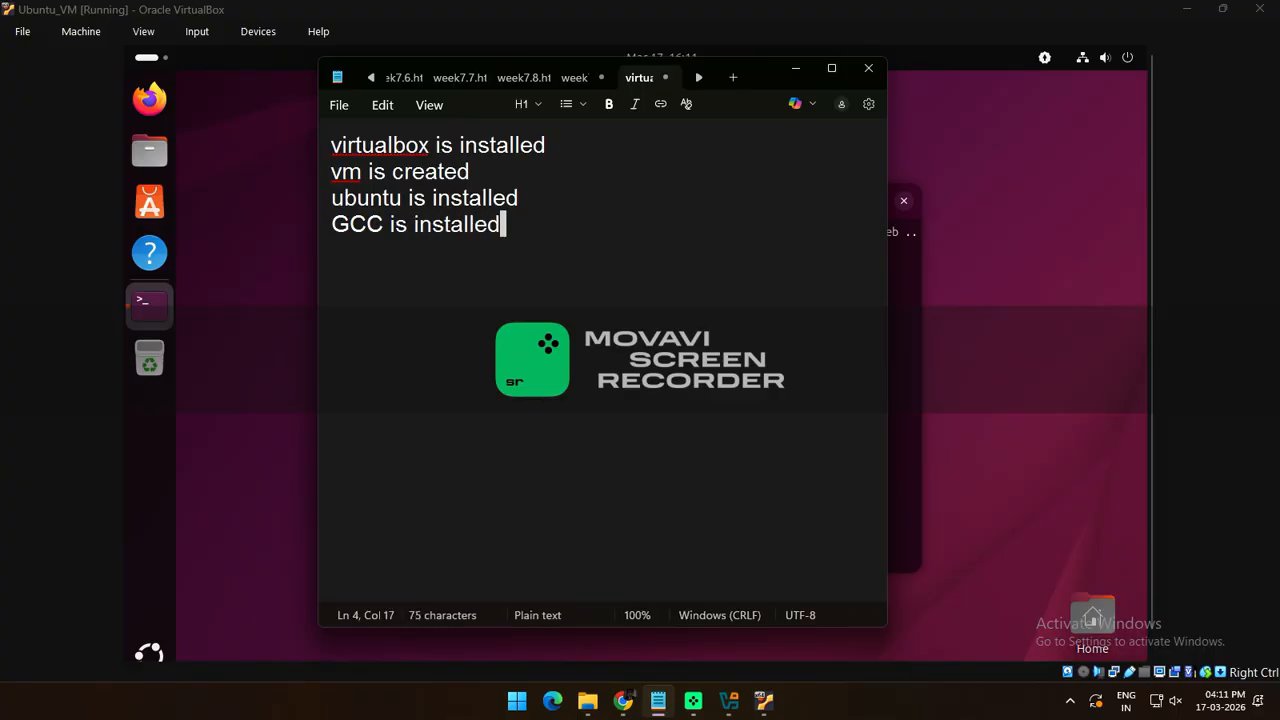
{"action": "key", "text": "Return"}
{"action": "type", "text": "C pro"}
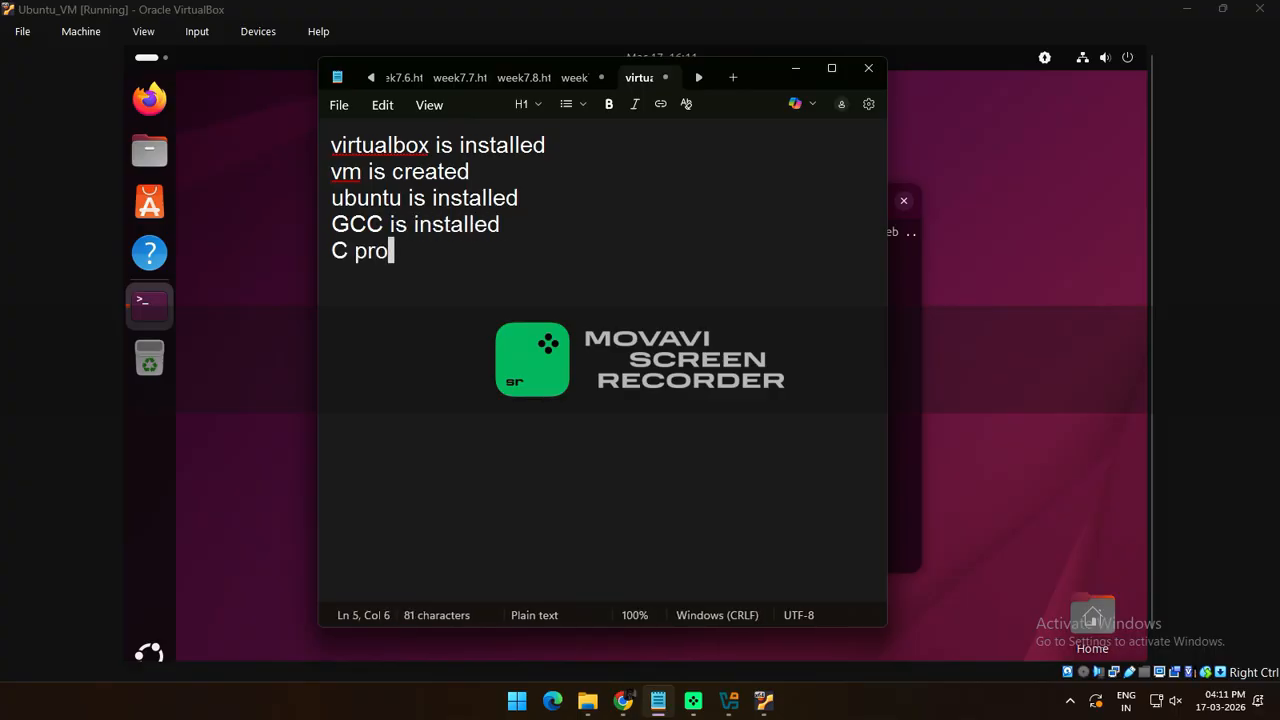
{"action": "type", "text": "gram is "}
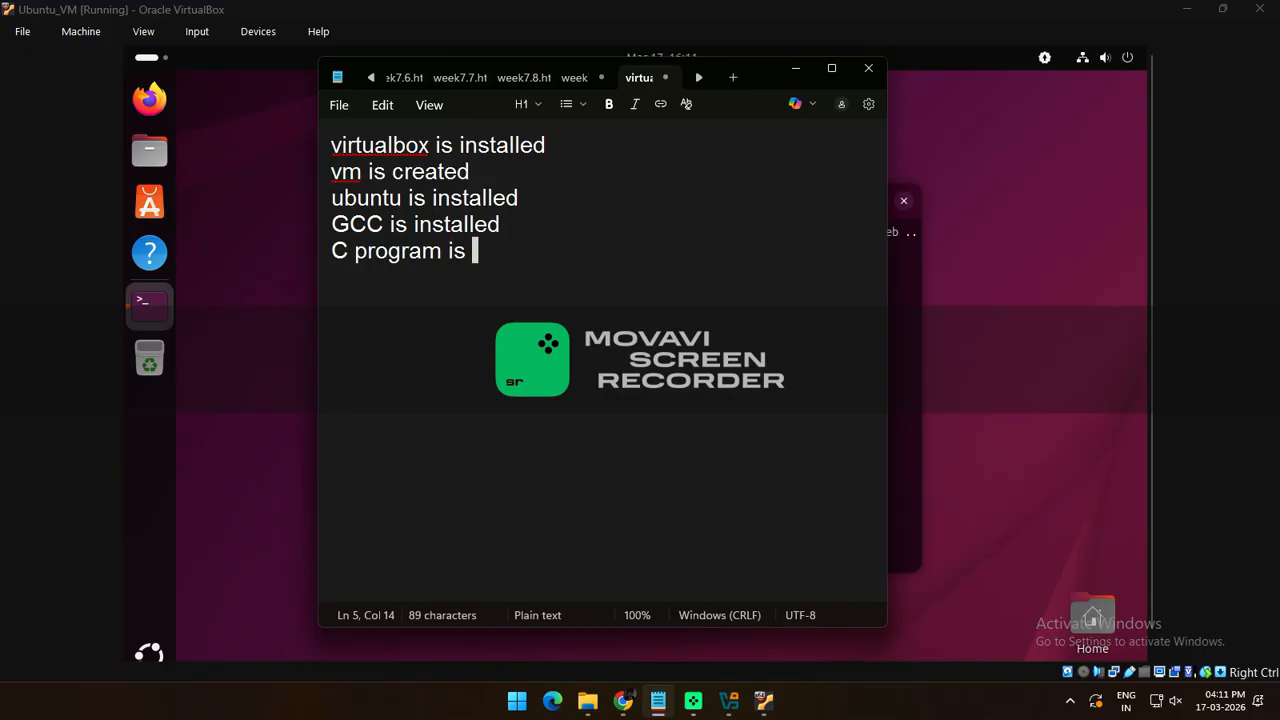
{"action": "type", "text": "co"}
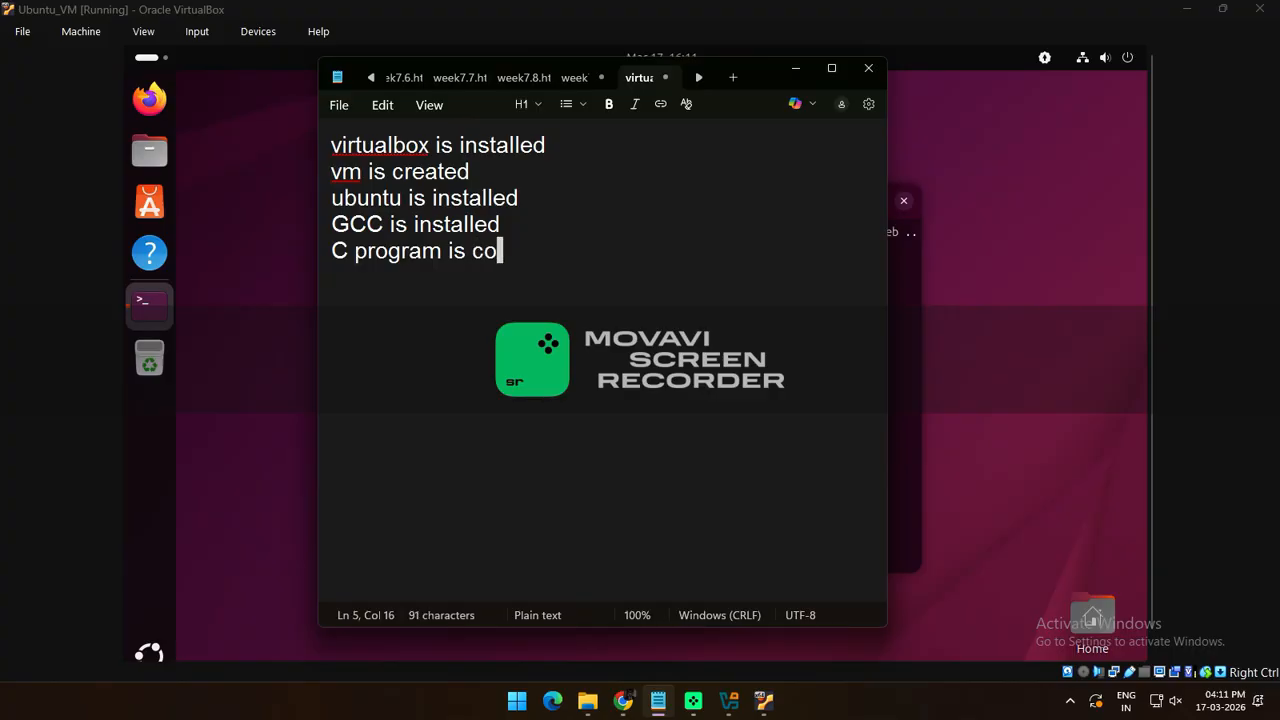
{"action": "type", "text": "piled a"}
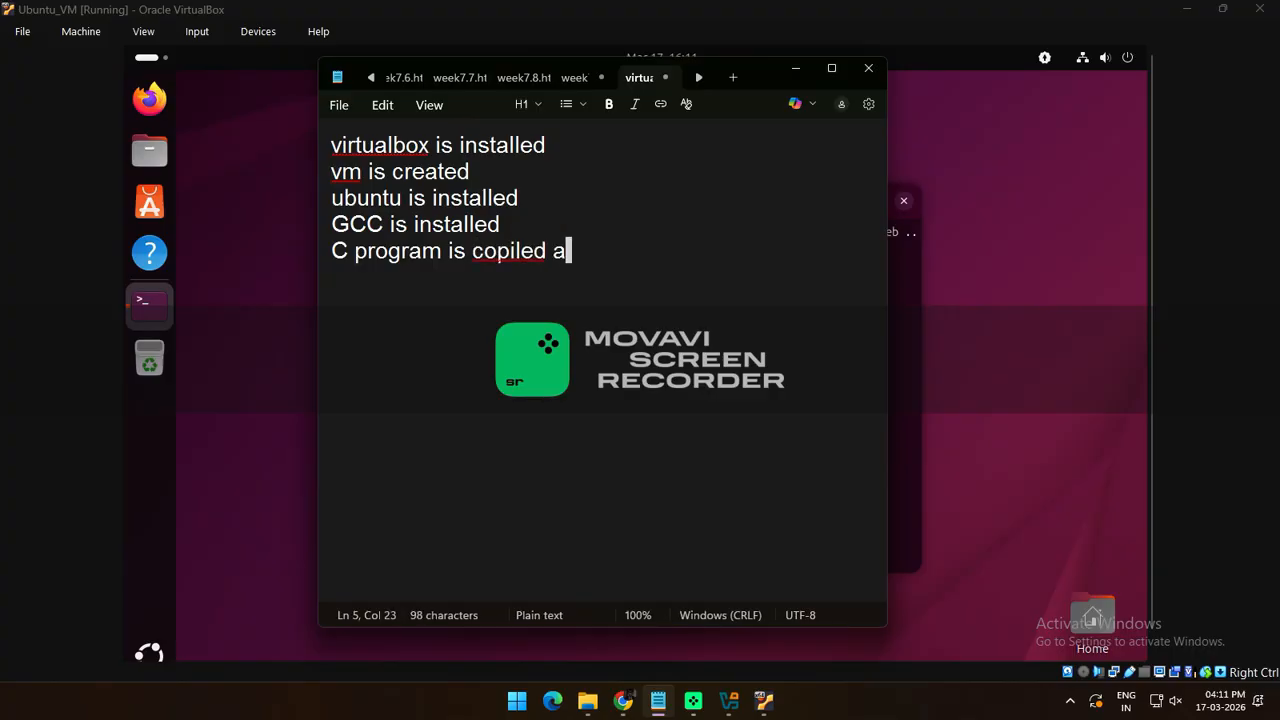
{"action": "key", "text": "BackSpace"}
{"action": "key", "text": "BackSpace"}
{"action": "key", "text": "BackSpace"}
{"action": "key", "text": "BackSpace"}
{"action": "key", "text": "BackSpace"}
{"action": "key", "text": "BackSpace"}
{"action": "key", "text": "BackSpace"}
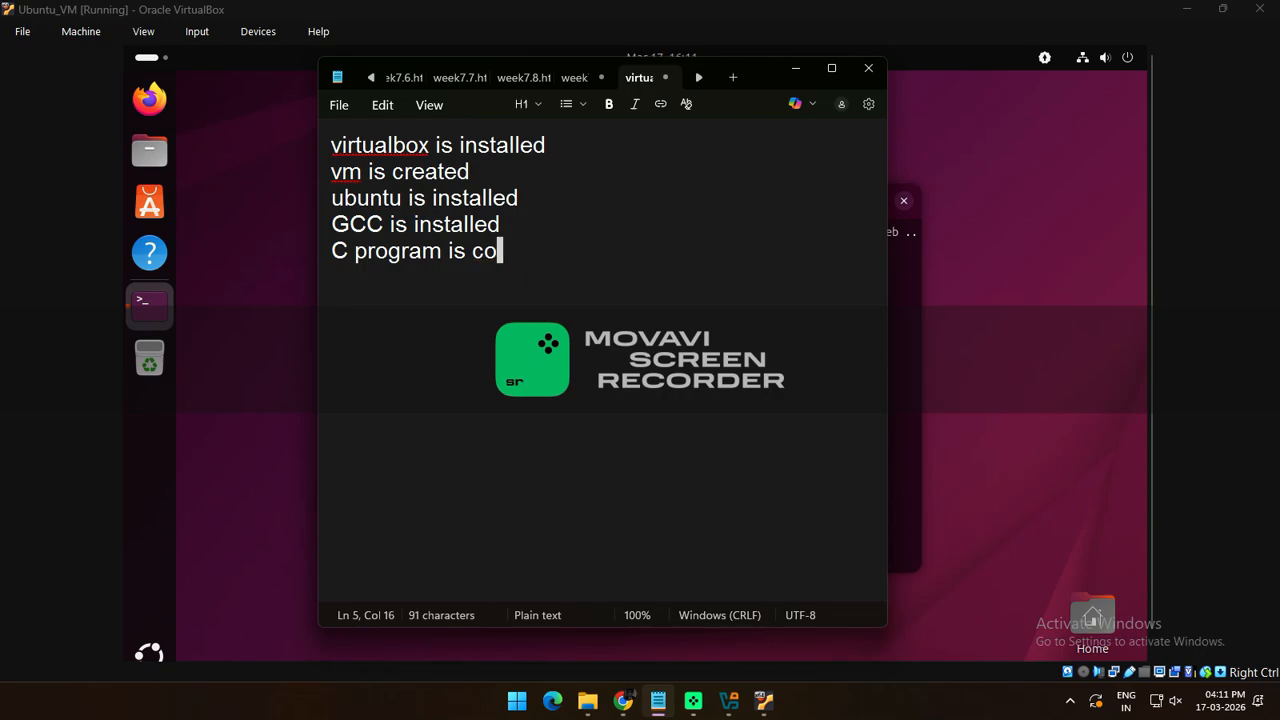
{"action": "type", "text": "mpiled a"}
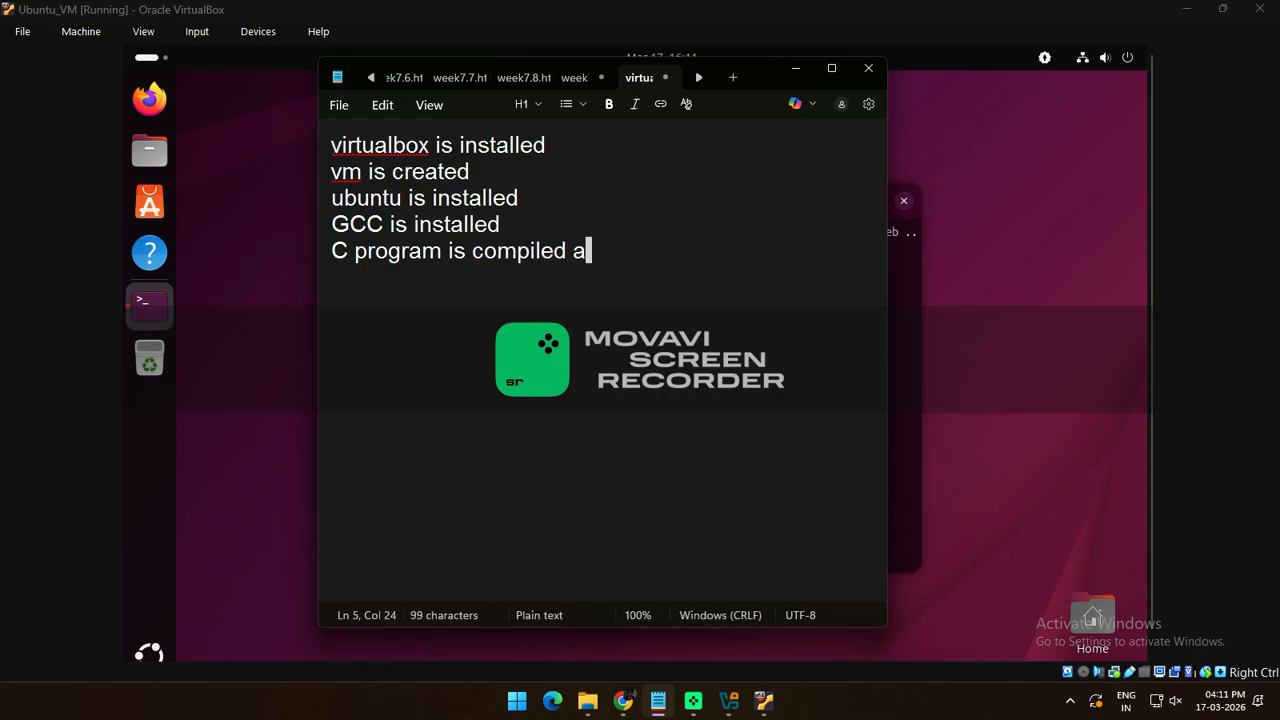
{"action": "type", "text": "nd executed"}
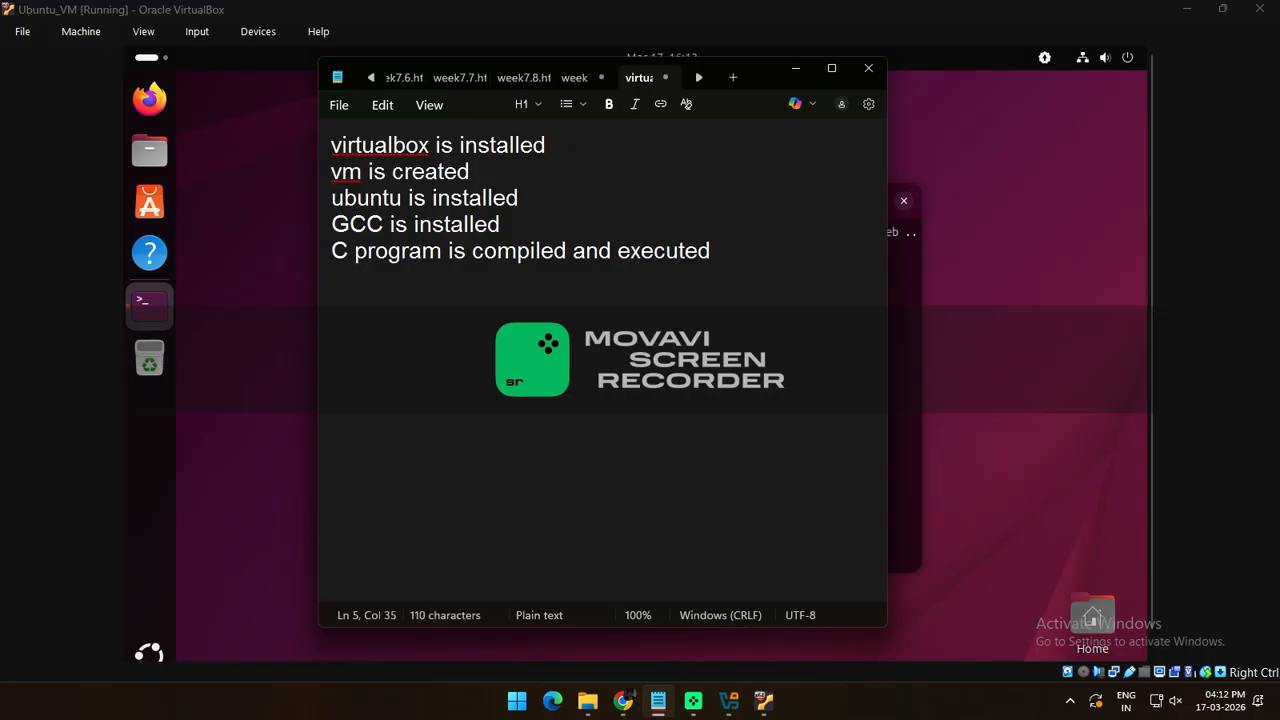
{"action": "key", "text": "Return"}
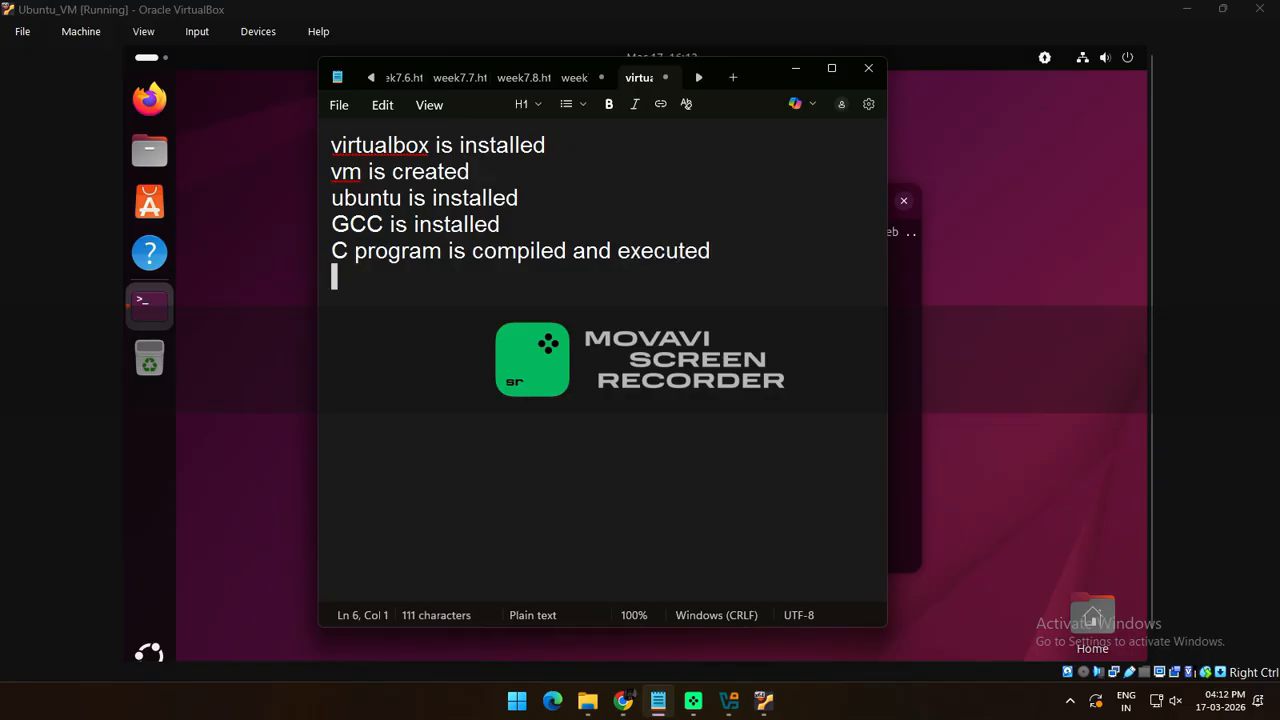
{"action": "type", "text": "DONE"}
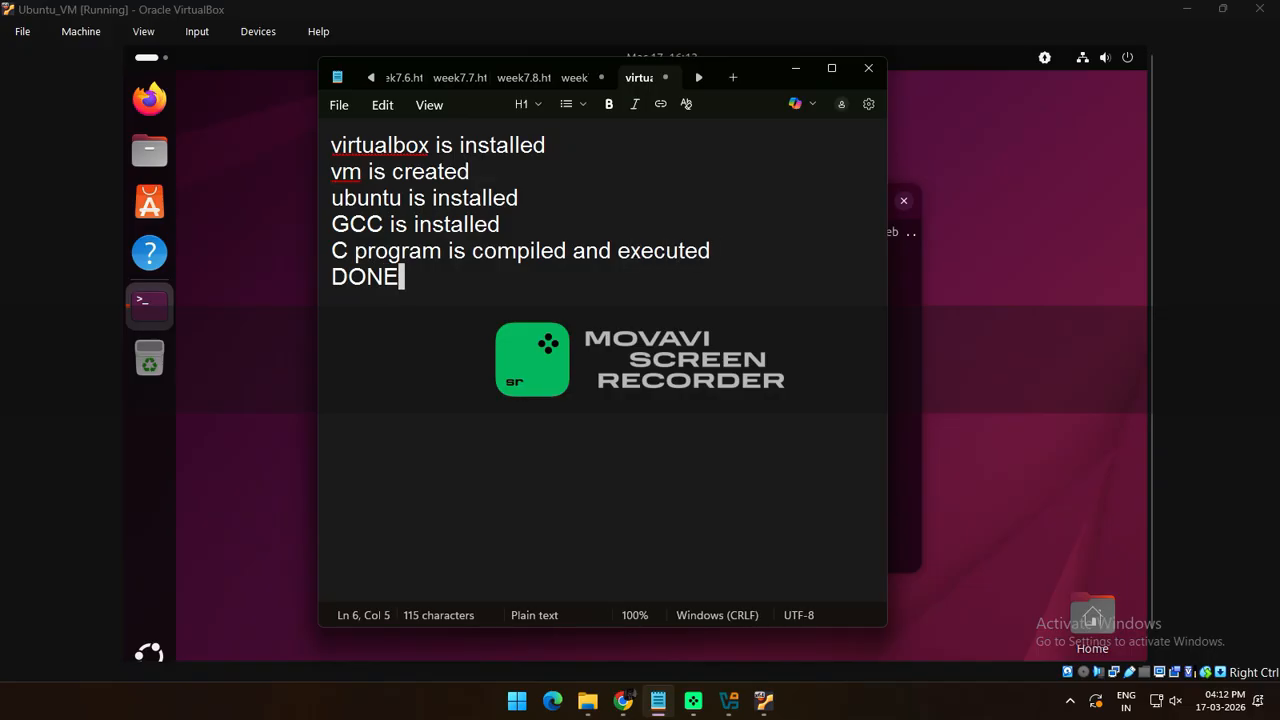
{"action": "key", "text": "Return"}
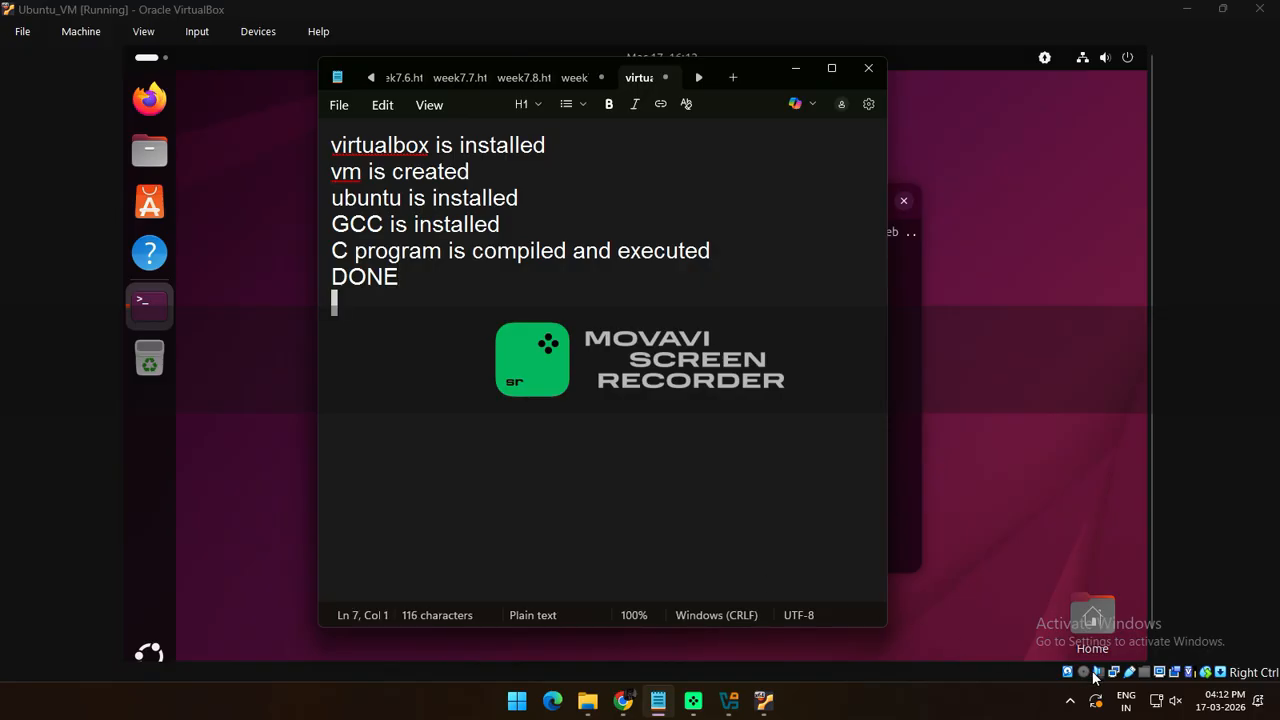